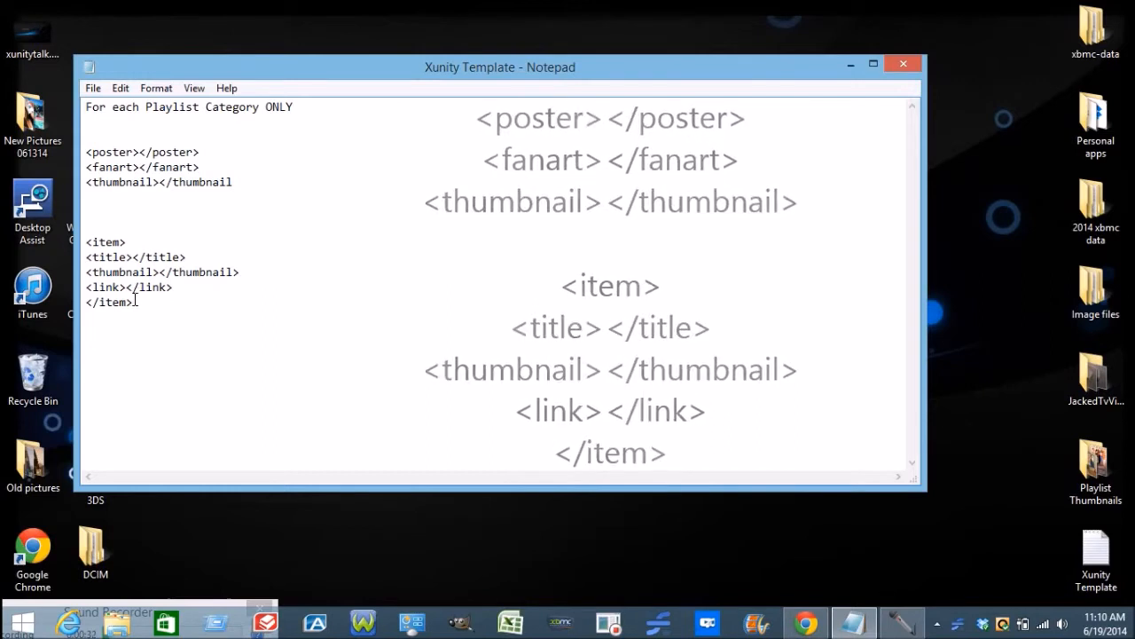
{"action": "left_click_drag", "start_coordinate": [133, 302], "coordinate": [85, 147]}
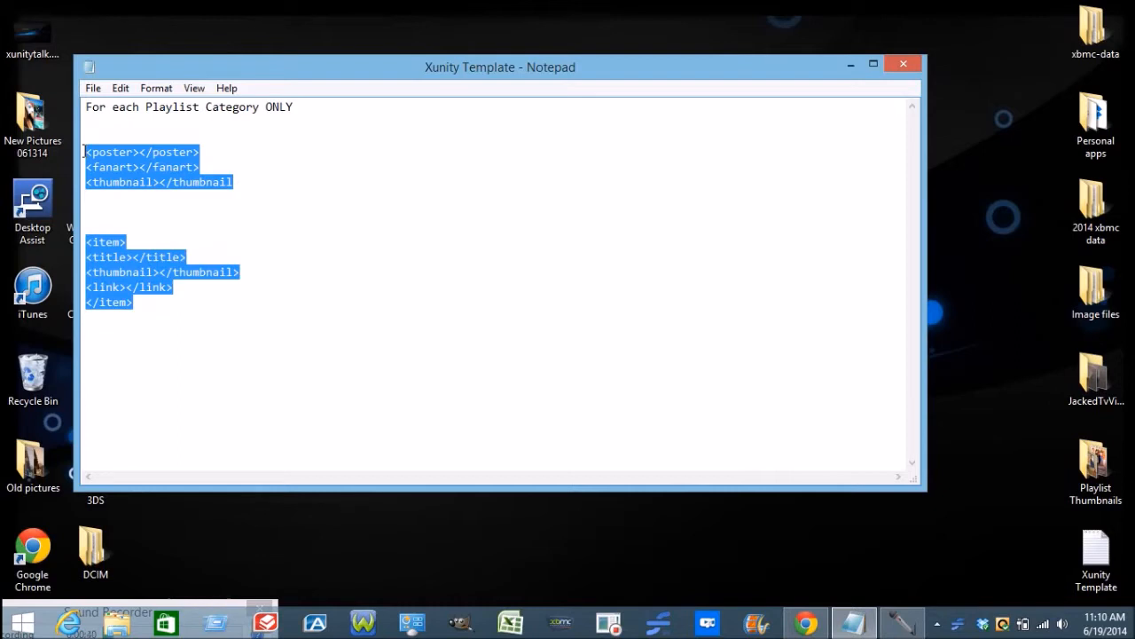
{"action": "left_click", "coordinate": [352, 151]}
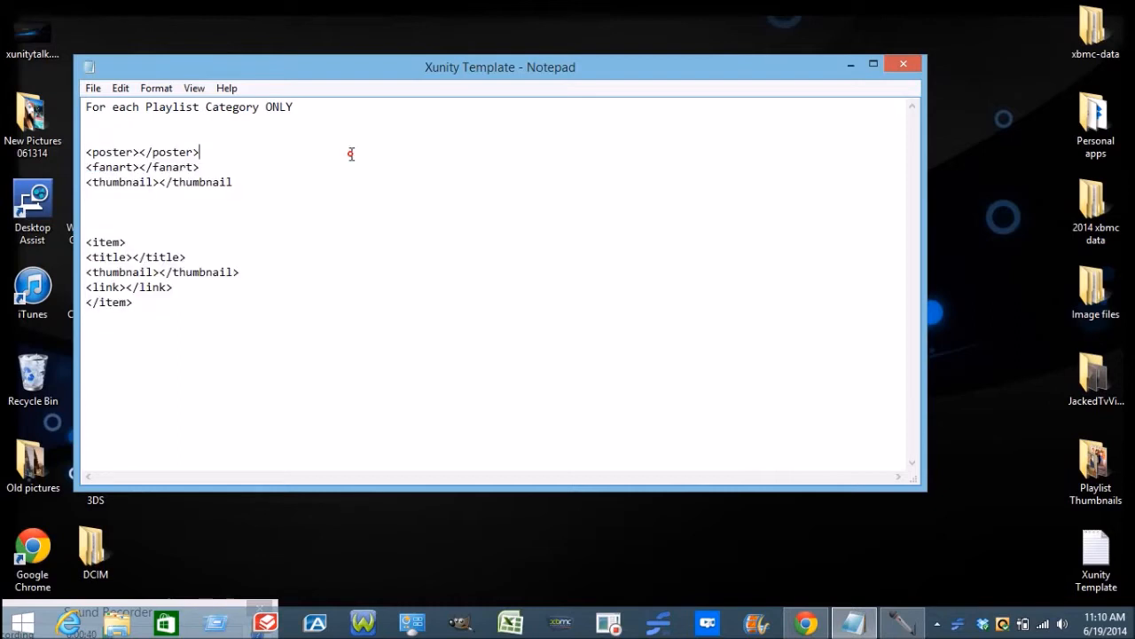
Step: Put the Xunity Template notes away, switch to GitHub in Chrome and open the account's profile page
{"action": "left_click", "coordinate": [849, 63]}
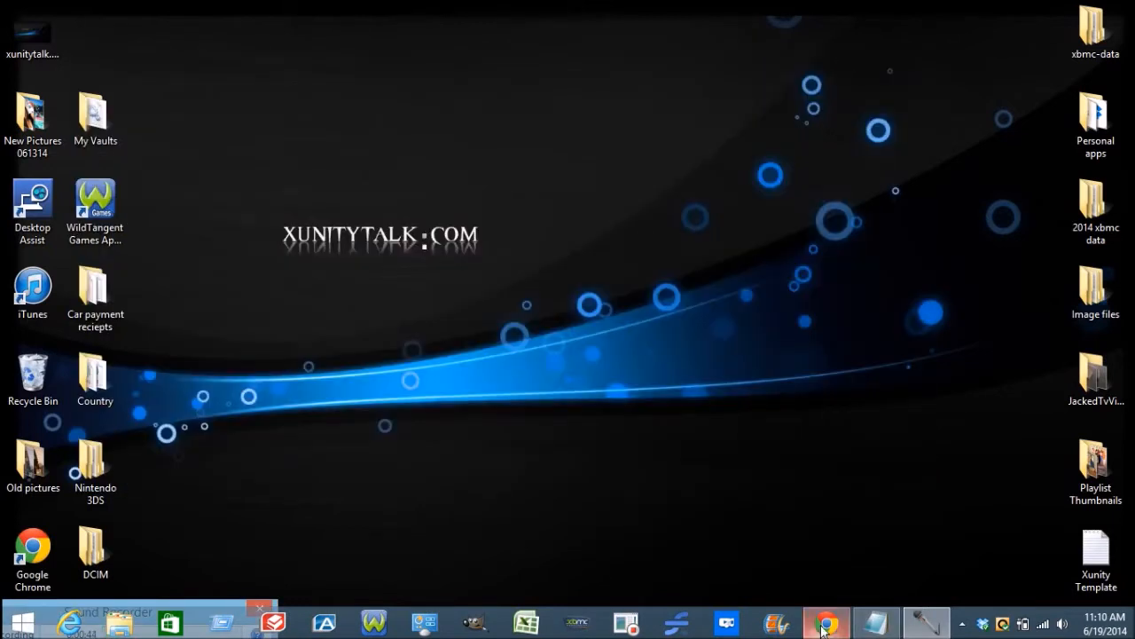
{"action": "mouse_move", "coordinate": [823, 628]}
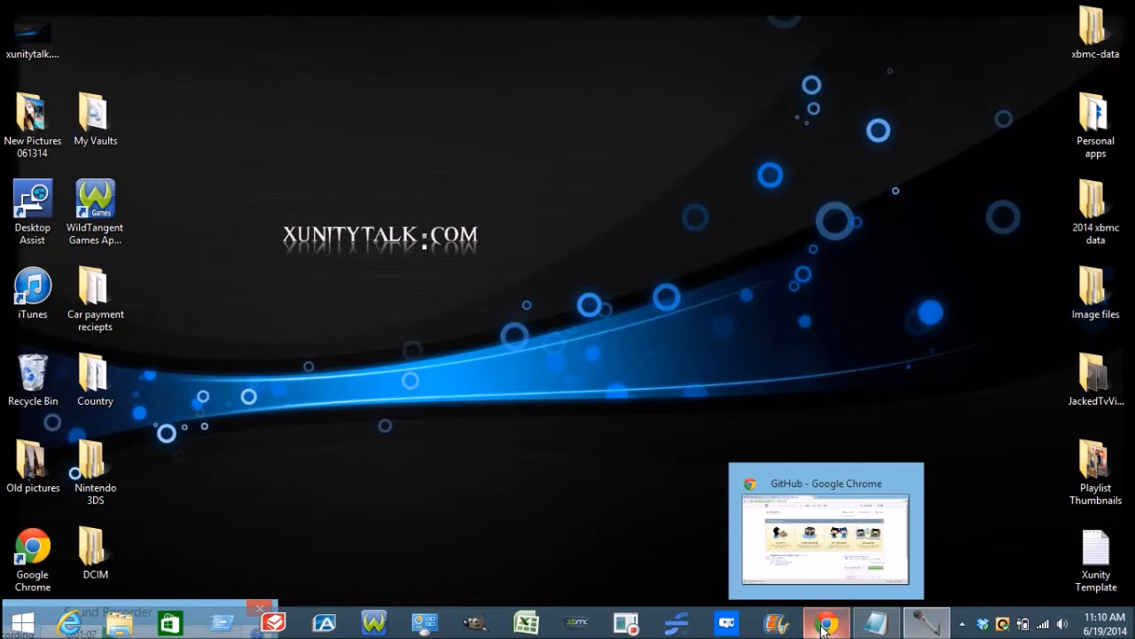
{"action": "left_click", "coordinate": [823, 626]}
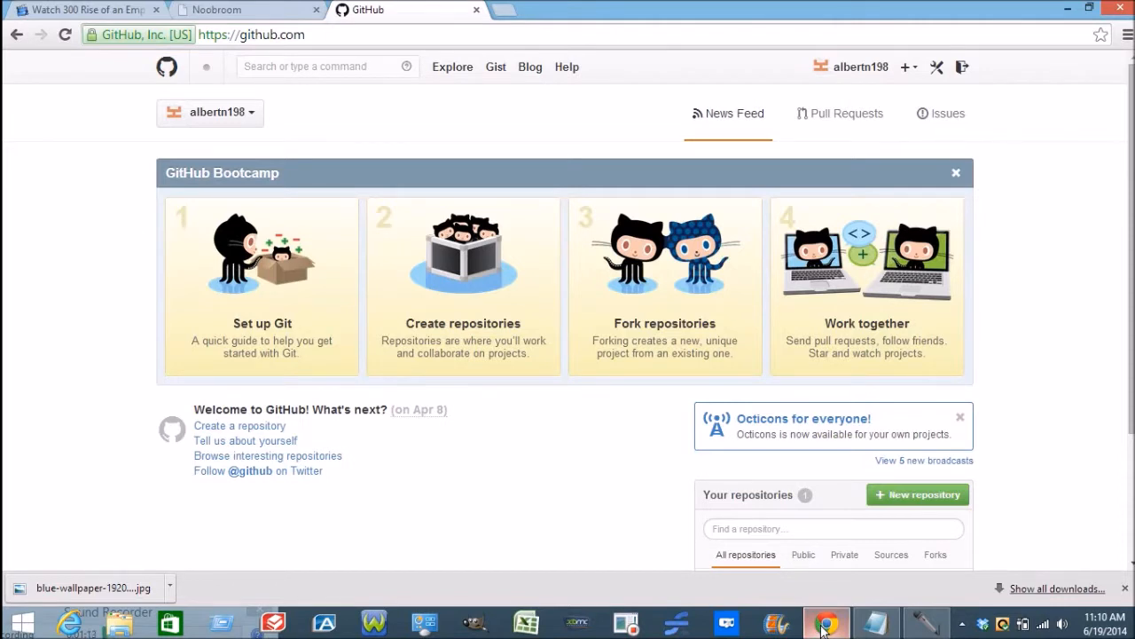
{"action": "left_click", "coordinate": [857, 76]}
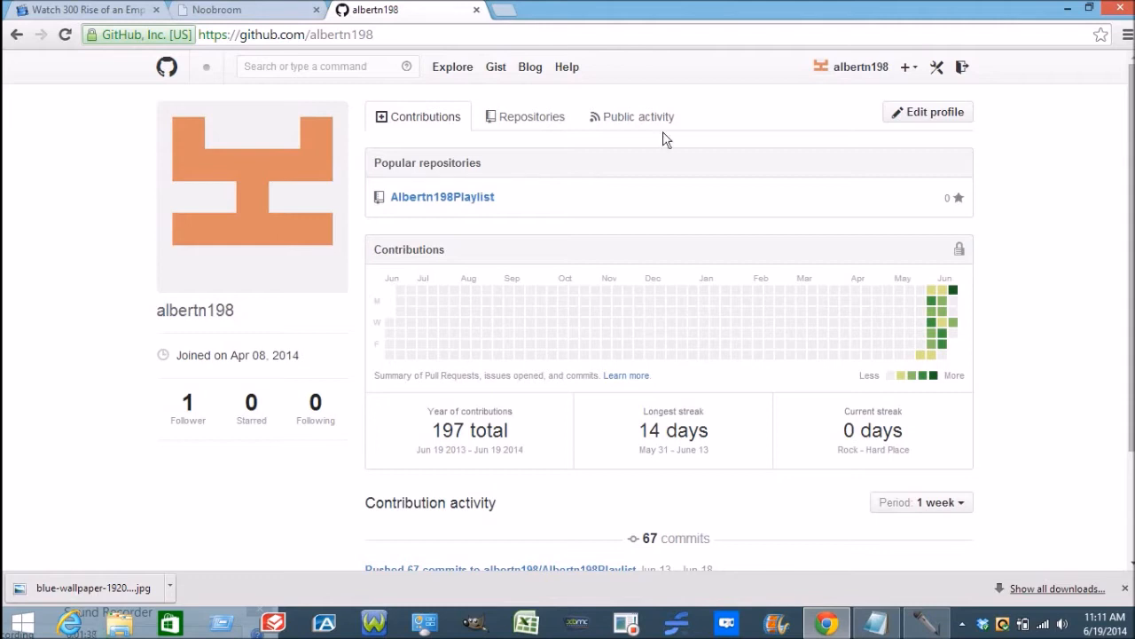
Step: Create a new public repository named demo without a README
{"action": "left_click", "coordinate": [904, 70]}
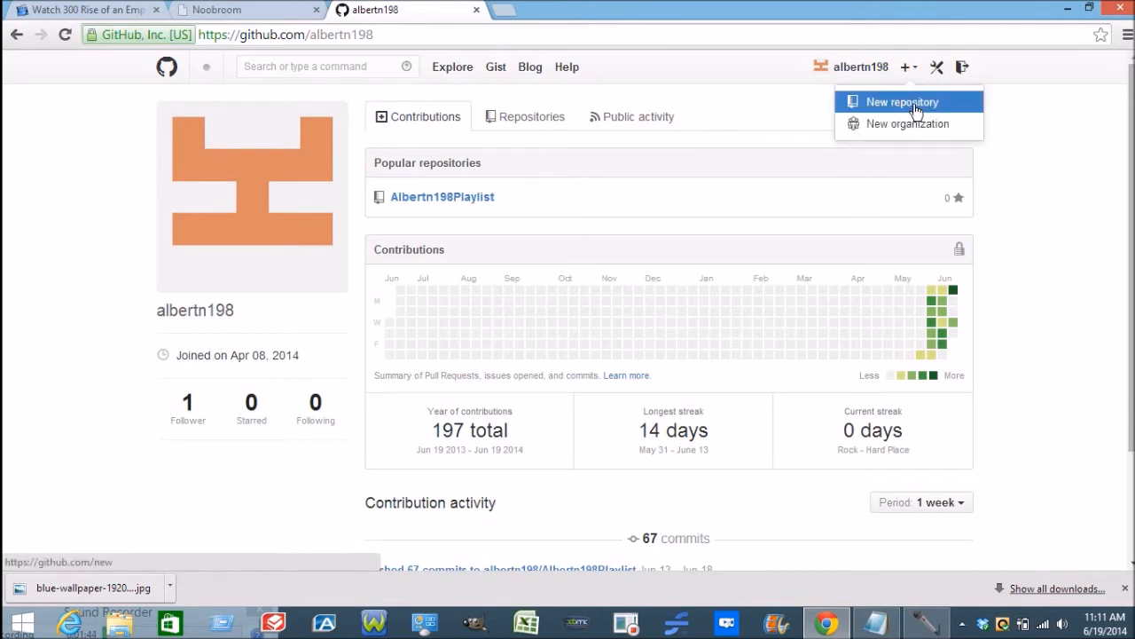
{"action": "left_click", "coordinate": [917, 107]}
{"action": "left_click", "coordinate": [478, 139]}
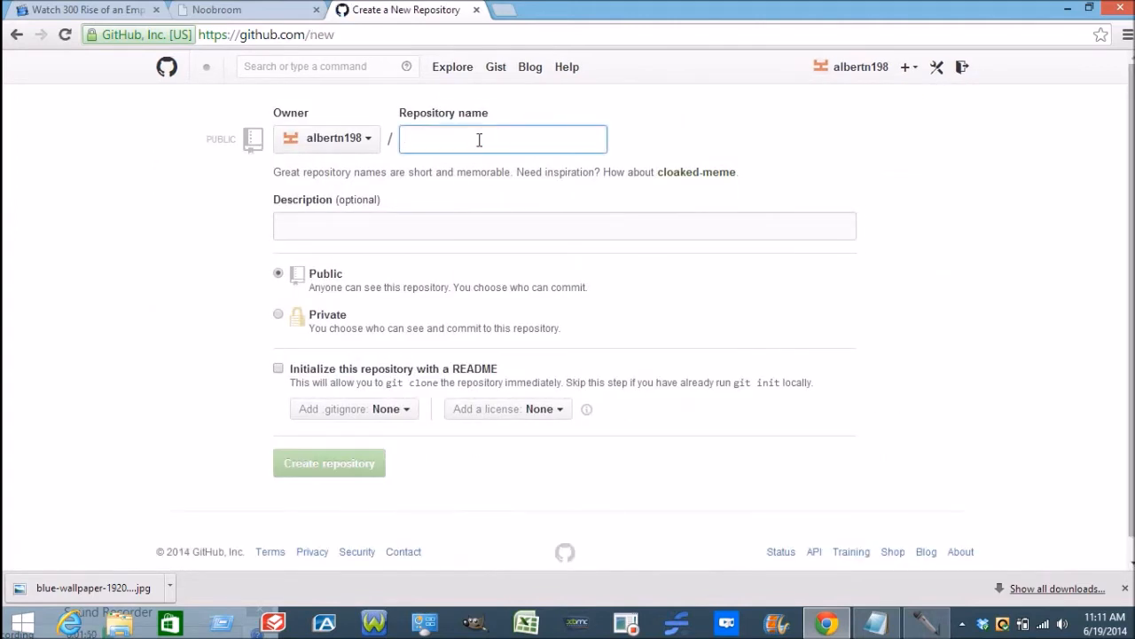
{"action": "type", "text": "demo"}
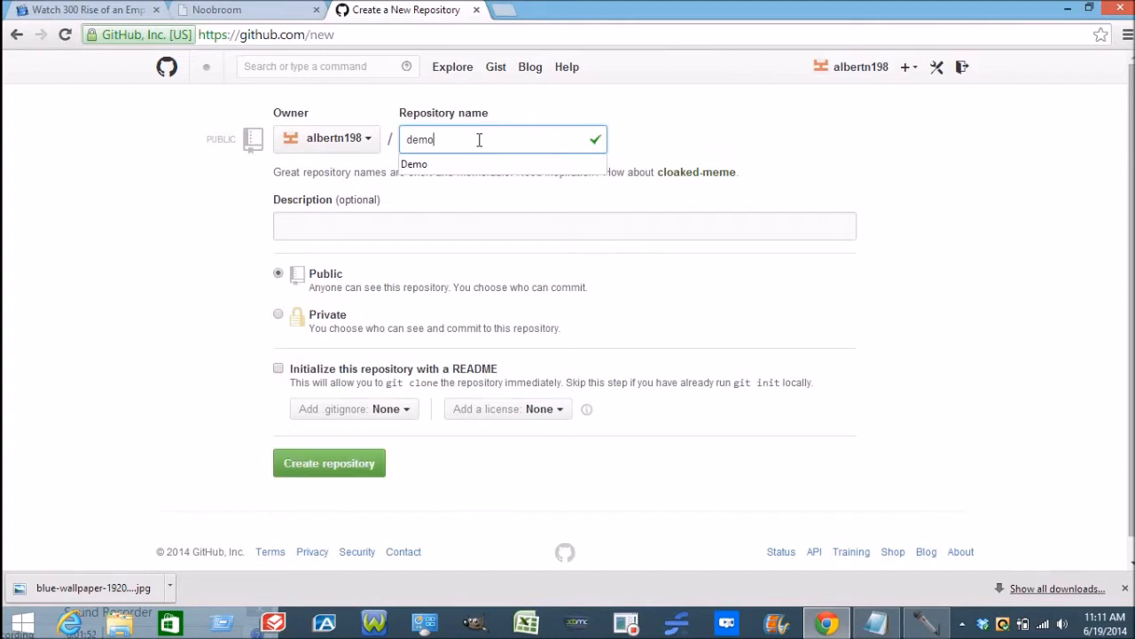
{"action": "key", "text": "Return"}
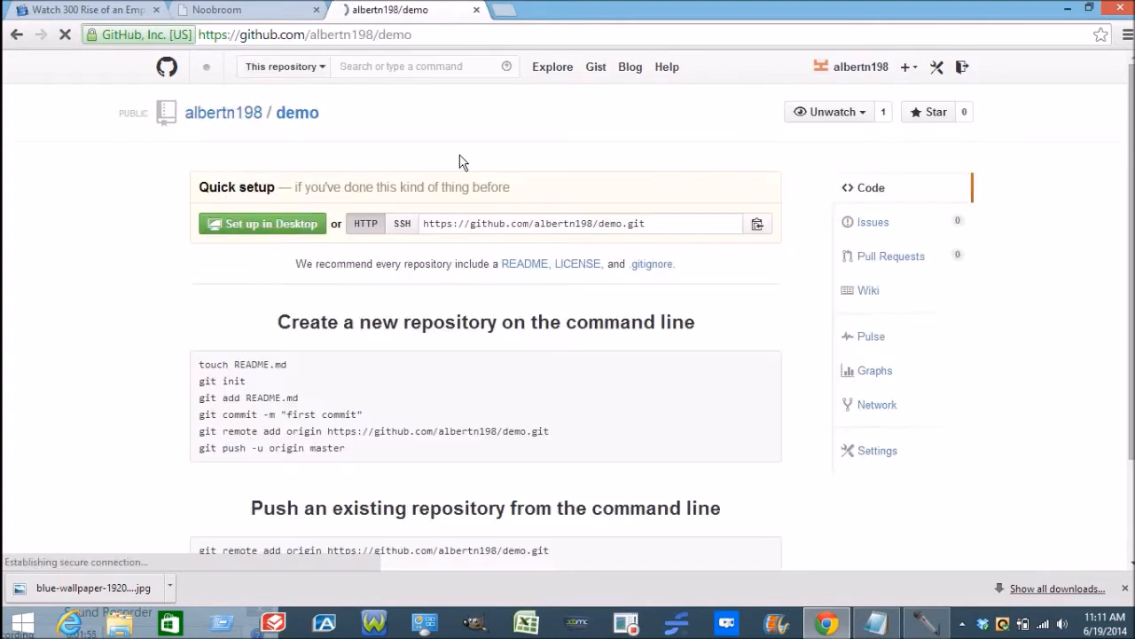
Step: Return to the new repository form and create a public repository named demos, initialized with a README
{"action": "left_click", "coordinate": [25, 36]}
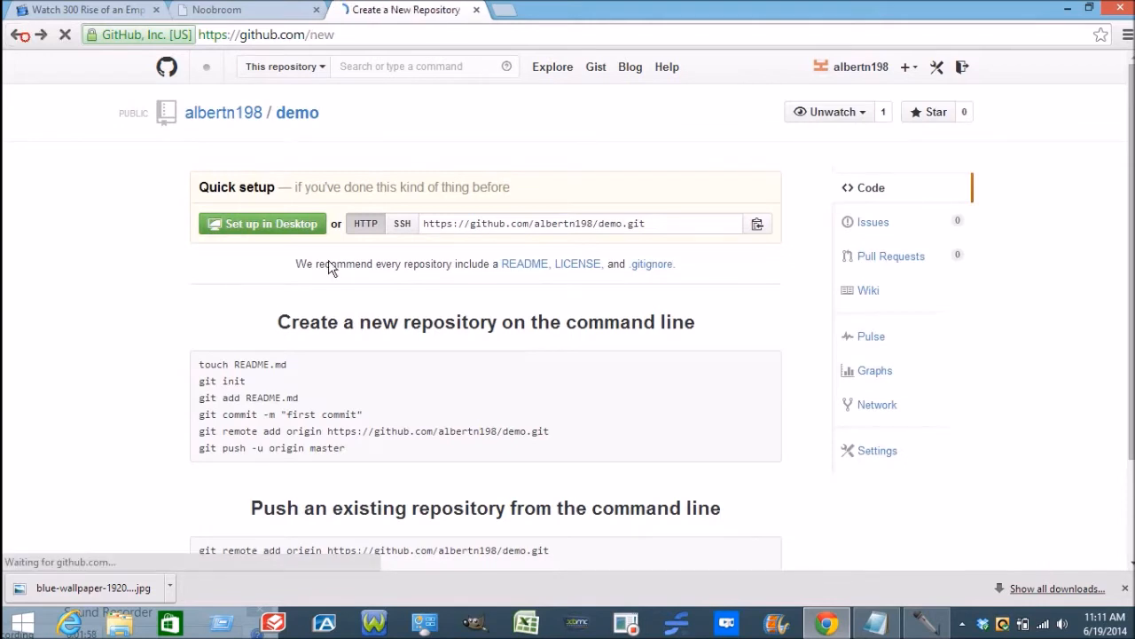
{"action": "left_click", "coordinate": [453, 137]}
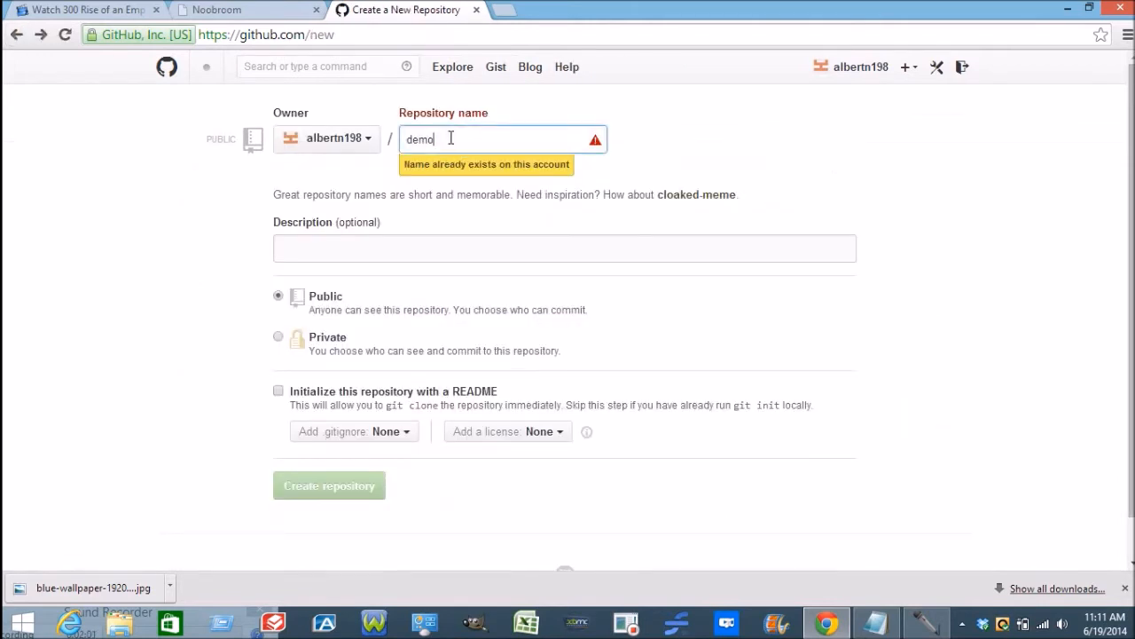
{"action": "type", "text": "s"}
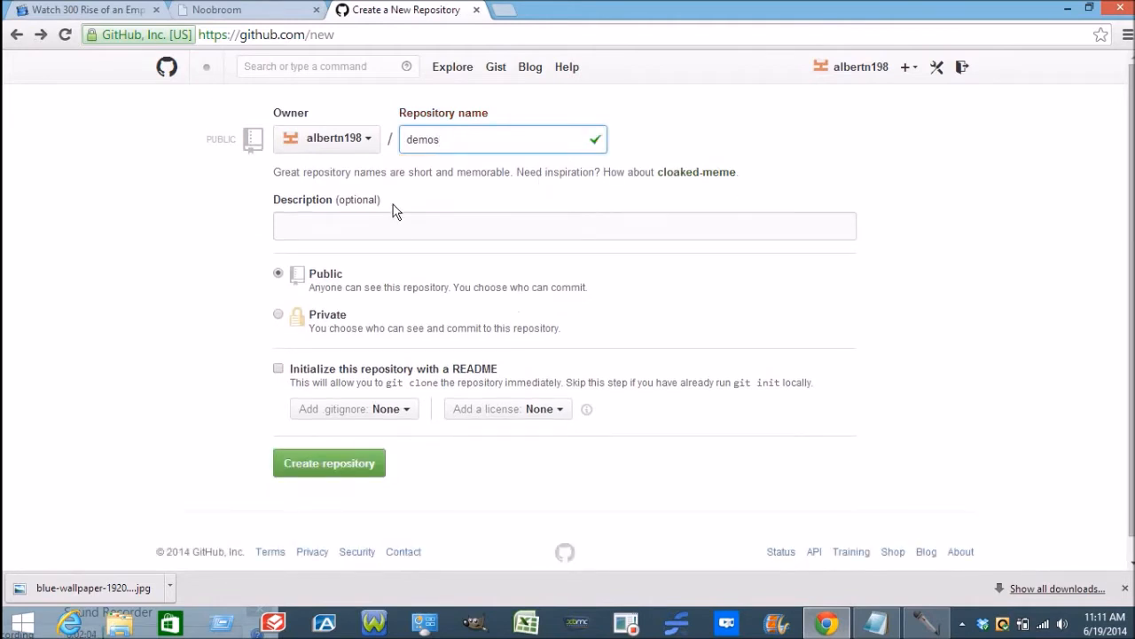
{"action": "left_click", "coordinate": [280, 369]}
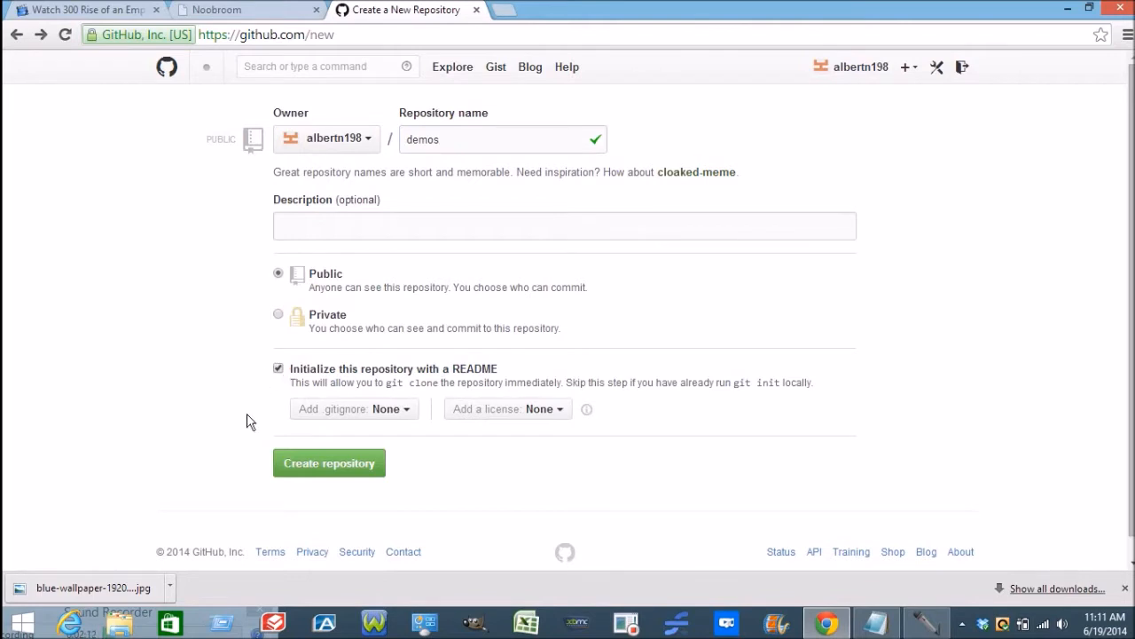
{"action": "left_click", "coordinate": [325, 471]}
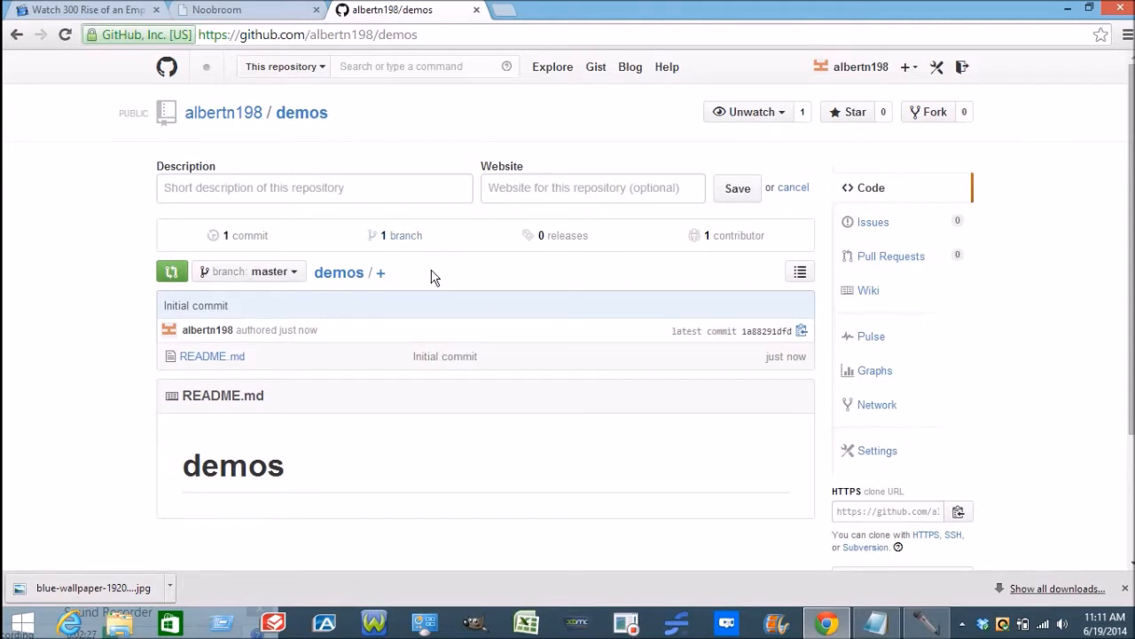
Step: Start a new file named main.xml in the demos repository and enter Main as its first line
{"action": "left_click", "coordinate": [381, 276]}
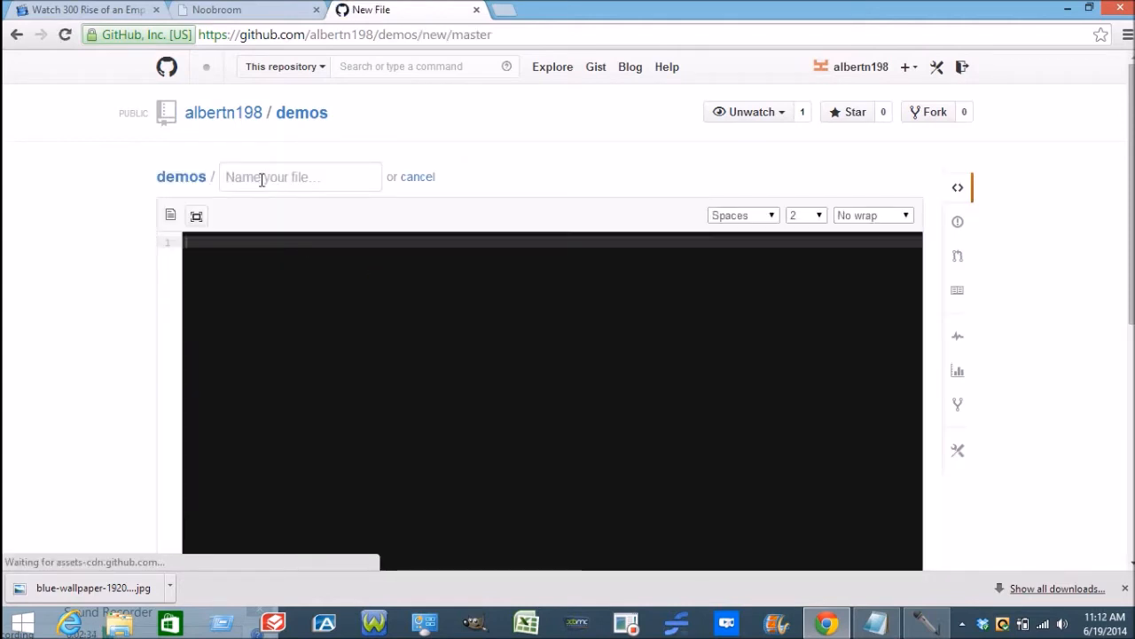
{"action": "type", "text": "main.xml"}
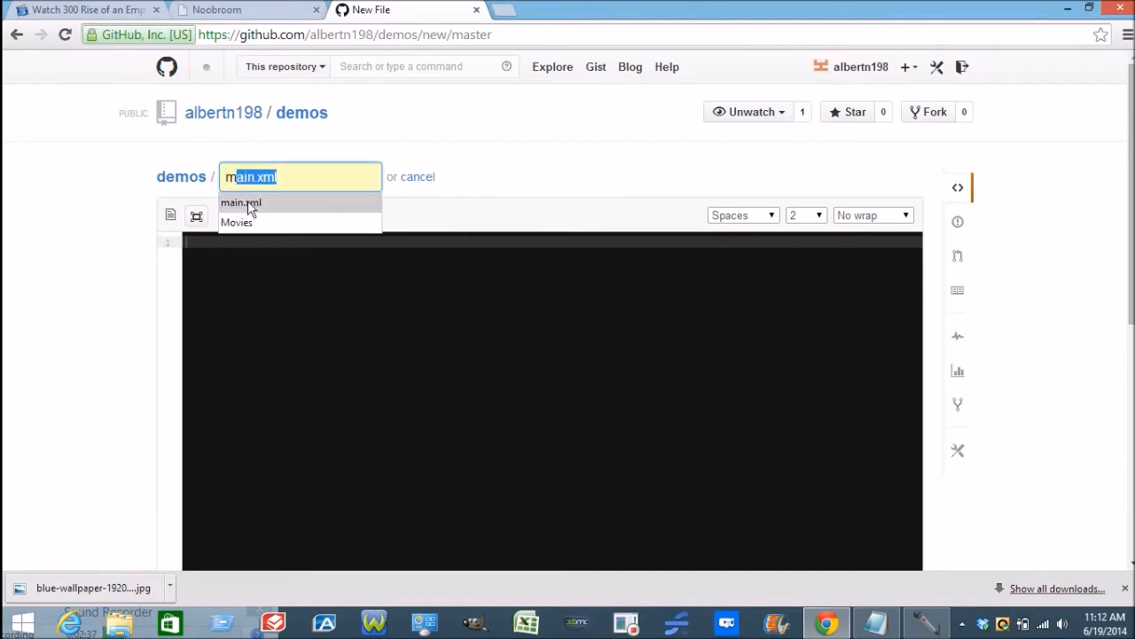
{"action": "left_click", "coordinate": [247, 201]}
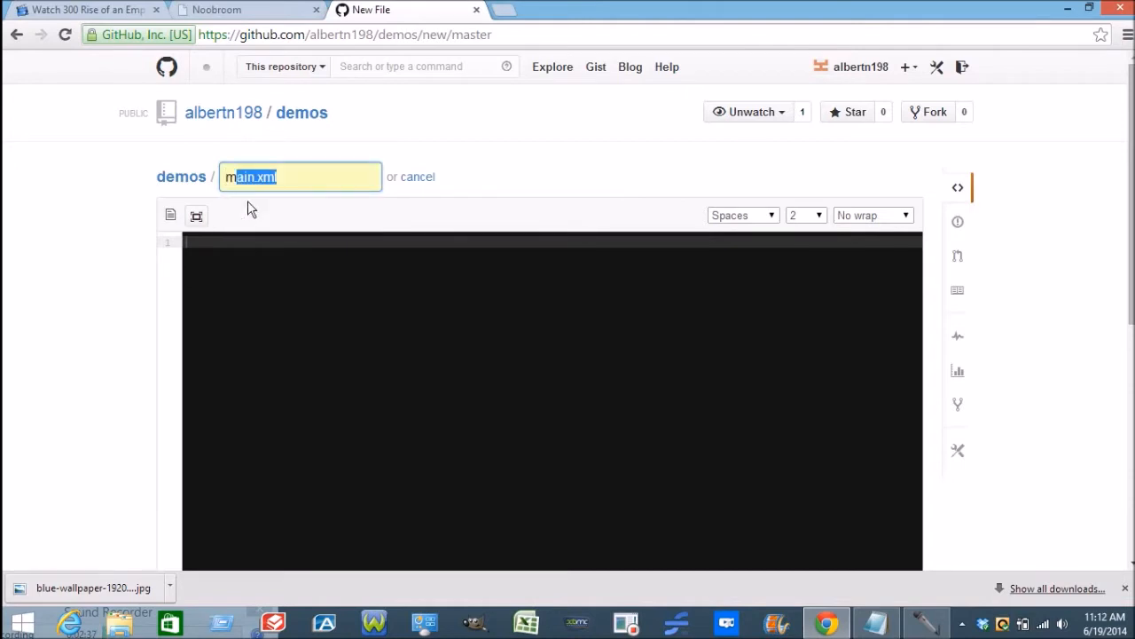
{"action": "left_click", "coordinate": [247, 245]}
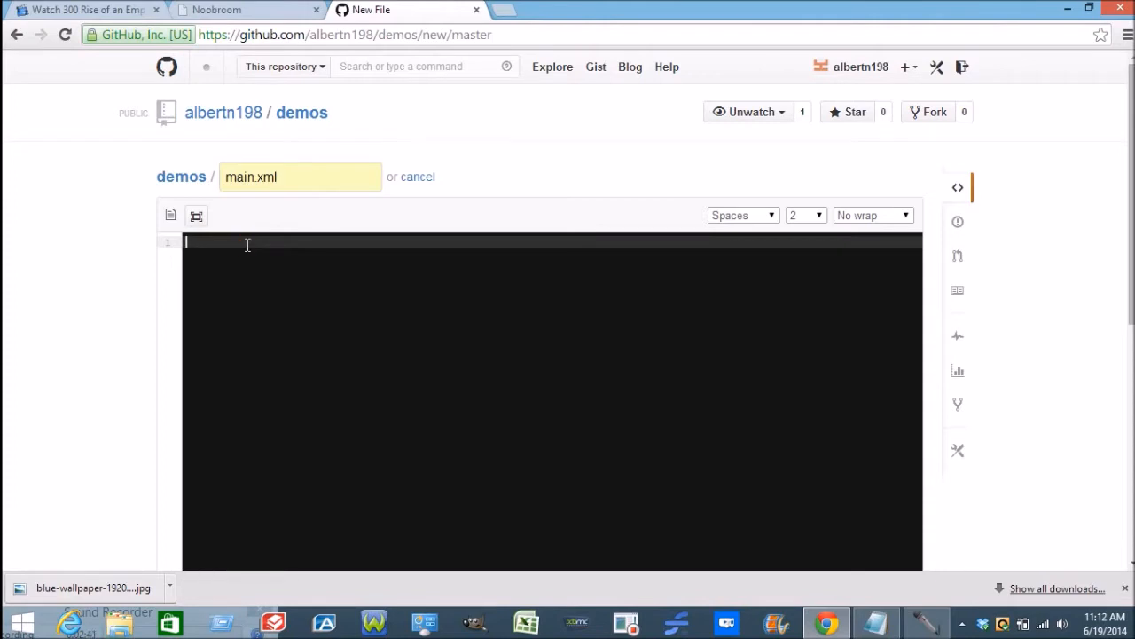
{"action": "type", "text": "Main"}
{"action": "key", "text": "Return"}
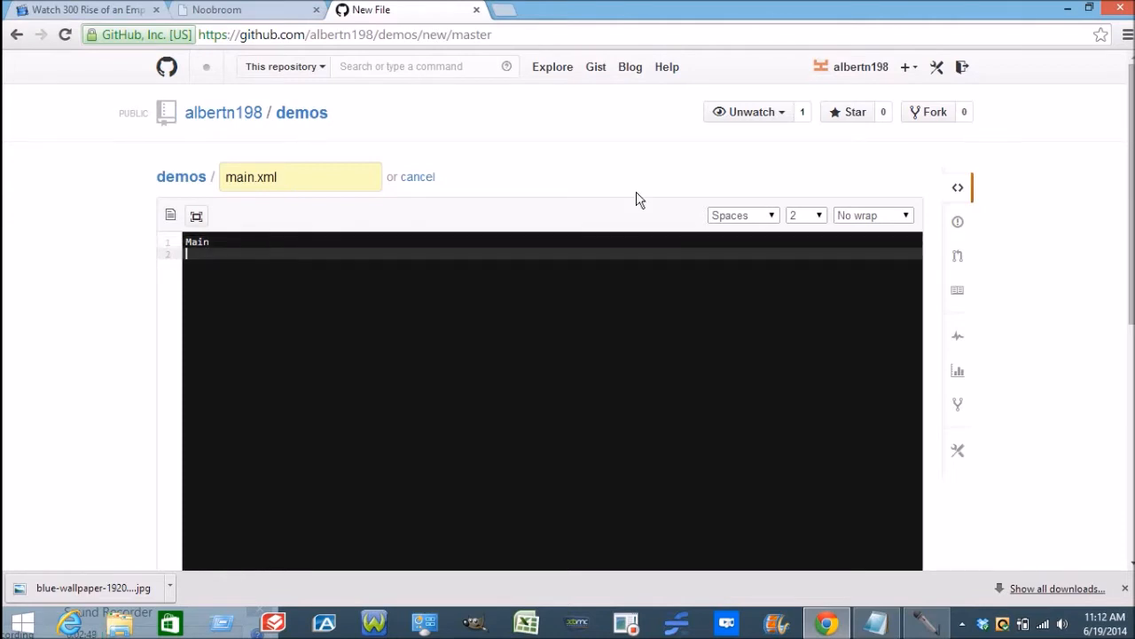
Step: Copy the poster, fanart and thumbnail tag lines from the Xunity Template in Notepad beneath Main in main.xml, and commit the new file
{"action": "scroll", "coordinate": [1132, 157], "scroll_direction": "down", "scroll_amount": 1}
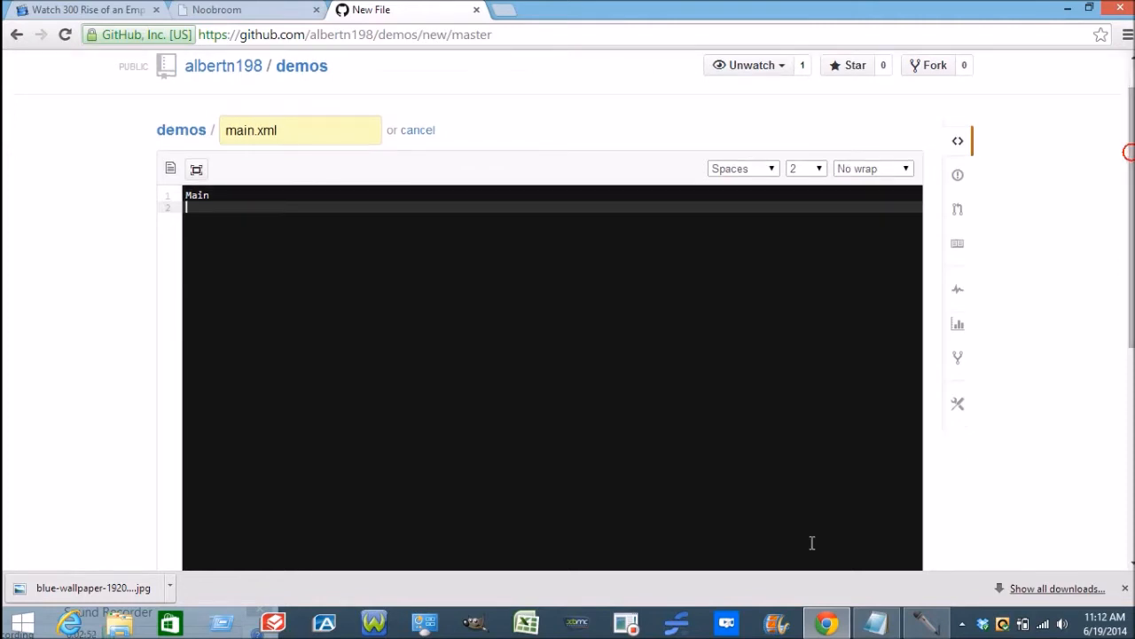
{"action": "left_click", "coordinate": [875, 623]}
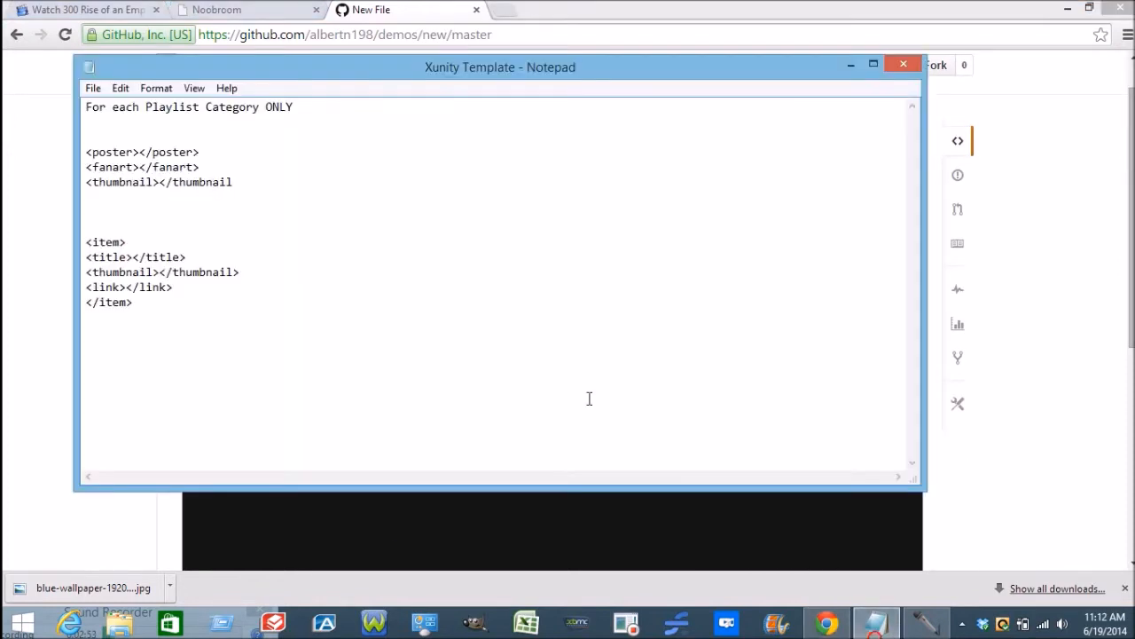
{"action": "left_click_drag", "start_coordinate": [235, 182], "coordinate": [86, 152]}
{"action": "right_click", "coordinate": [101, 167]}
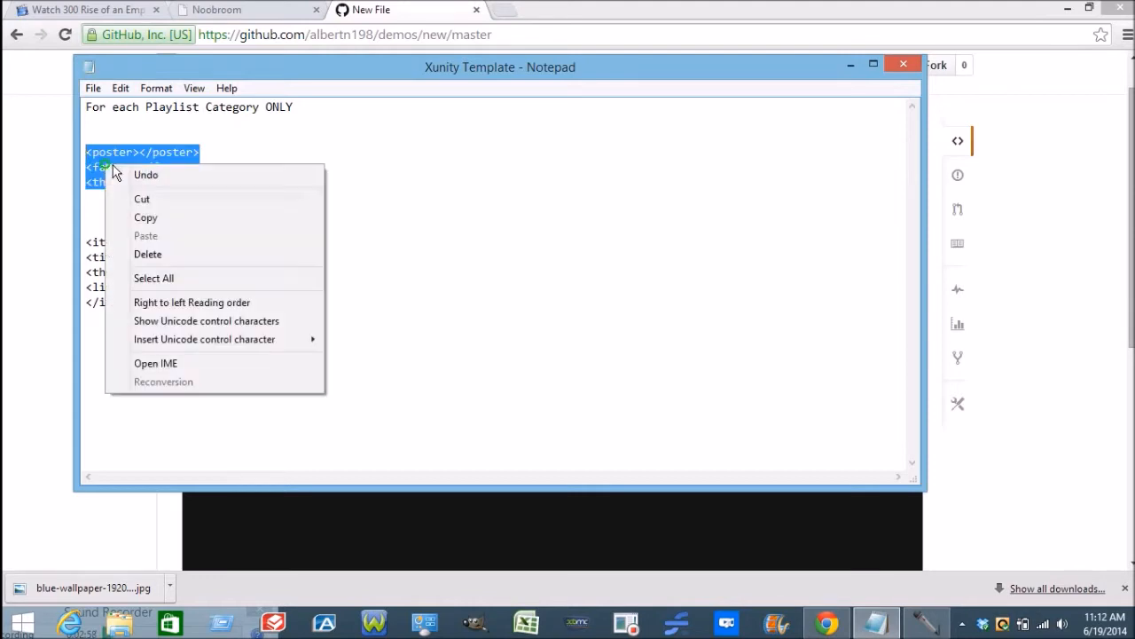
{"action": "left_click", "coordinate": [170, 222]}
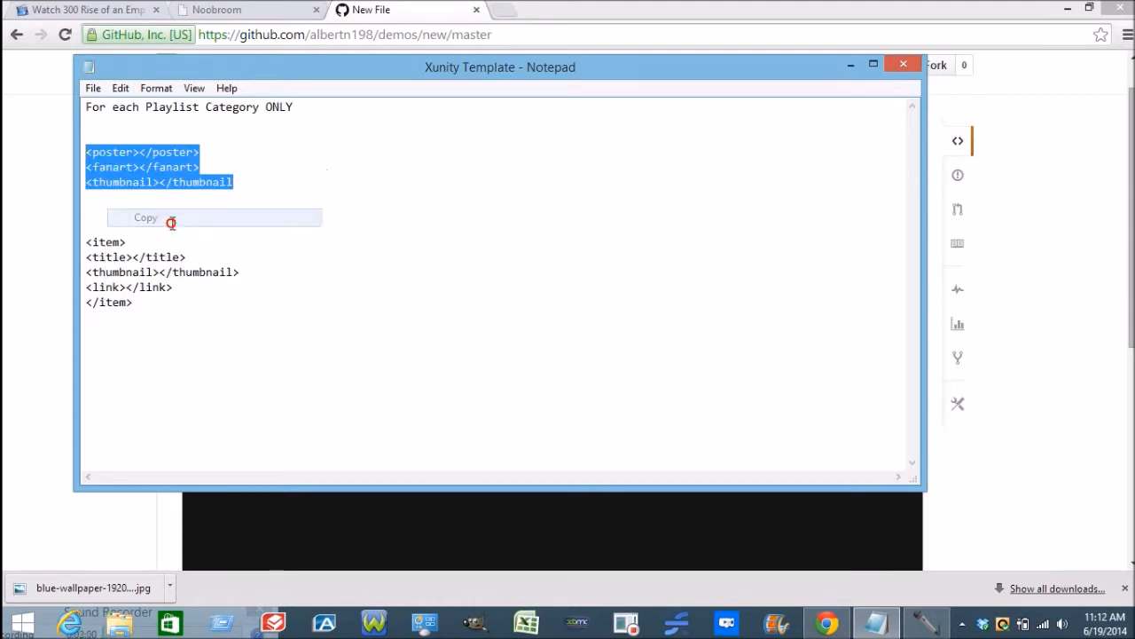
{"action": "left_click", "coordinate": [851, 66]}
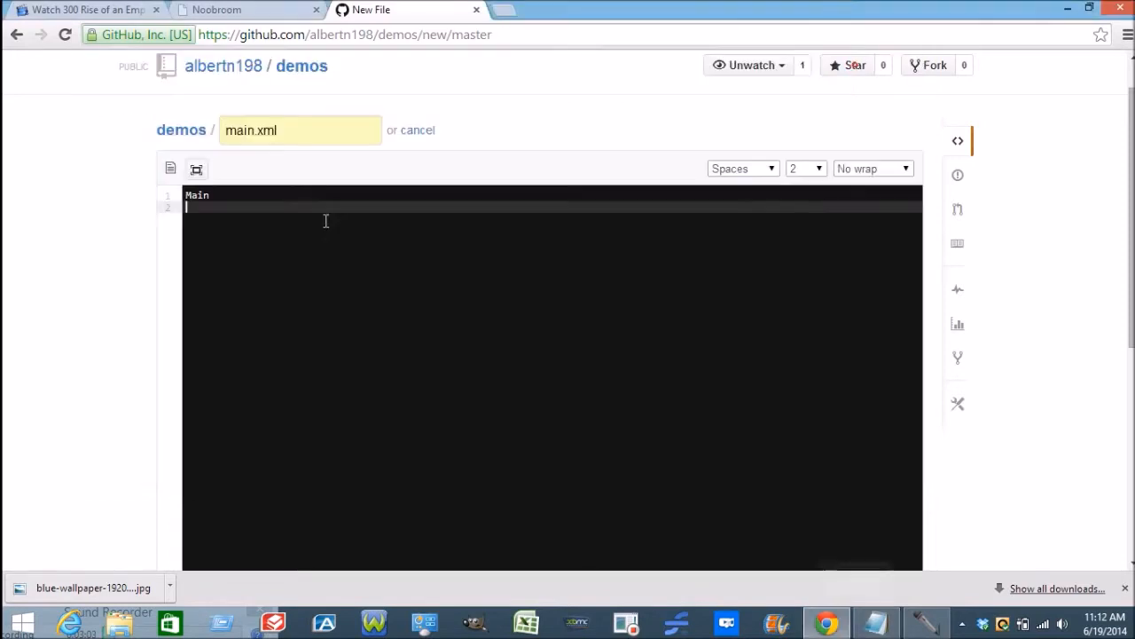
{"action": "right_click", "coordinate": [199, 209]}
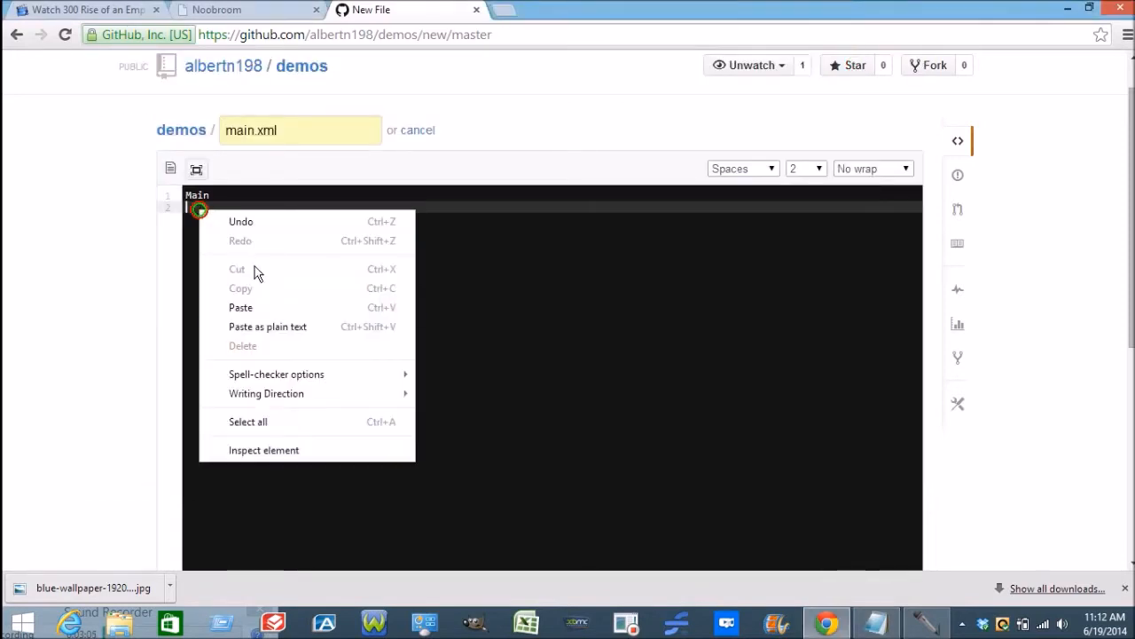
{"action": "left_click", "coordinate": [244, 308]}
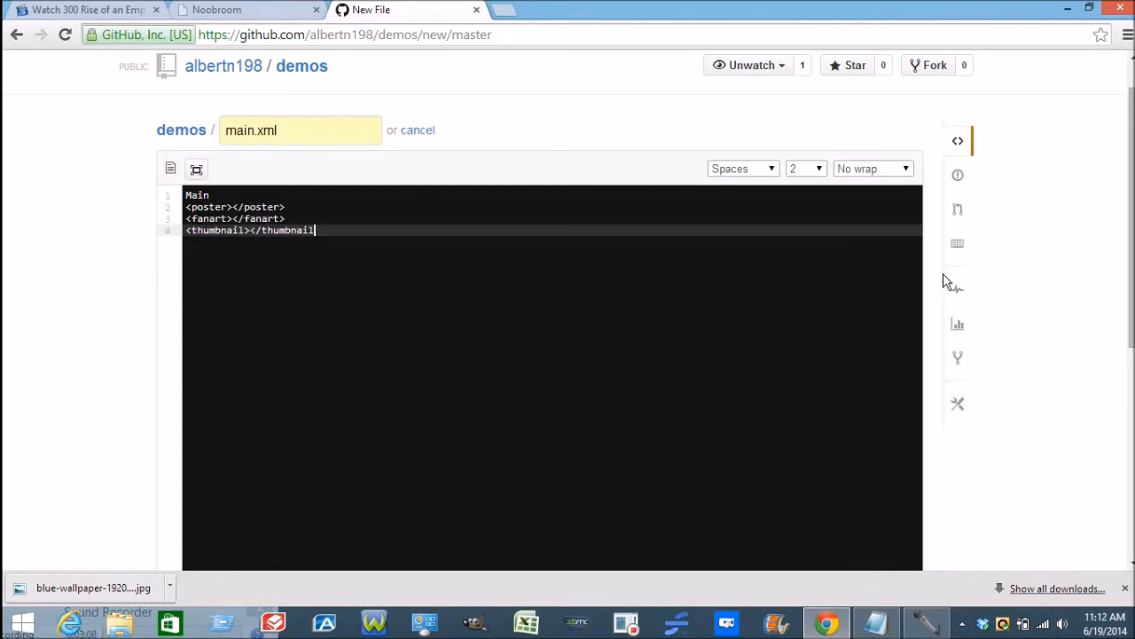
{"action": "scroll", "coordinate": [1121, 366], "scroll_direction": "down", "scroll_amount": 5}
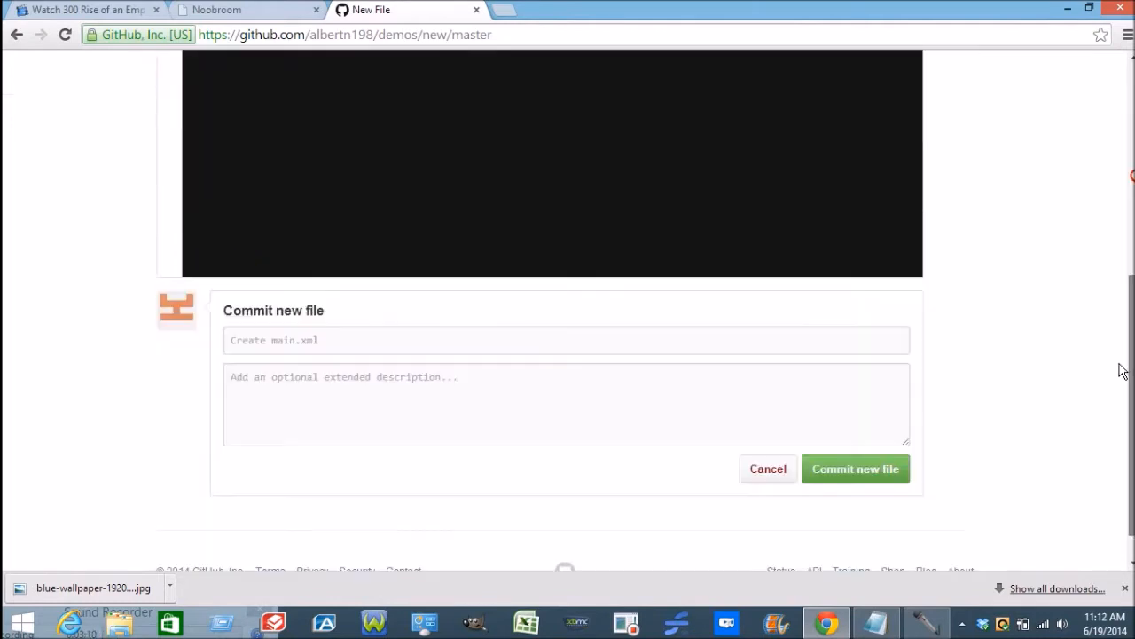
{"action": "left_click", "coordinate": [850, 479]}
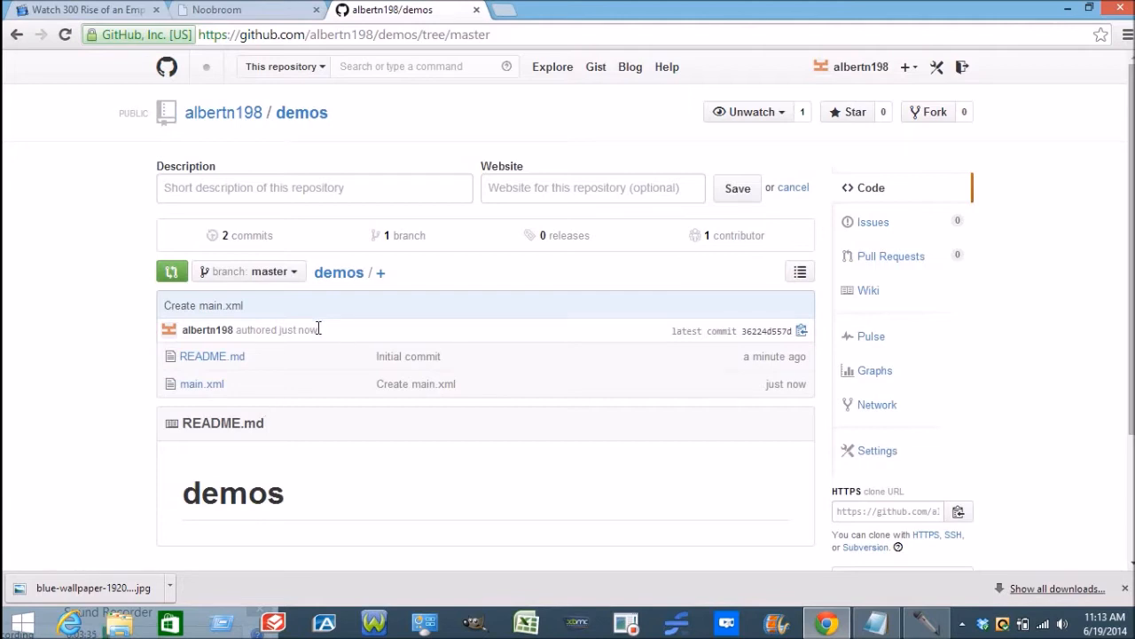
Step: Start another new file named 2014Movies in the demos repository and enter 2014 Movies as its first line
{"action": "mouse_move", "coordinate": [318, 328]}
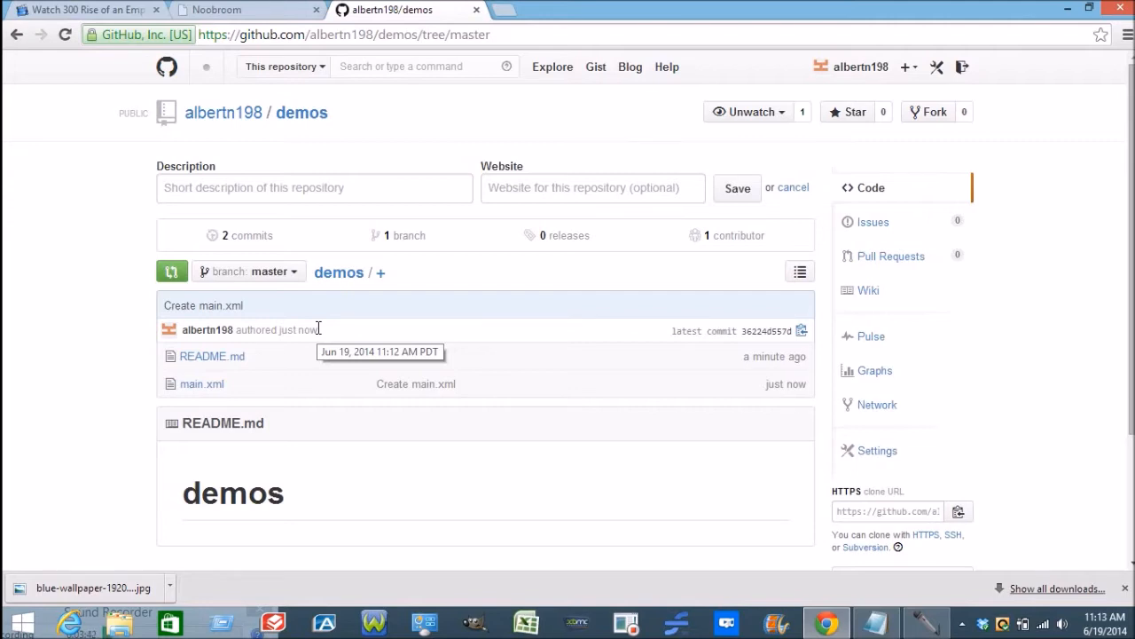
{"action": "left_click", "coordinate": [380, 275]}
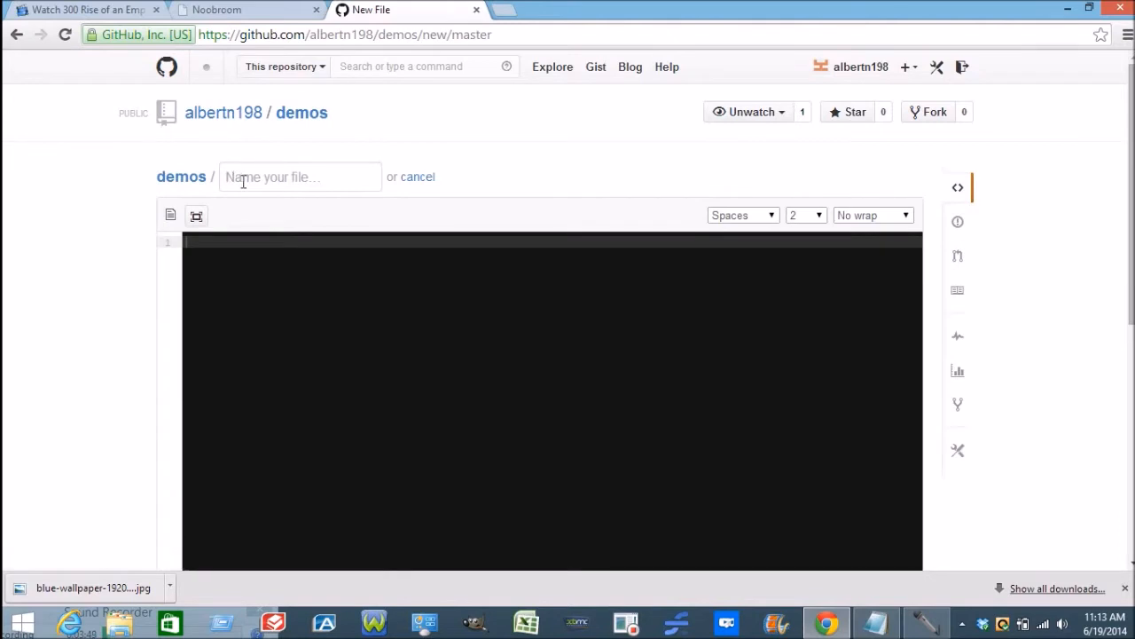
{"action": "left_click", "coordinate": [241, 181]}
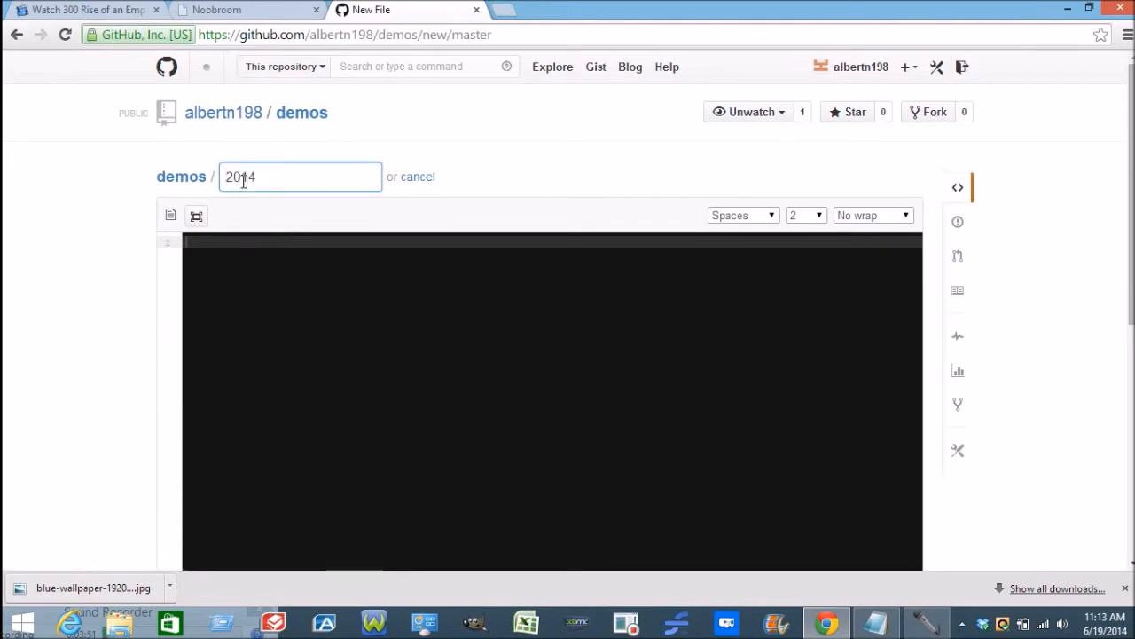
{"action": "type", "text": "Movies"}
{"action": "left_click", "coordinate": [236, 243]}
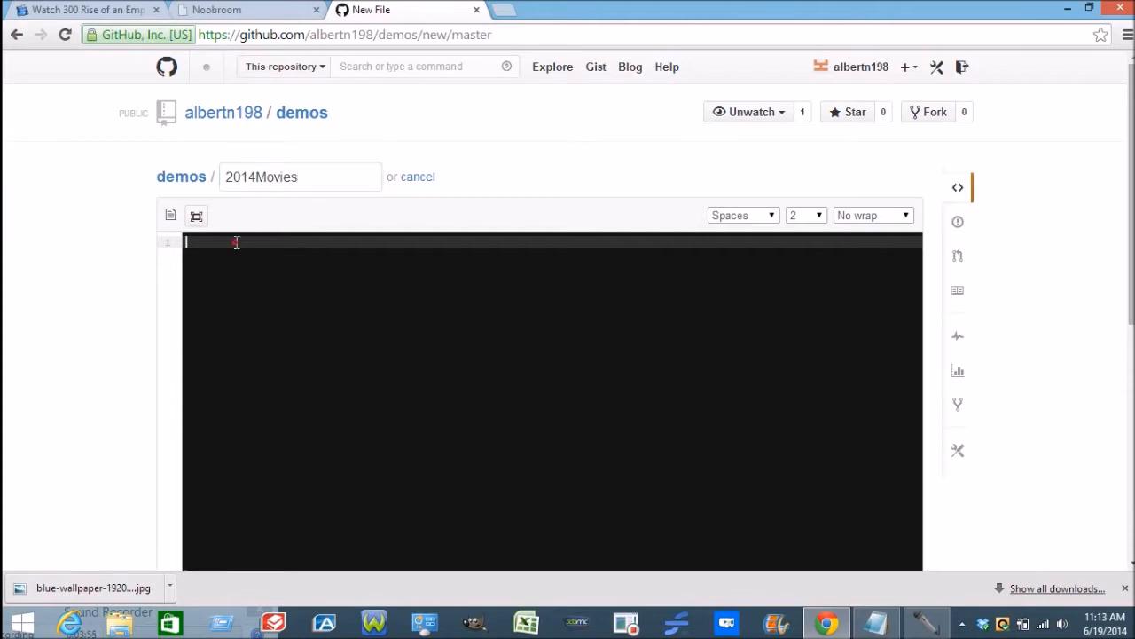
{"action": "type", "text": "2014 Movies"}
{"action": "key", "text": "Return"}
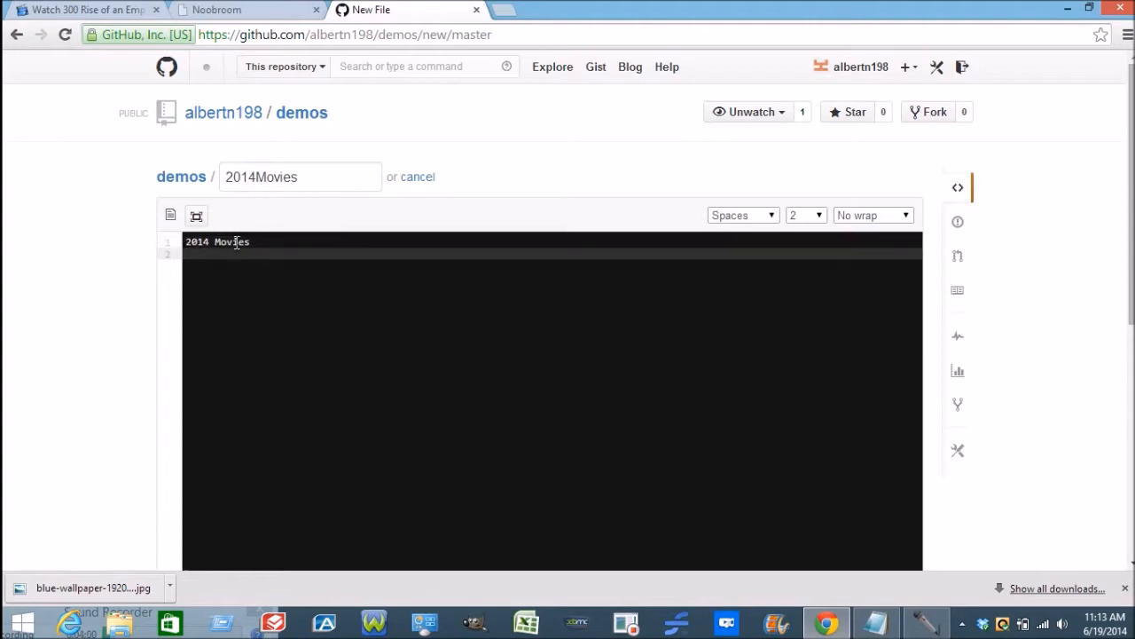
Step: Copy the poster, fanart and thumbnail lines plus the item block from the Xunity Template in Notepad beneath the 2014 Movies heading
{"action": "left_click", "coordinate": [875, 624]}
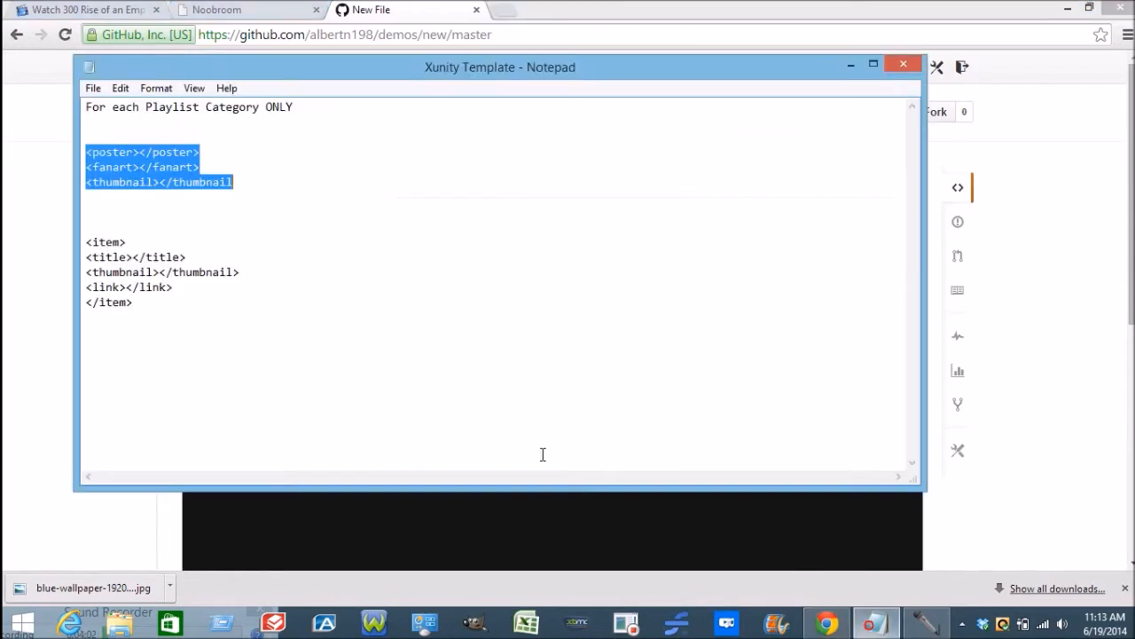
{"action": "left_click", "coordinate": [149, 305]}
{"action": "left_click_drag", "start_coordinate": [143, 306], "coordinate": [88, 153]}
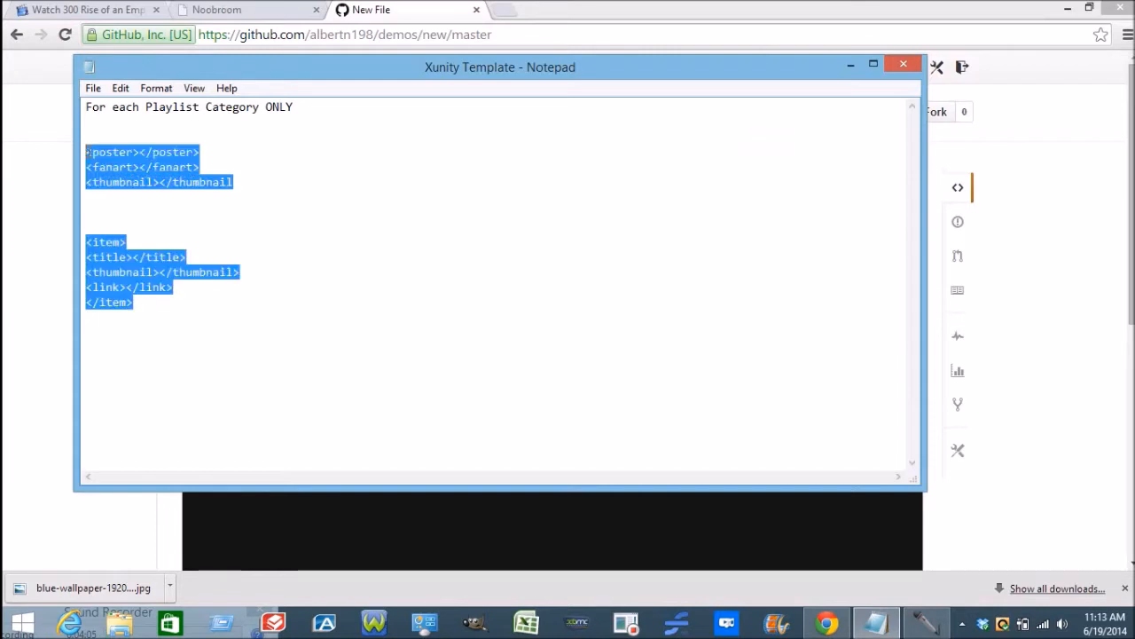
{"action": "right_click", "coordinate": [96, 155]}
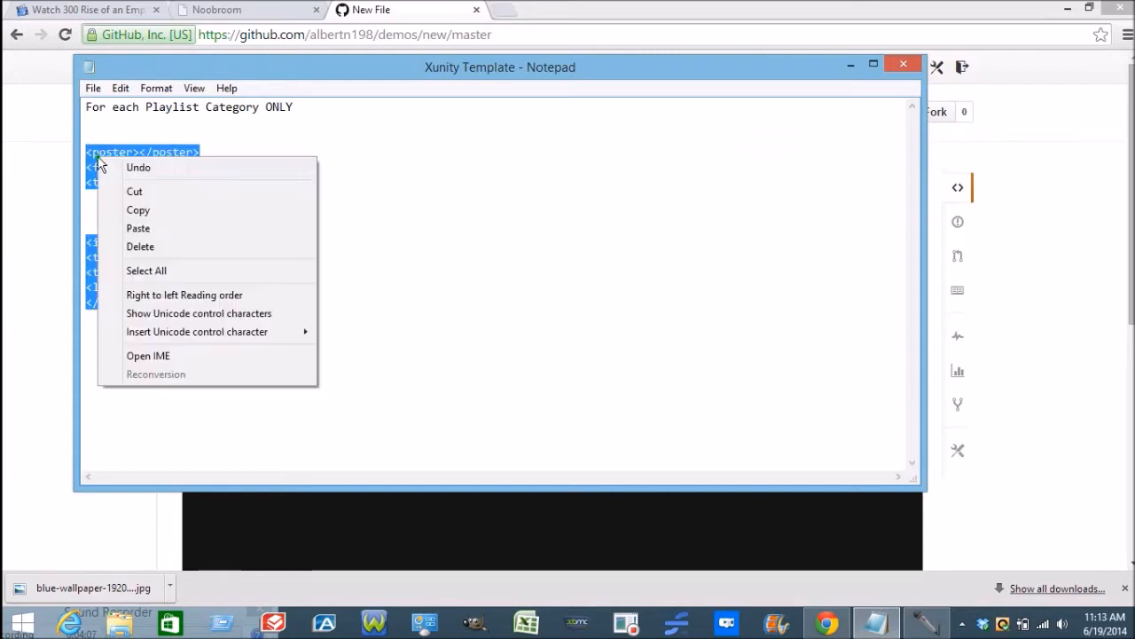
{"action": "left_click", "coordinate": [139, 210]}
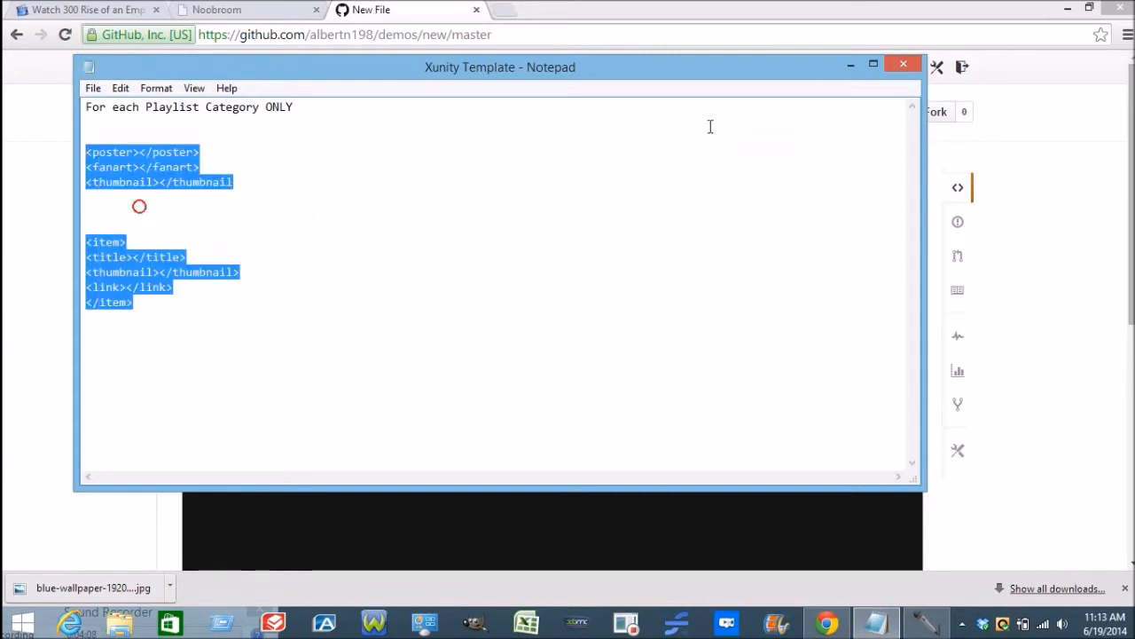
{"action": "left_click", "coordinate": [850, 65]}
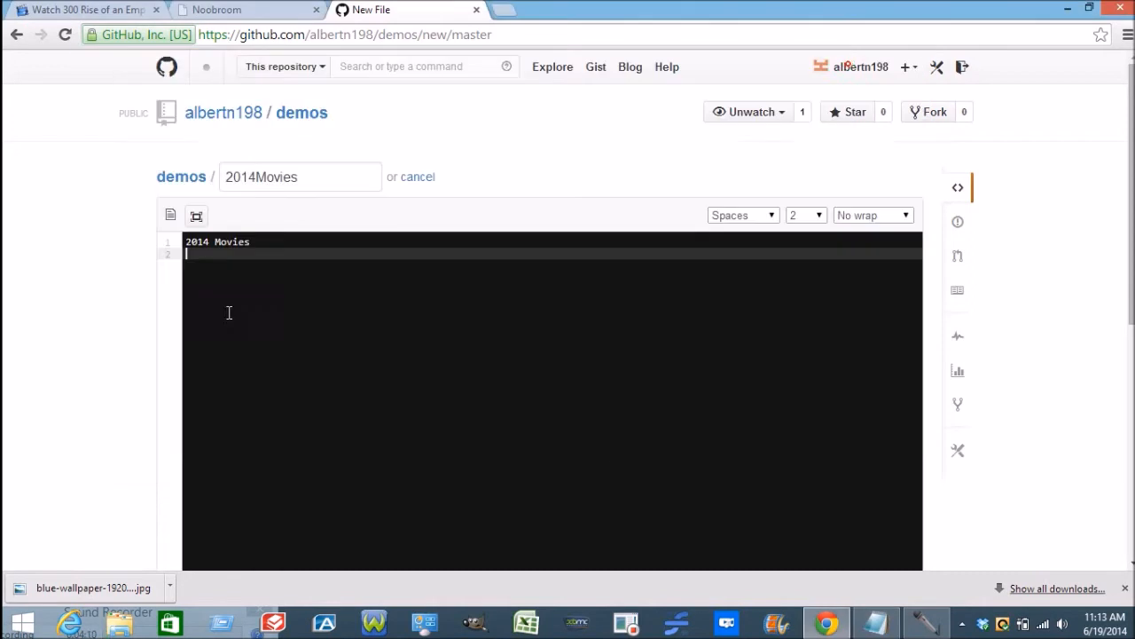
{"action": "key", "text": "Return"}
{"action": "right_click", "coordinate": [187, 268]}
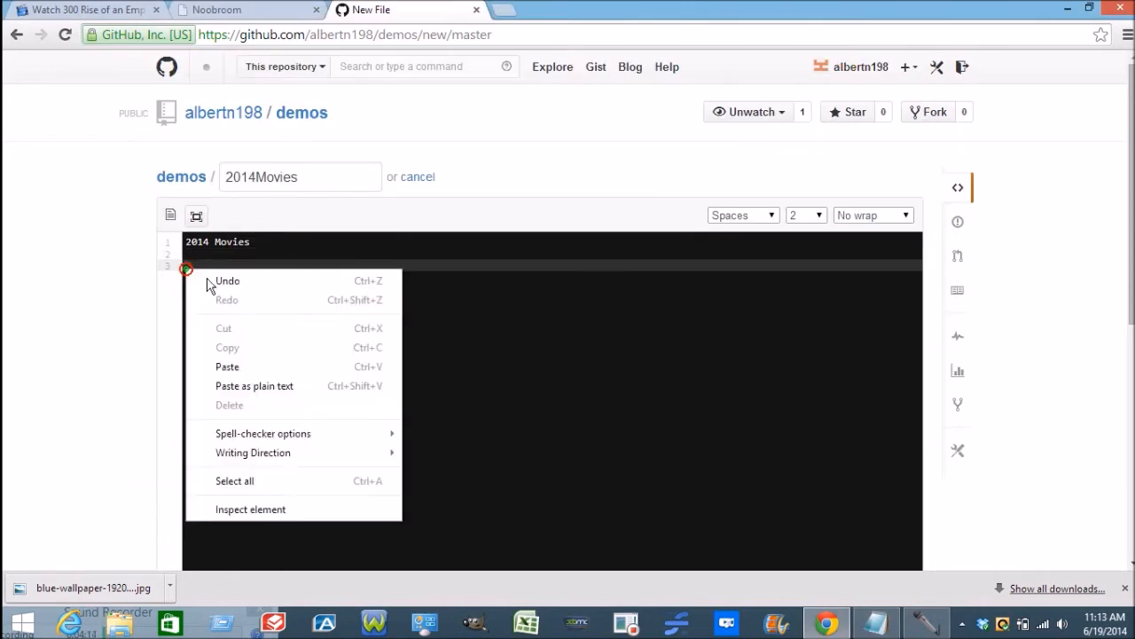
{"action": "left_click", "coordinate": [237, 367]}
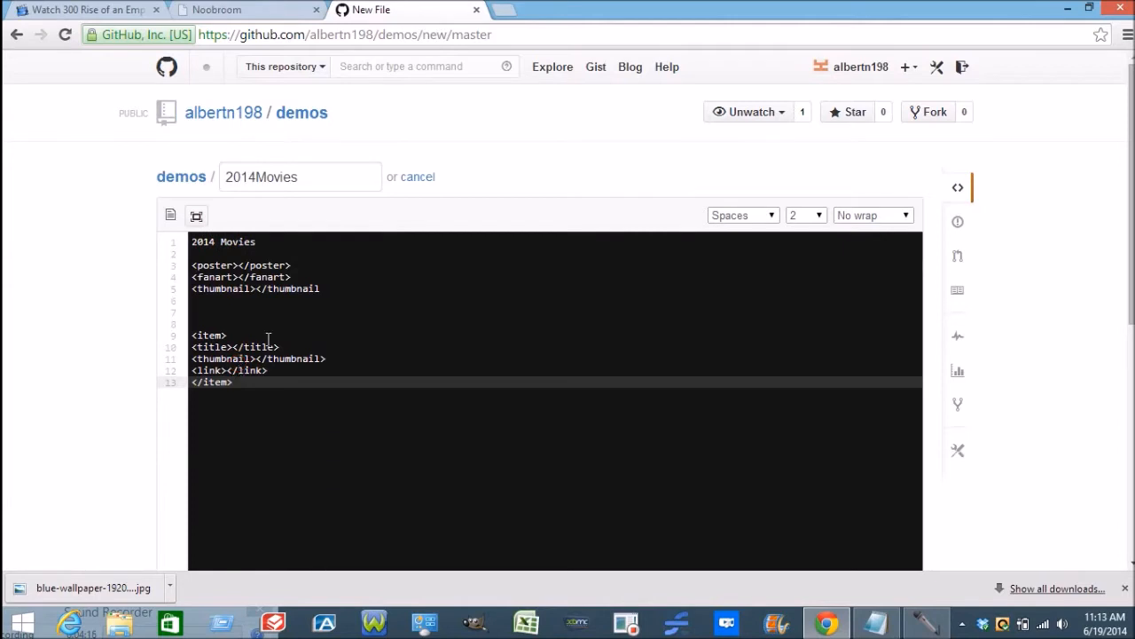
Step: Enter 300: Rise of an Empire between the title tags of the first item
{"action": "left_click", "coordinate": [310, 330]}
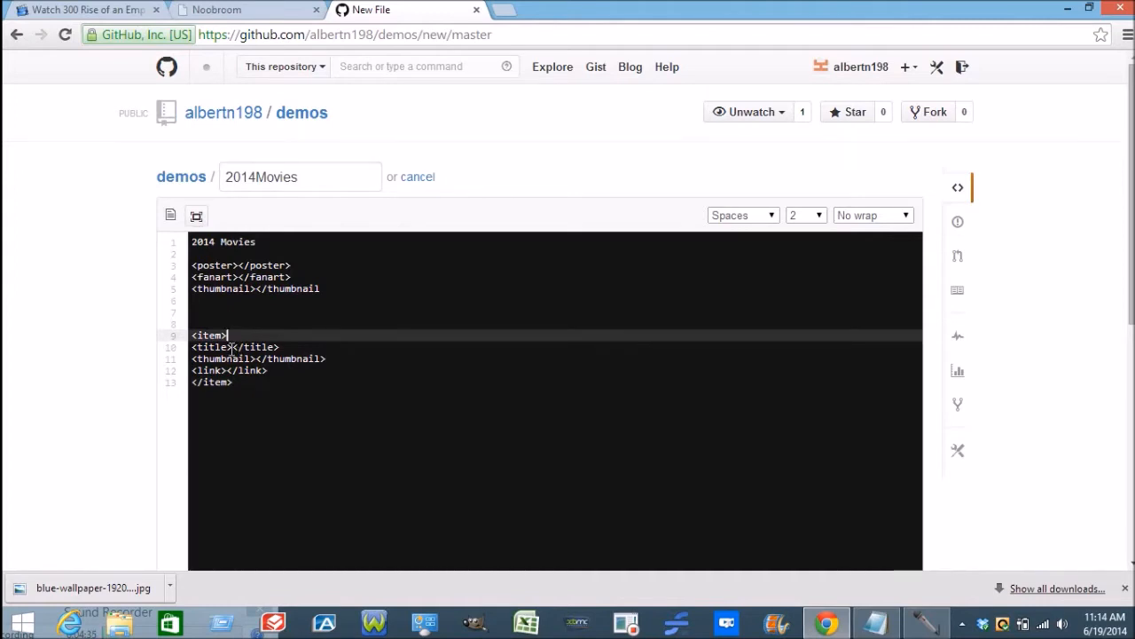
{"action": "key", "text": "Down"}
{"action": "key", "text": "Down"}
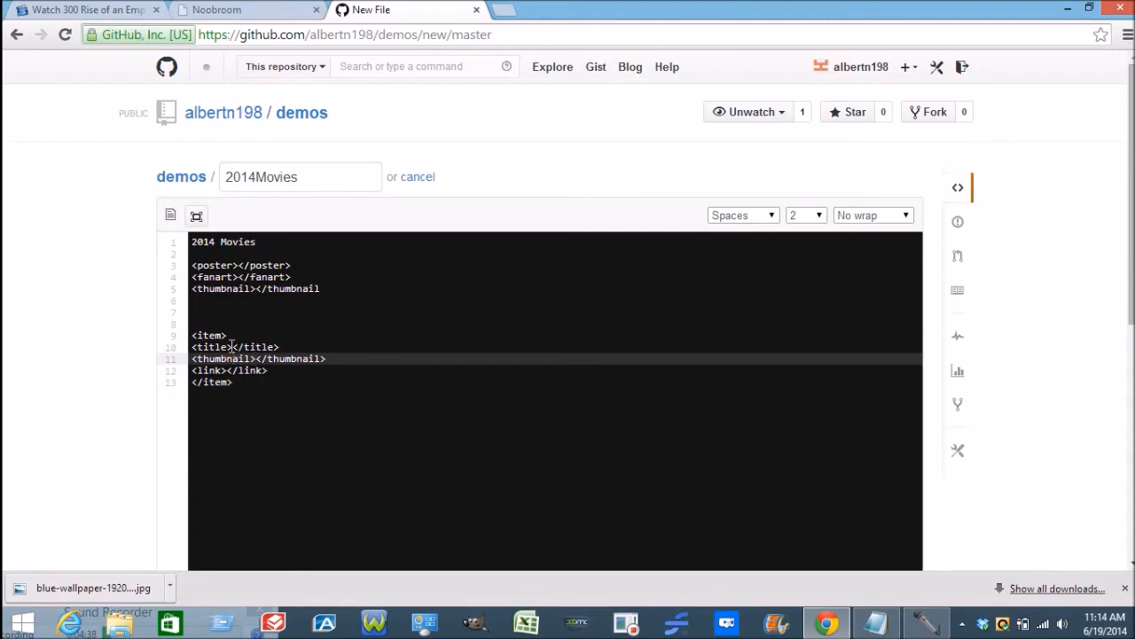
{"action": "left_click", "coordinate": [232, 347]}
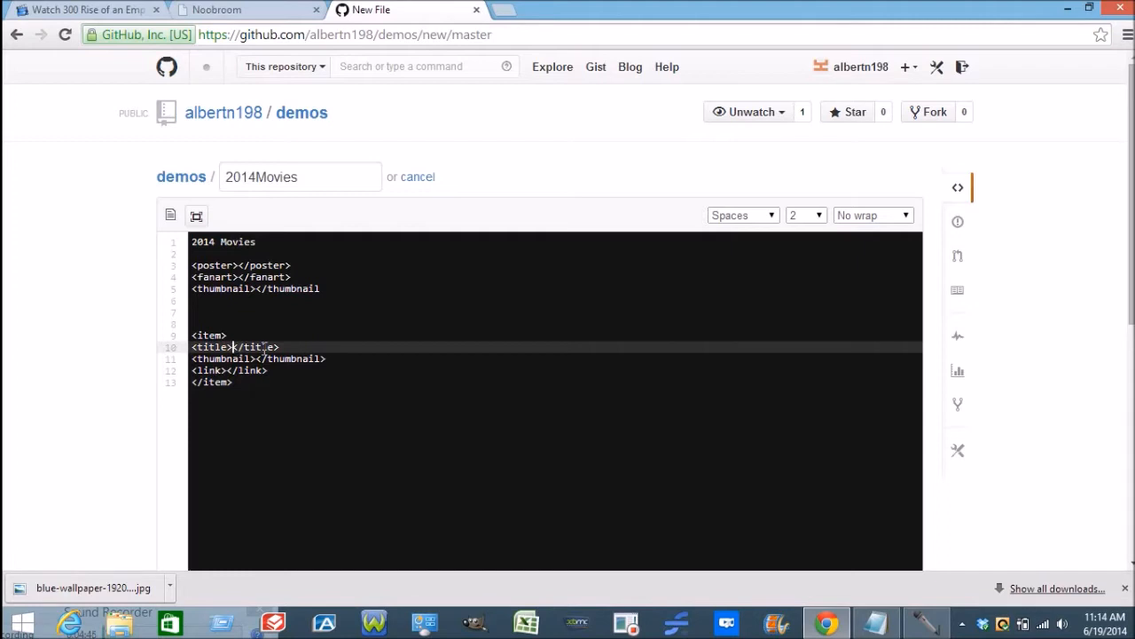
{"action": "type", "text": "300: Rise of an Empire"}
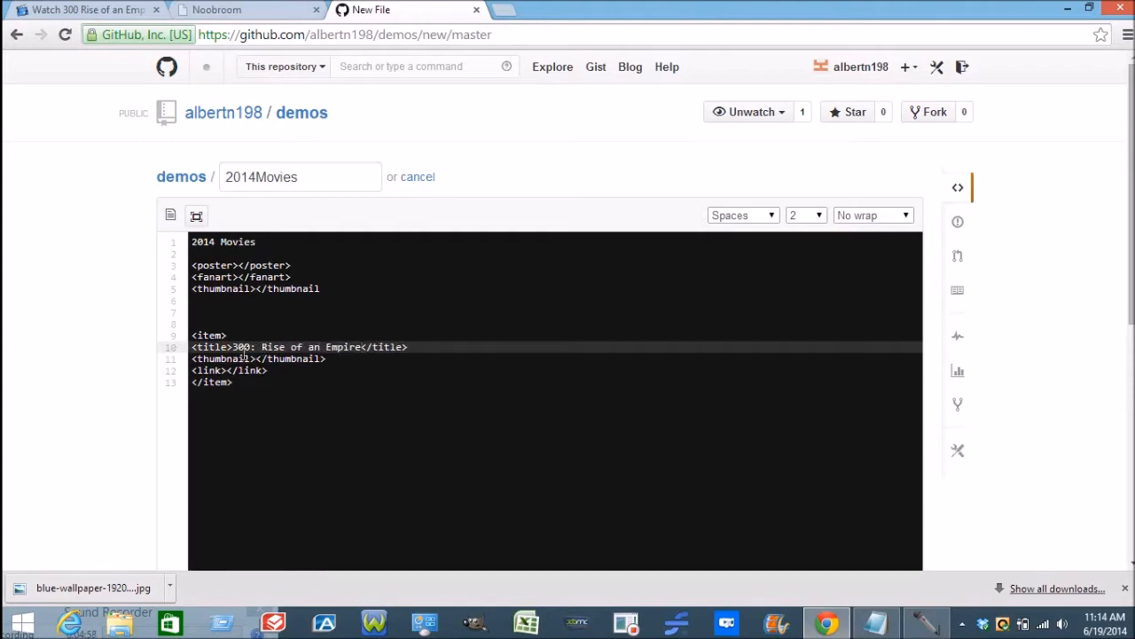
Step: Open Google in a new browser tab and search for 300 rise of an empire to find a thumbnail image
{"action": "left_click", "coordinate": [255, 359]}
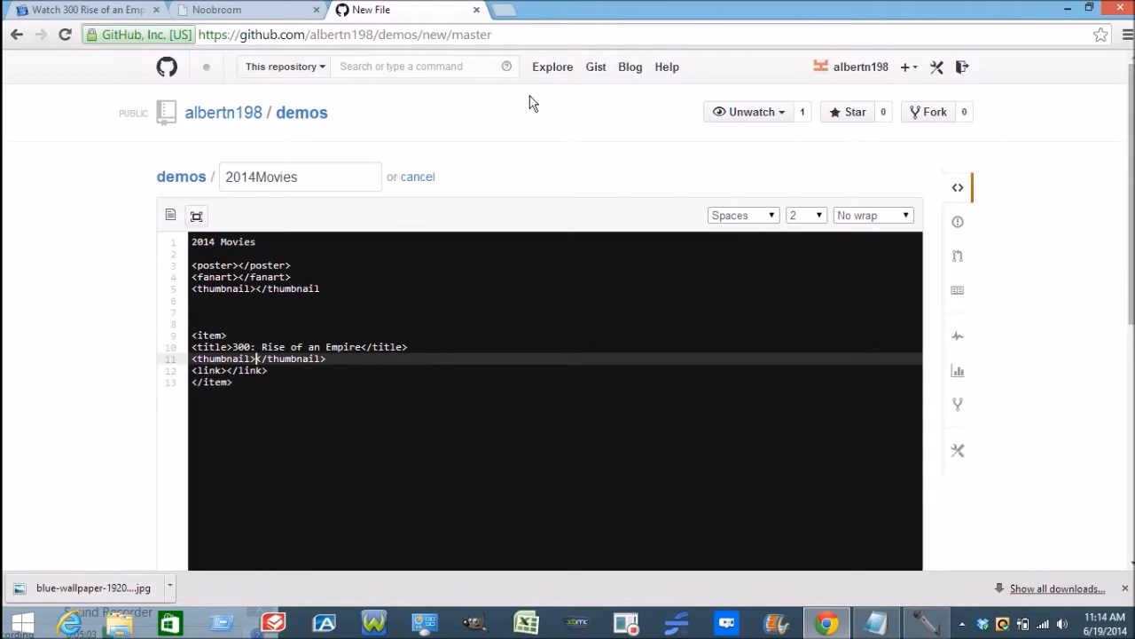
{"action": "left_click", "coordinate": [505, 11]}
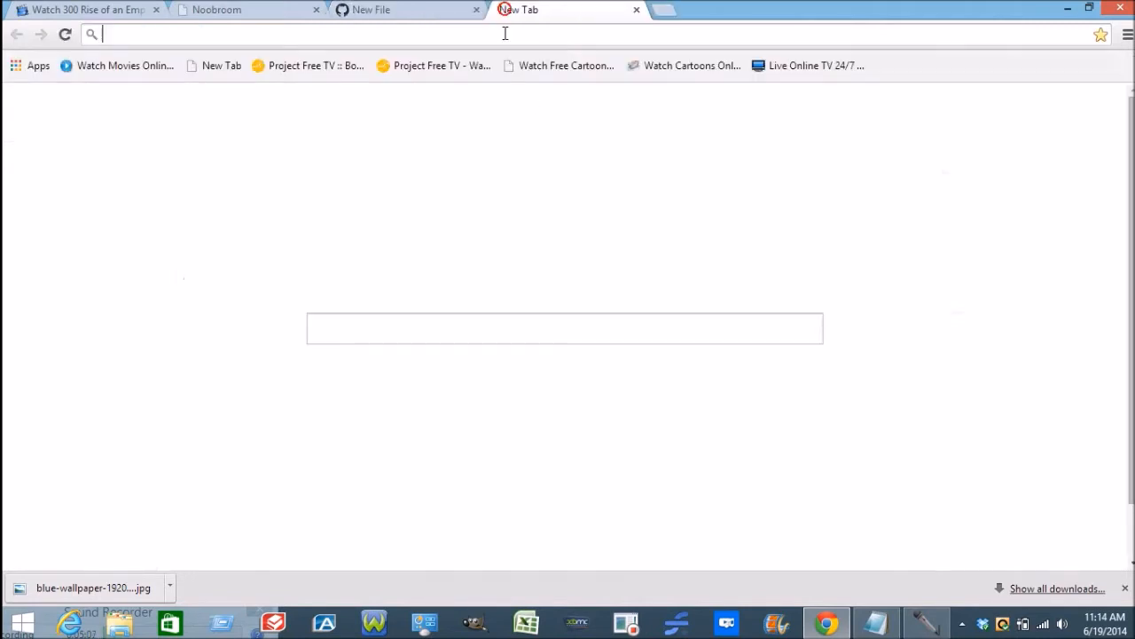
{"action": "left_click", "coordinate": [505, 33]}
{"action": "type", "text": "google.com"}
{"action": "key", "text": "Return"}
{"action": "left_click", "coordinate": [392, 330]}
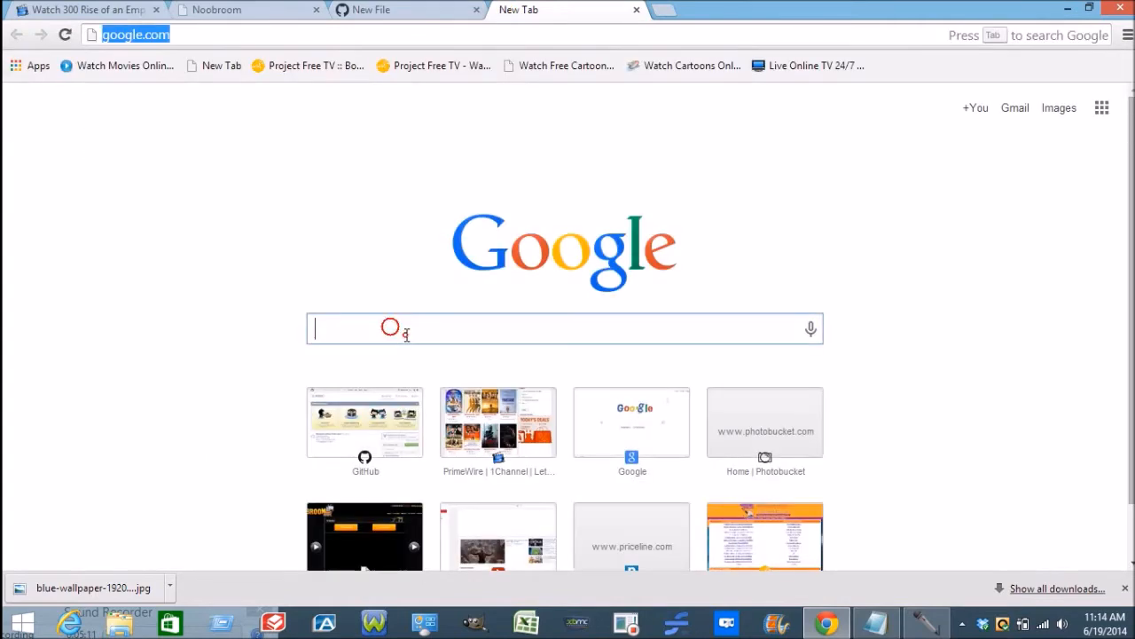
{"action": "type", "text": "300"}
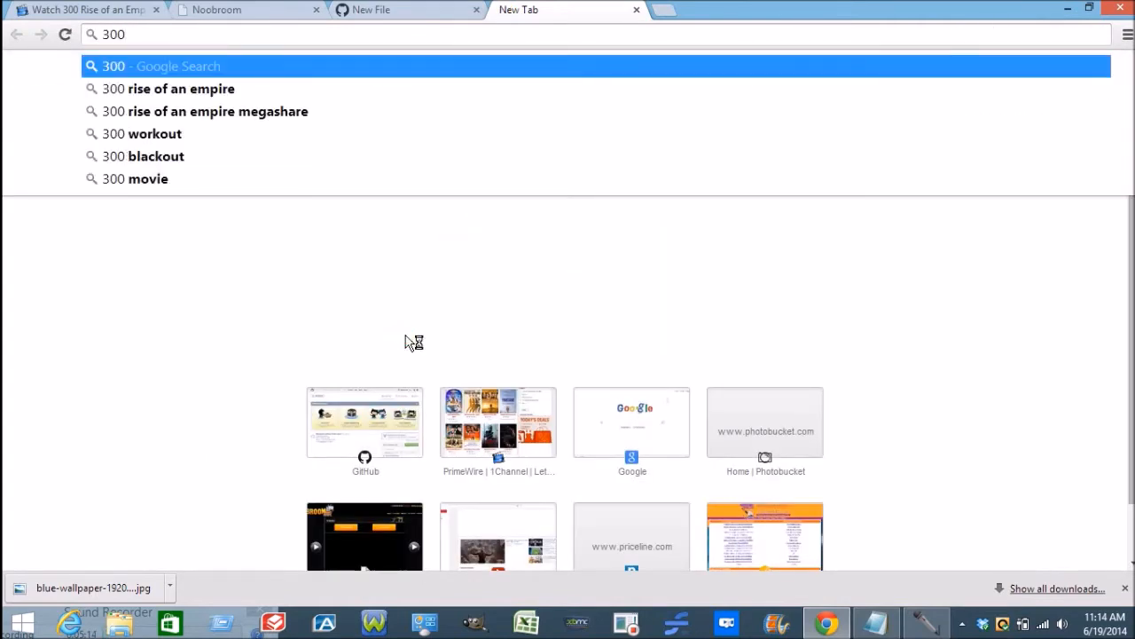
{"action": "left_click", "coordinate": [224, 92]}
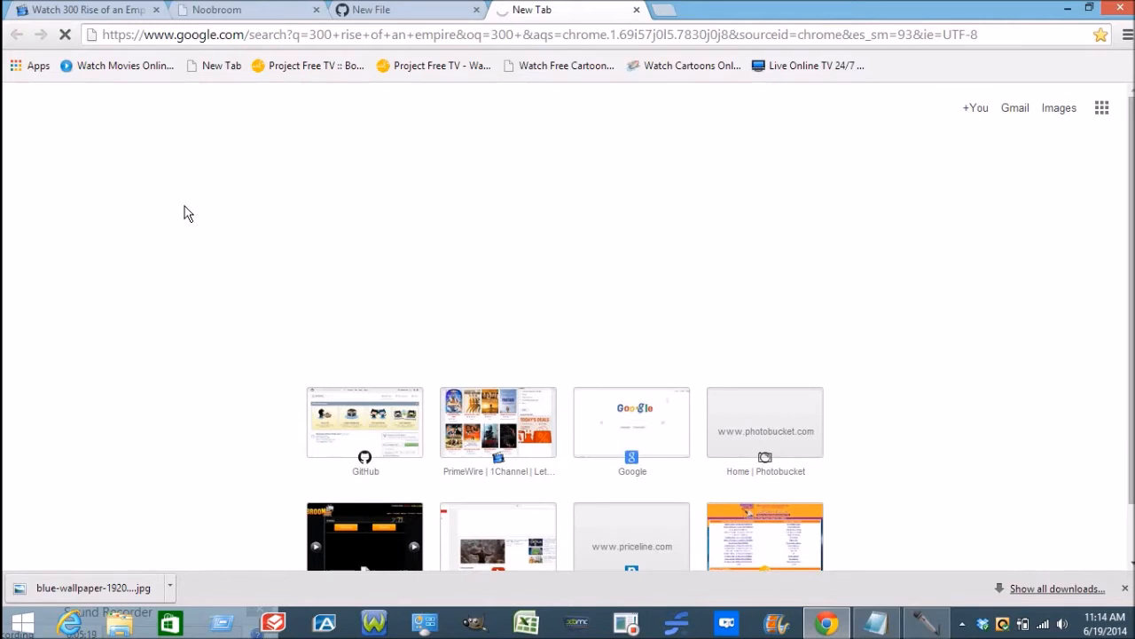
Step: Return to the 2014Movies file and copy the template's blank item block from Notepad beneath the first item, separated by an empty line
{"action": "left_click", "coordinate": [354, 11]}
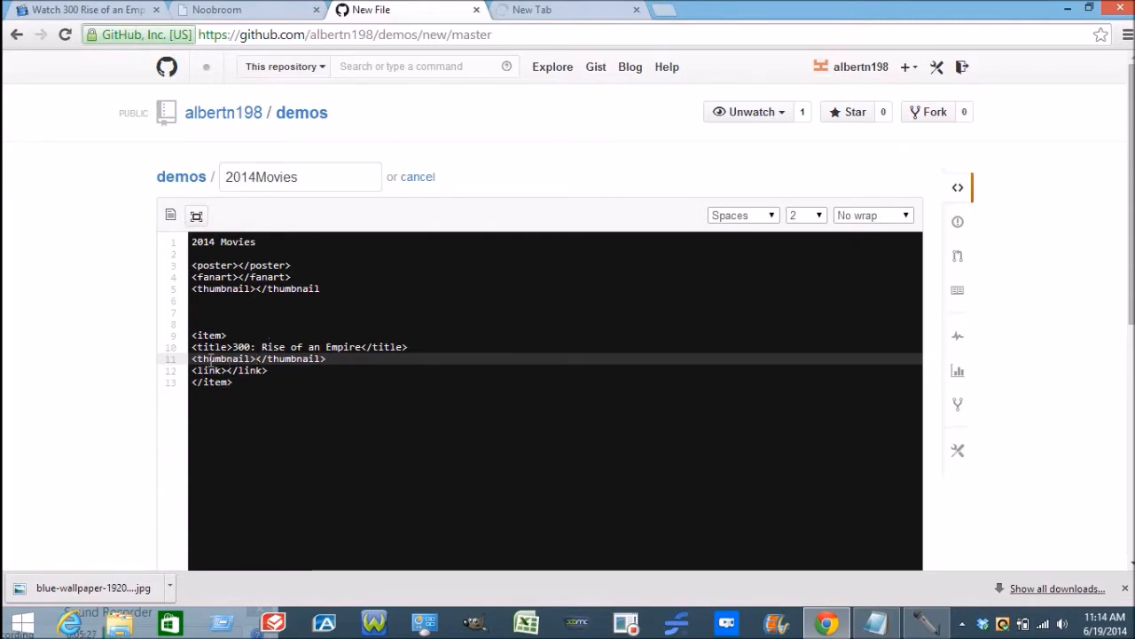
{"action": "left_click", "coordinate": [251, 386]}
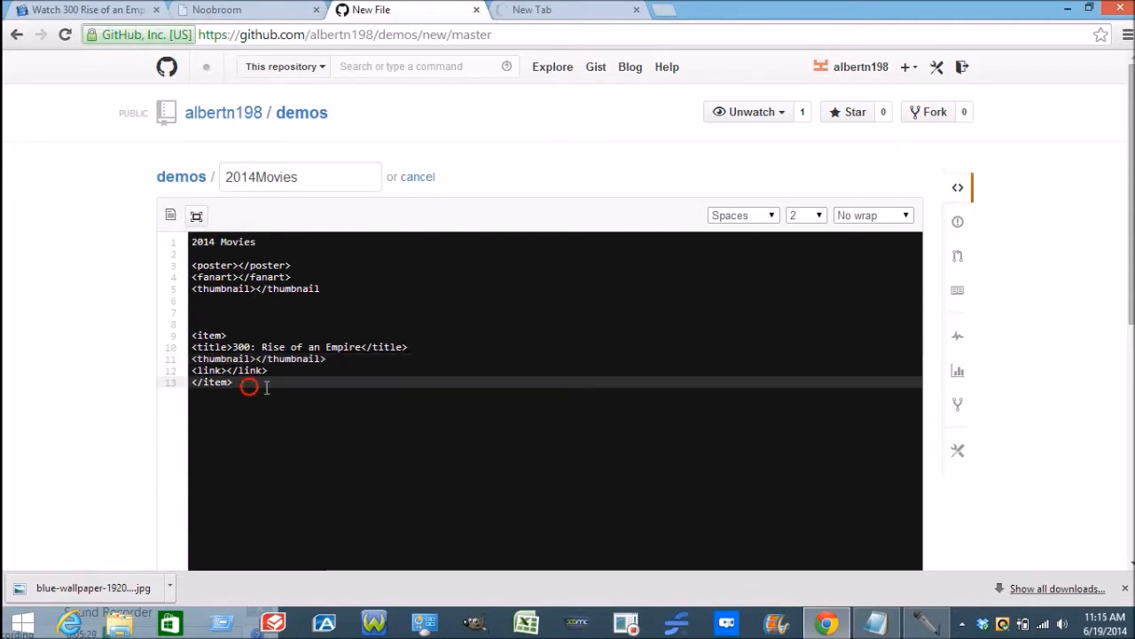
{"action": "key", "text": "Return"}
{"action": "key", "text": "Return"}
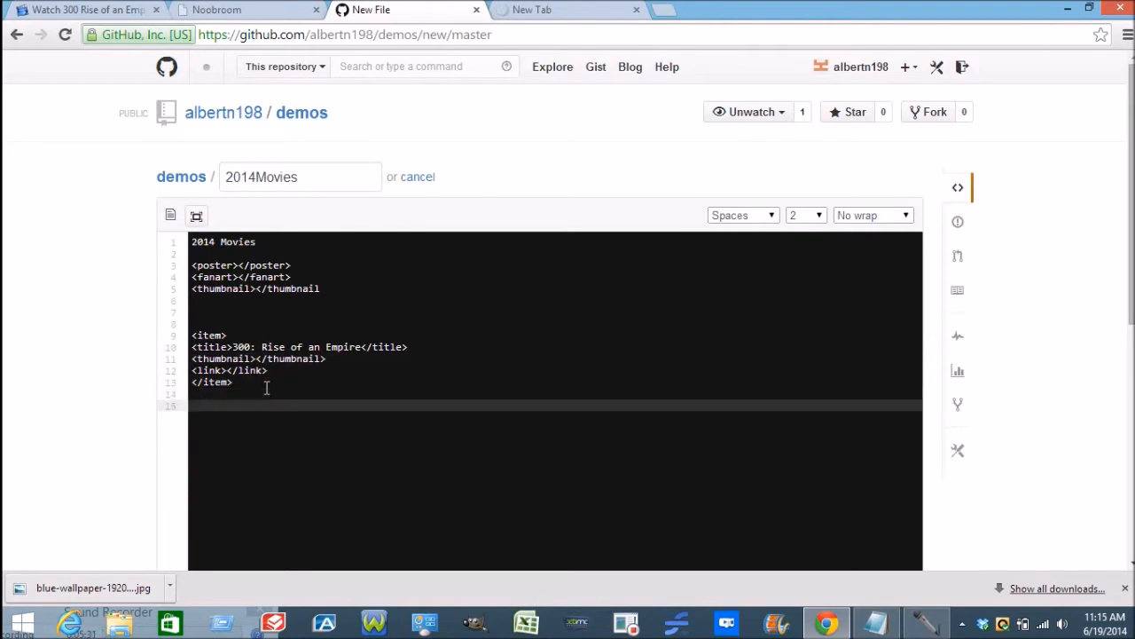
{"action": "left_click", "coordinate": [876, 628]}
{"action": "left_click", "coordinate": [169, 298]}
{"action": "left_click_drag", "start_coordinate": [142, 304], "coordinate": [86, 241]}
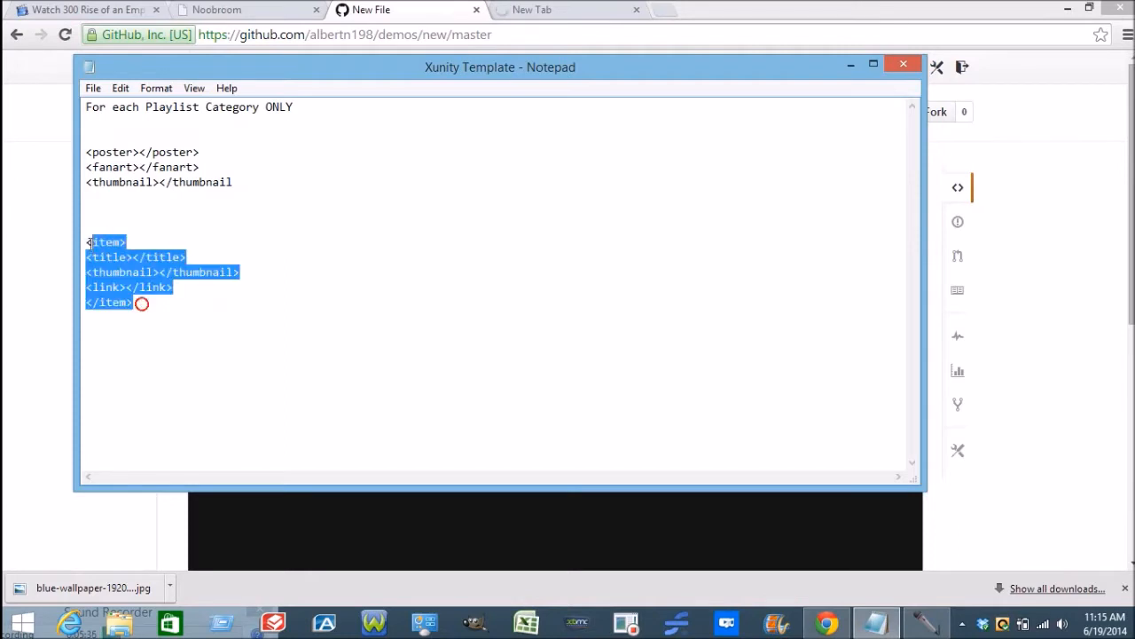
{"action": "right_click", "coordinate": [98, 256]}
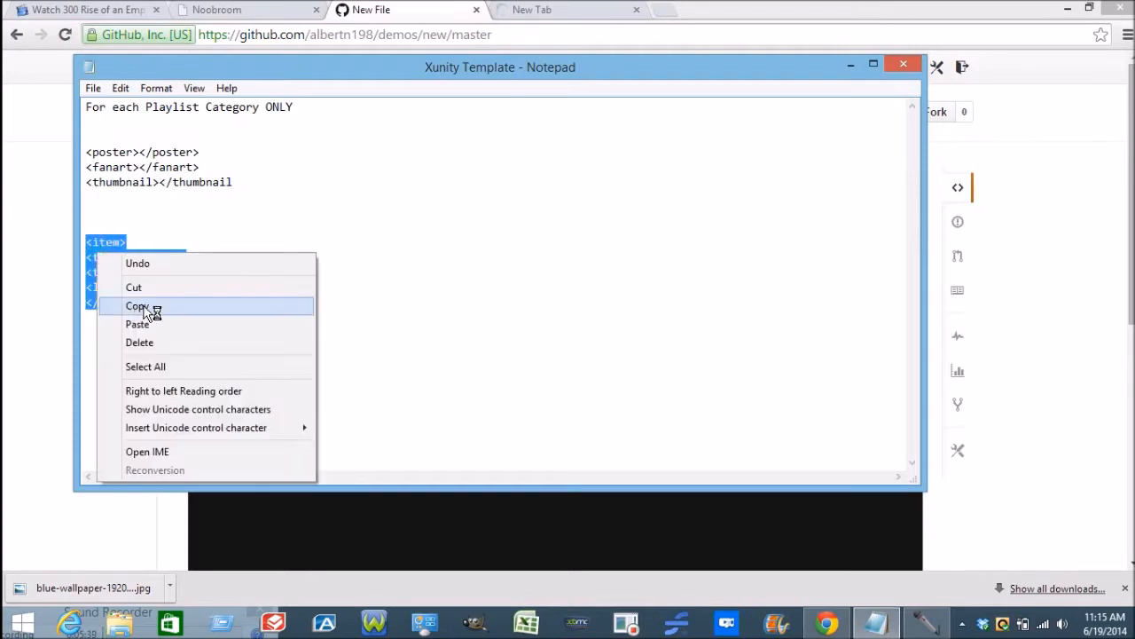
{"action": "left_click", "coordinate": [137, 306]}
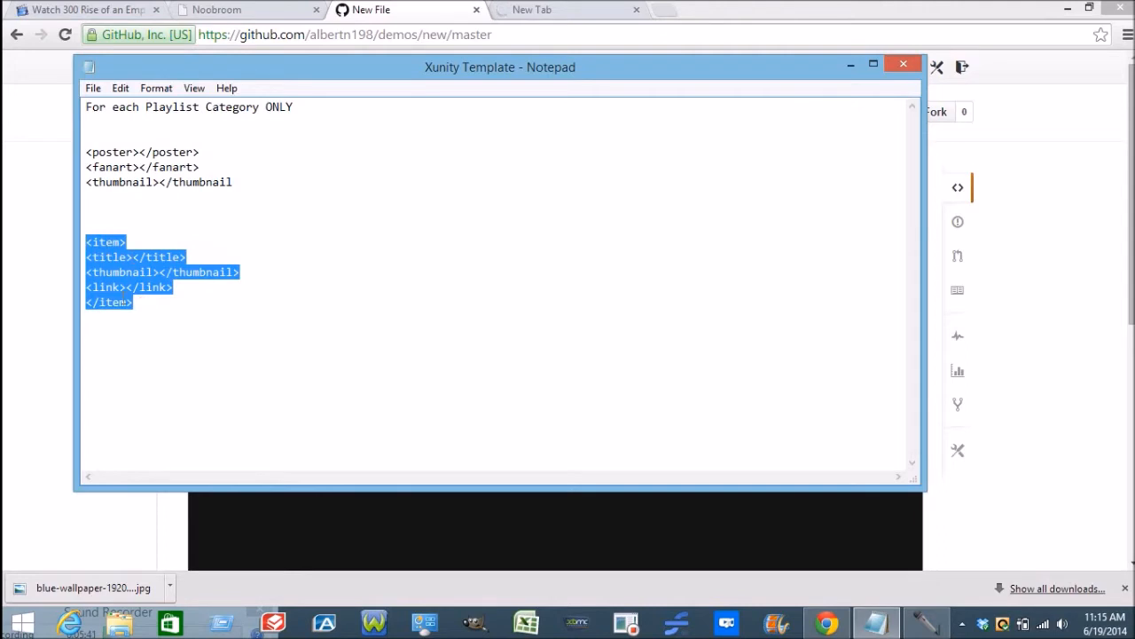
{"action": "left_click", "coordinate": [850, 64]}
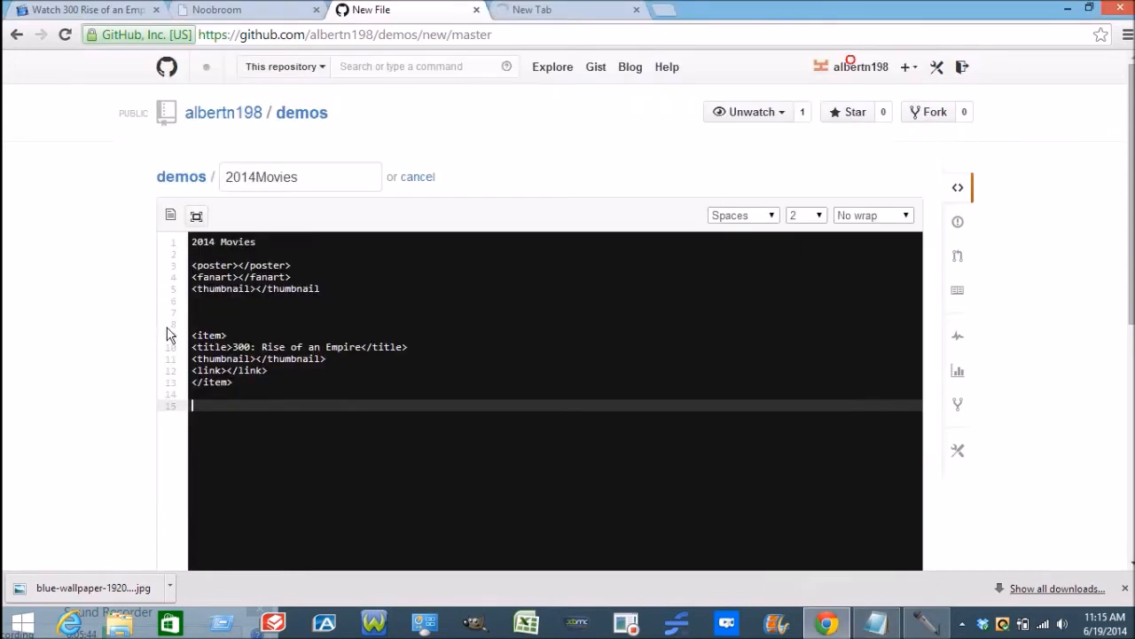
{"action": "right_click", "coordinate": [197, 406]}
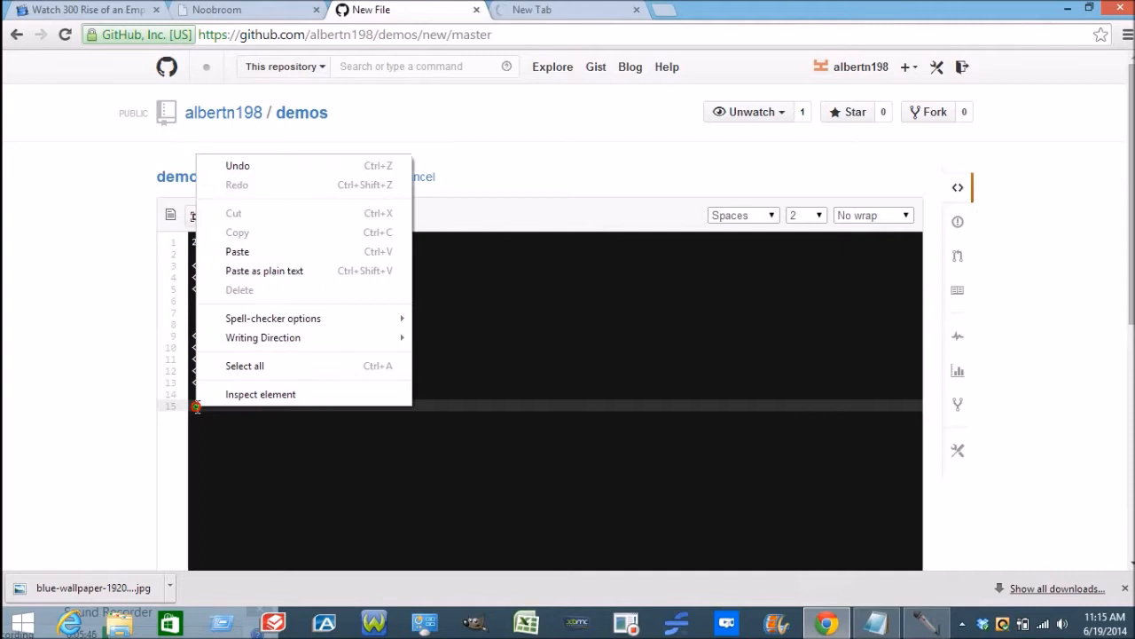
{"action": "left_click", "coordinate": [258, 253]}
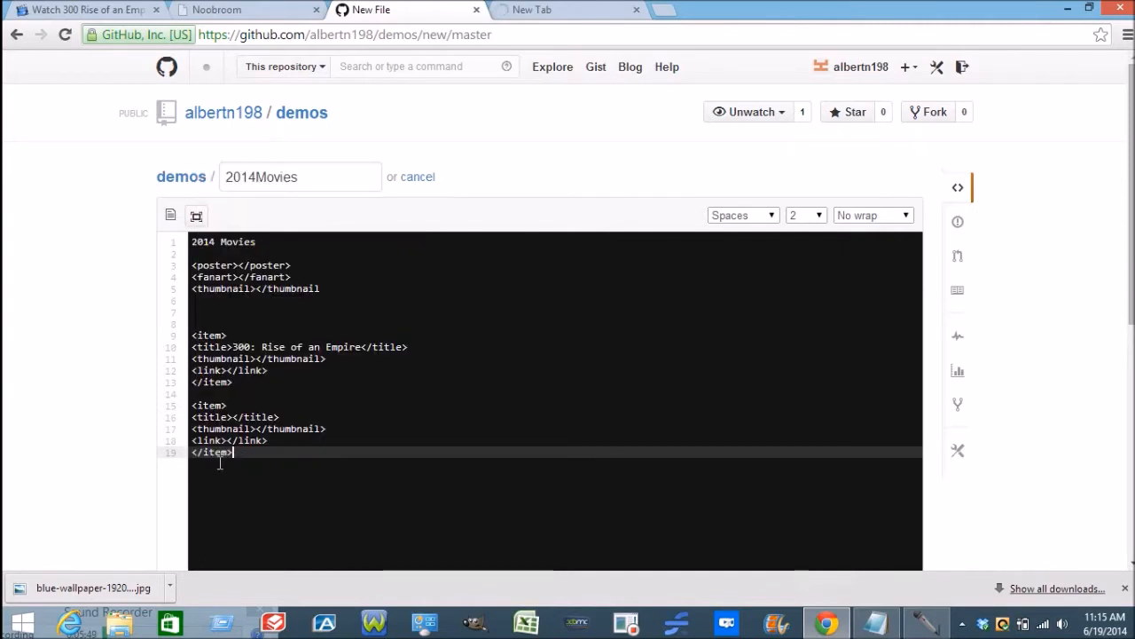
Step: Paste a third item block below the second one, leaving an empty line between them
{"action": "key", "text": "Return"}
{"action": "key", "text": "Return"}
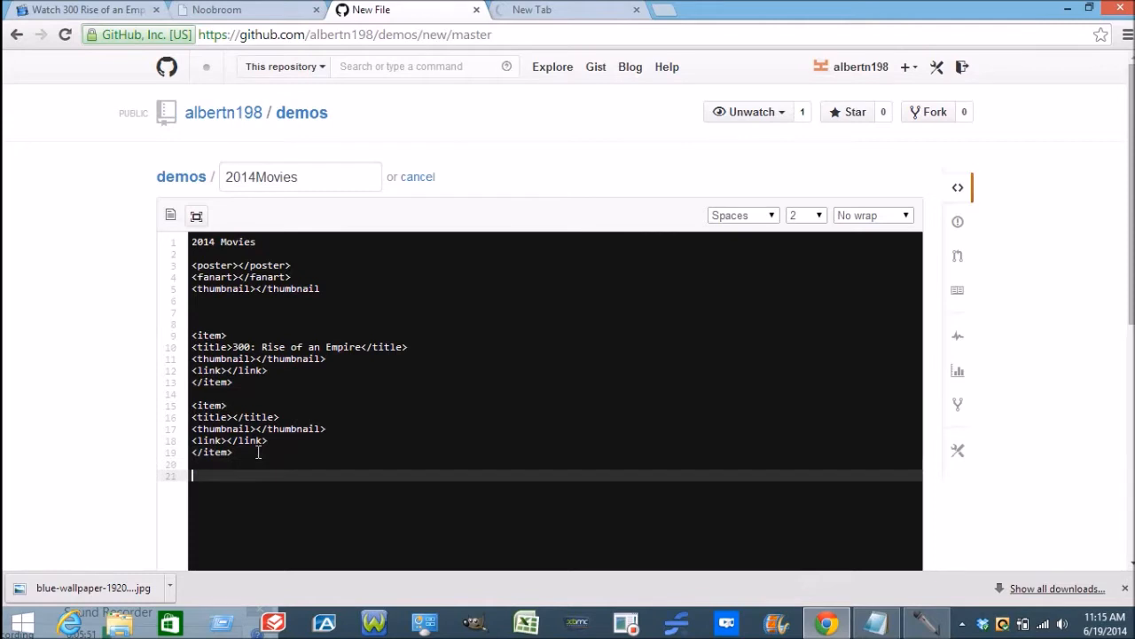
{"action": "right_click", "coordinate": [215, 474]}
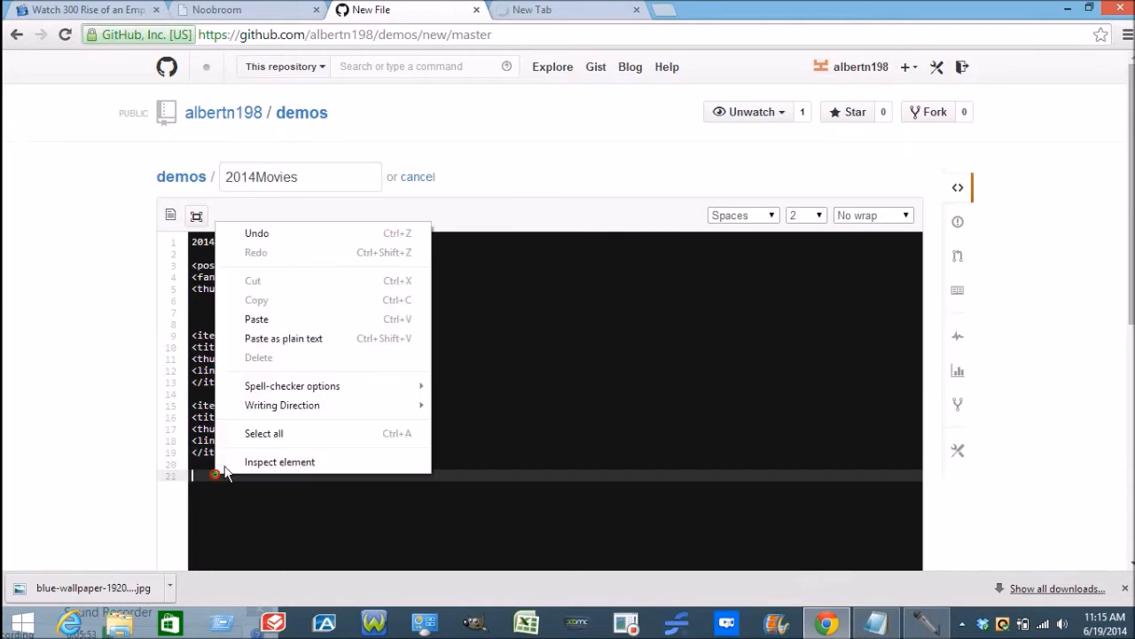
{"action": "left_click", "coordinate": [276, 321]}
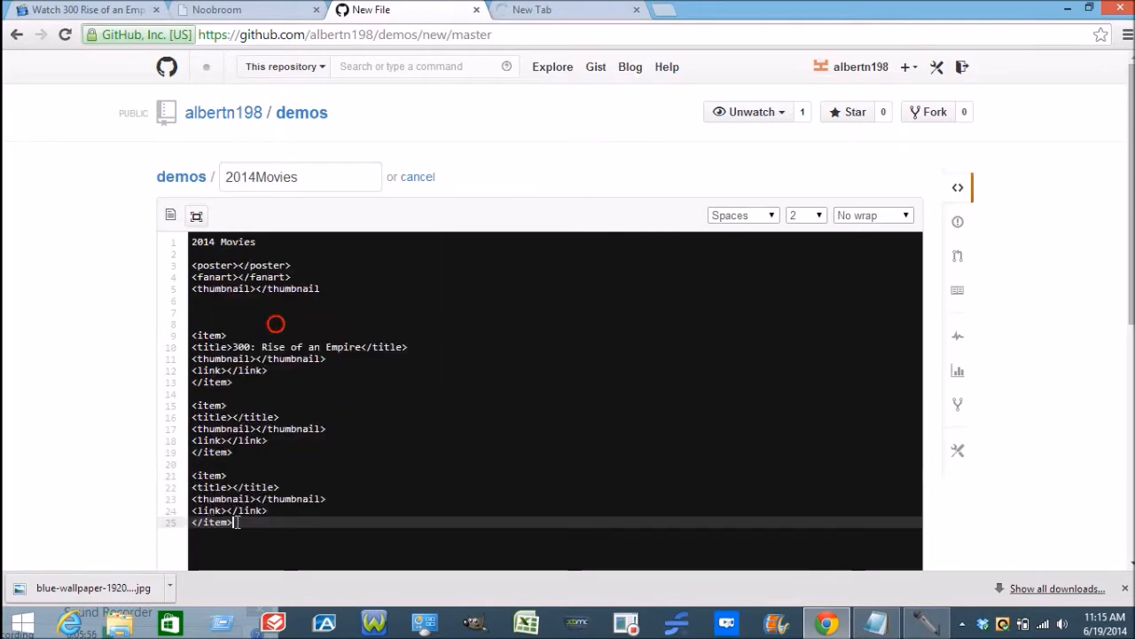
Step: Copy the two blank item blocks and paste them beneath the third item, separated by an empty line
{"action": "left_click_drag", "start_coordinate": [236, 522], "coordinate": [204, 414]}
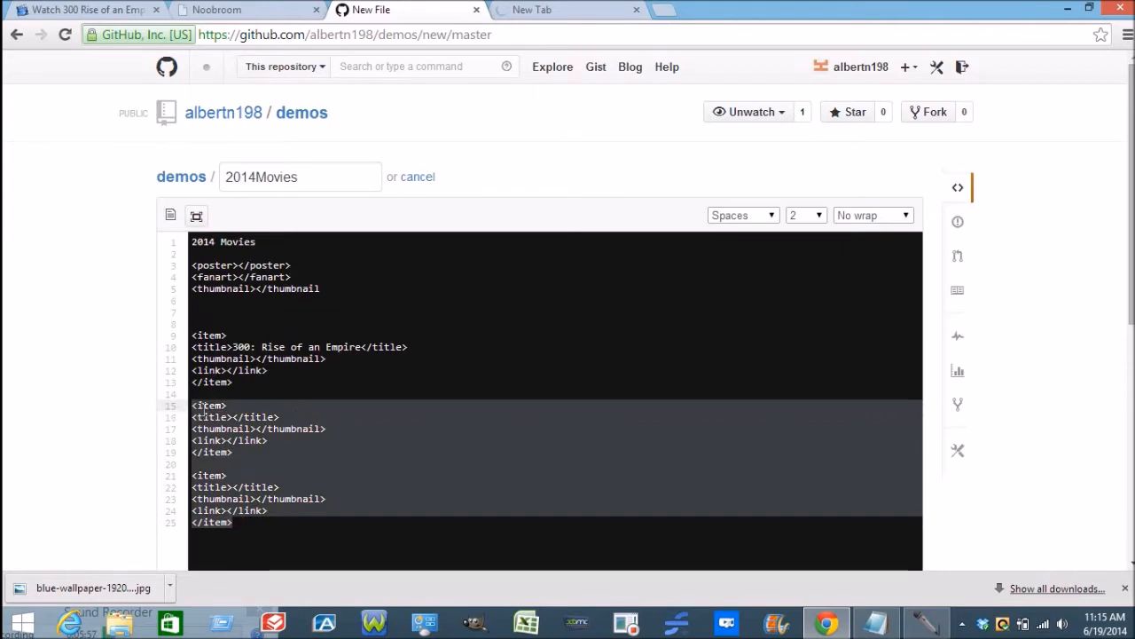
{"action": "right_click", "coordinate": [204, 414]}
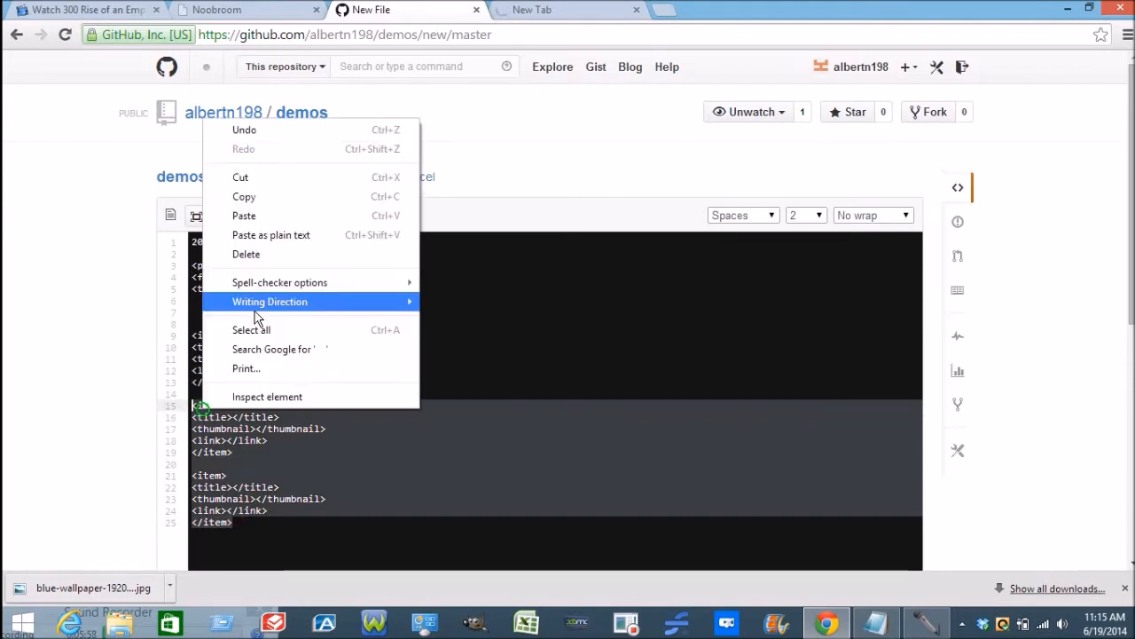
{"action": "left_click", "coordinate": [263, 197]}
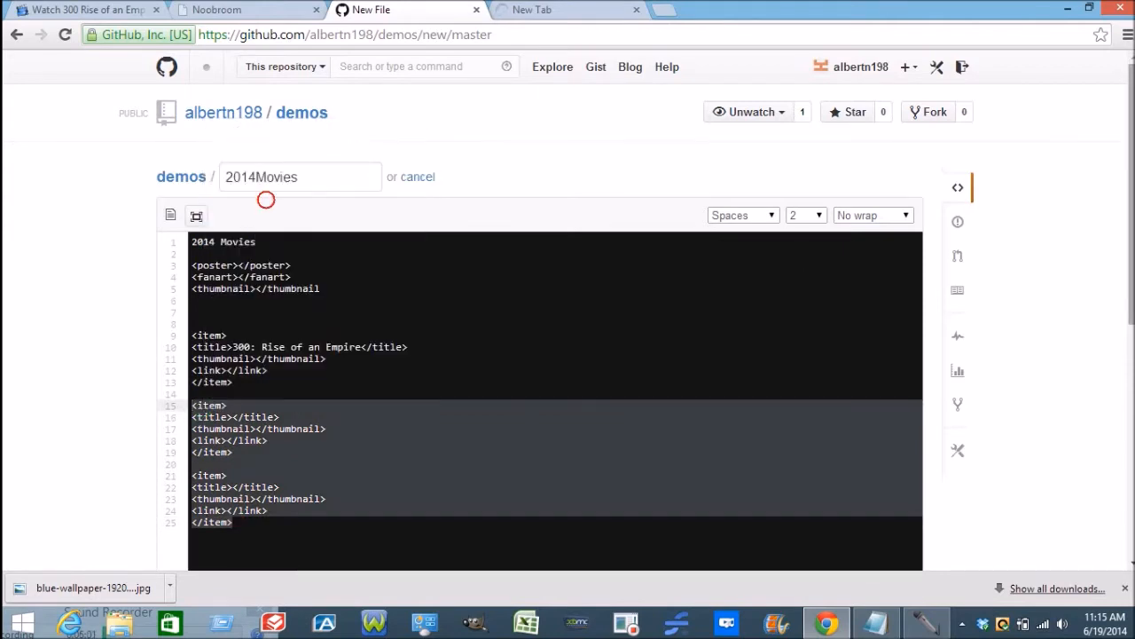
{"action": "scroll", "coordinate": [588, 314], "scroll_direction": "down", "scroll_amount": 3}
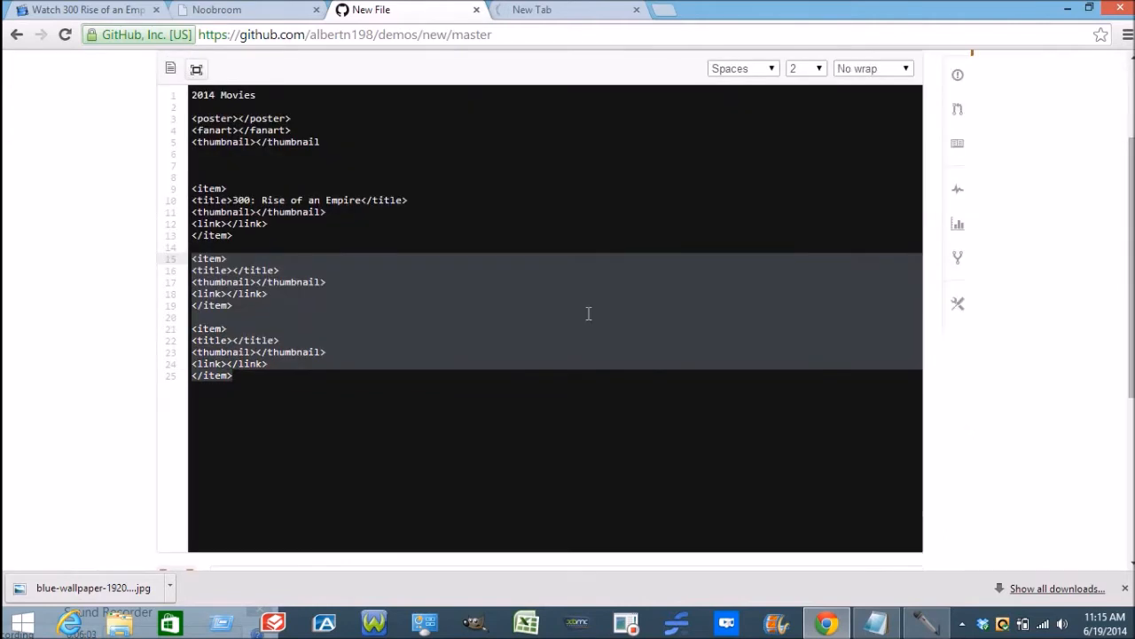
{"action": "left_click", "coordinate": [220, 396]}
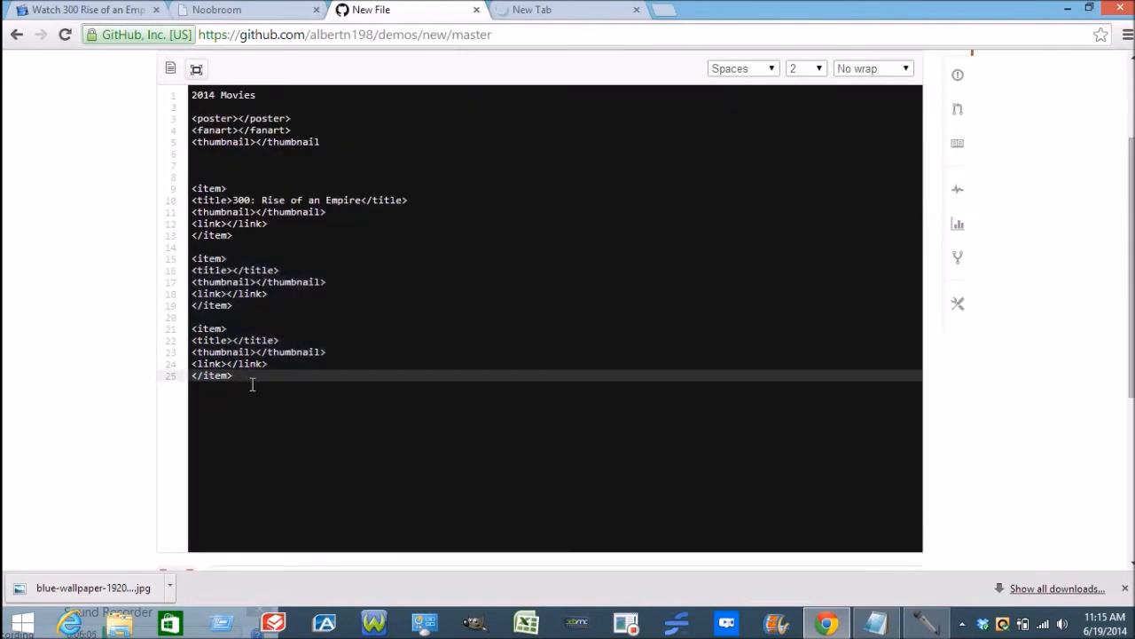
{"action": "key", "text": "Return"}
{"action": "key", "text": "Return"}
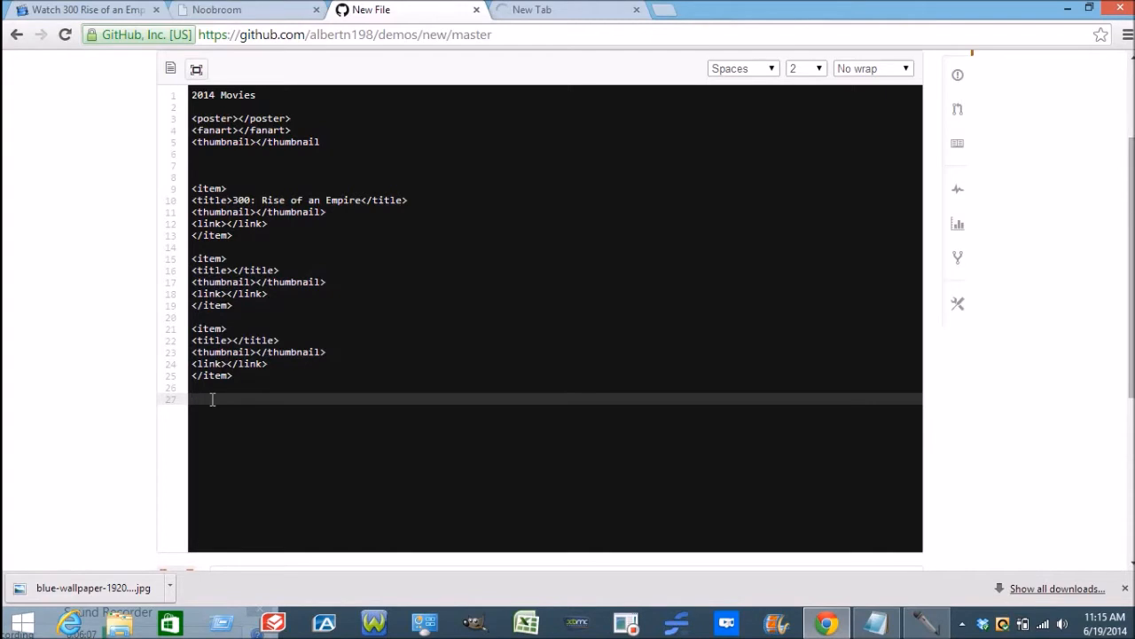
{"action": "right_click", "coordinate": [212, 399]}
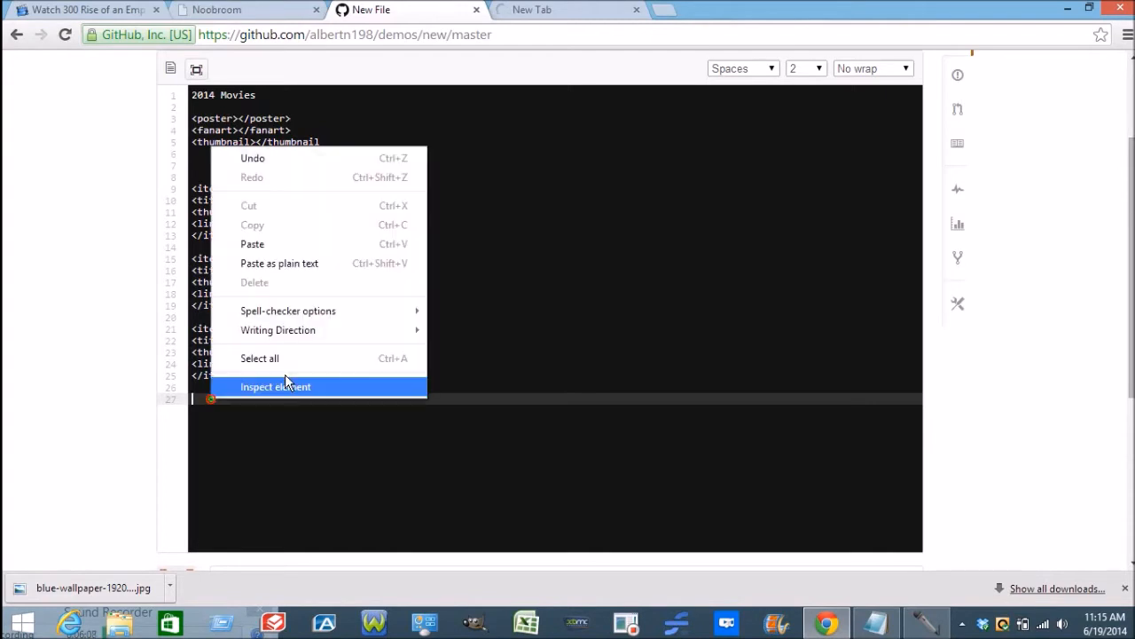
{"action": "left_click", "coordinate": [280, 252]}
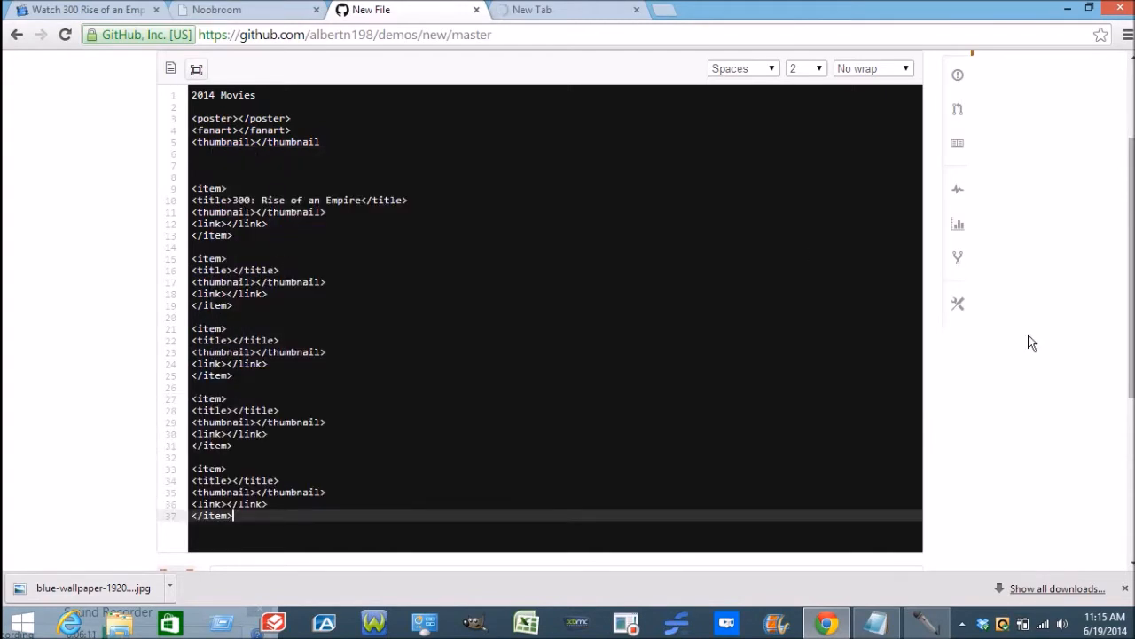
Step: Check the Google search tab, and place the cursor between the link tags of the first item in the 2014Movies file
{"action": "scroll", "coordinate": [1132, 270], "scroll_direction": "up", "scroll_amount": 2}
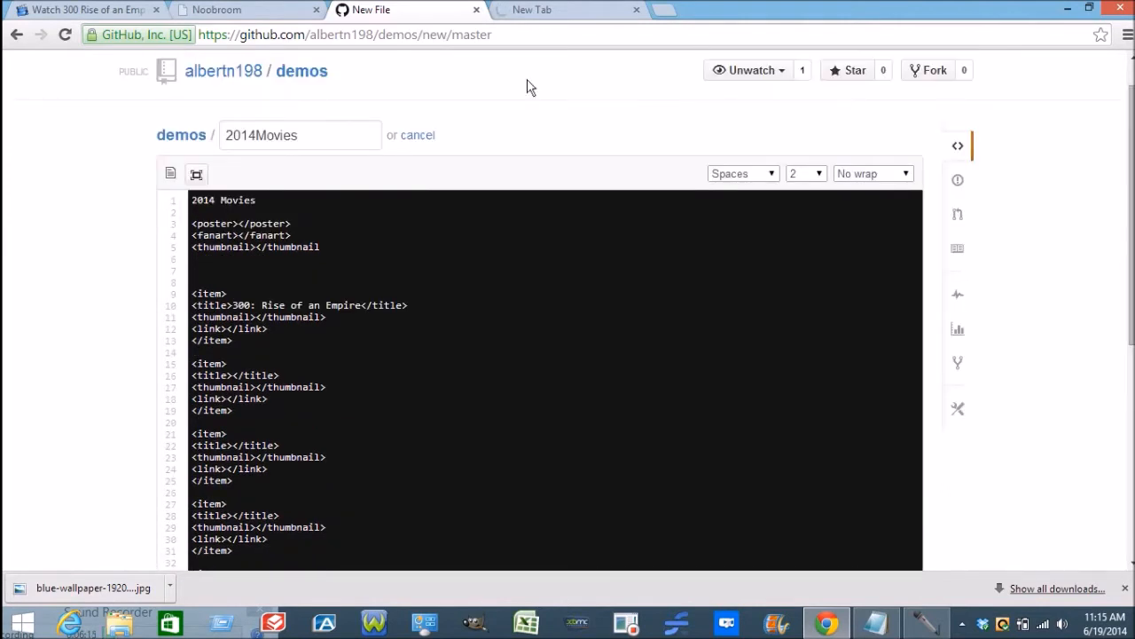
{"action": "left_click", "coordinate": [536, 12]}
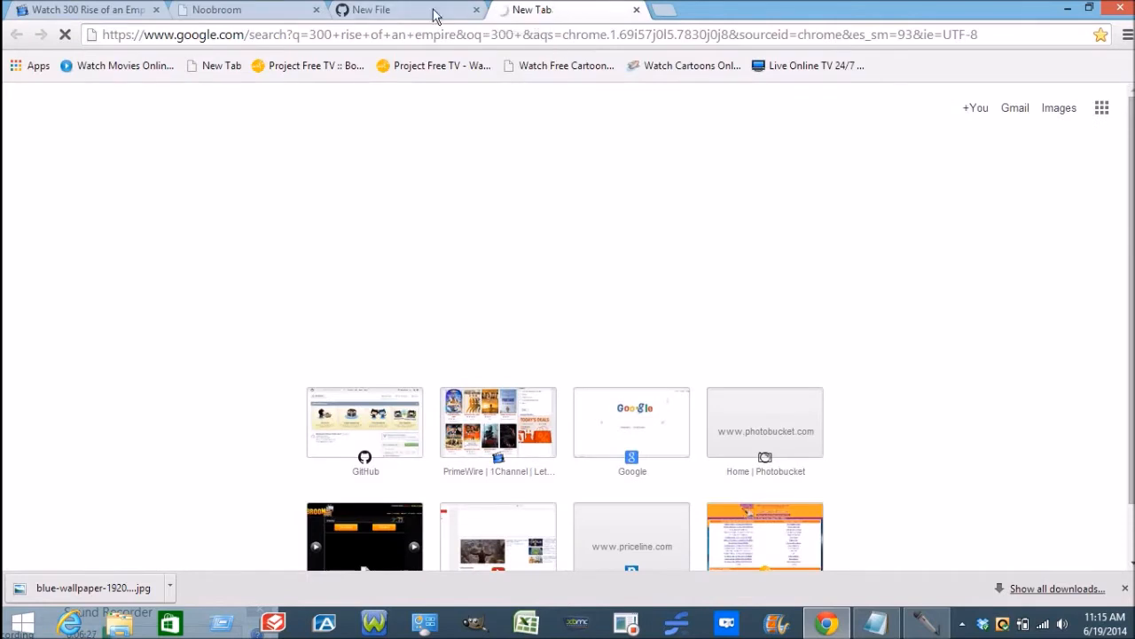
{"action": "left_click", "coordinate": [400, 20]}
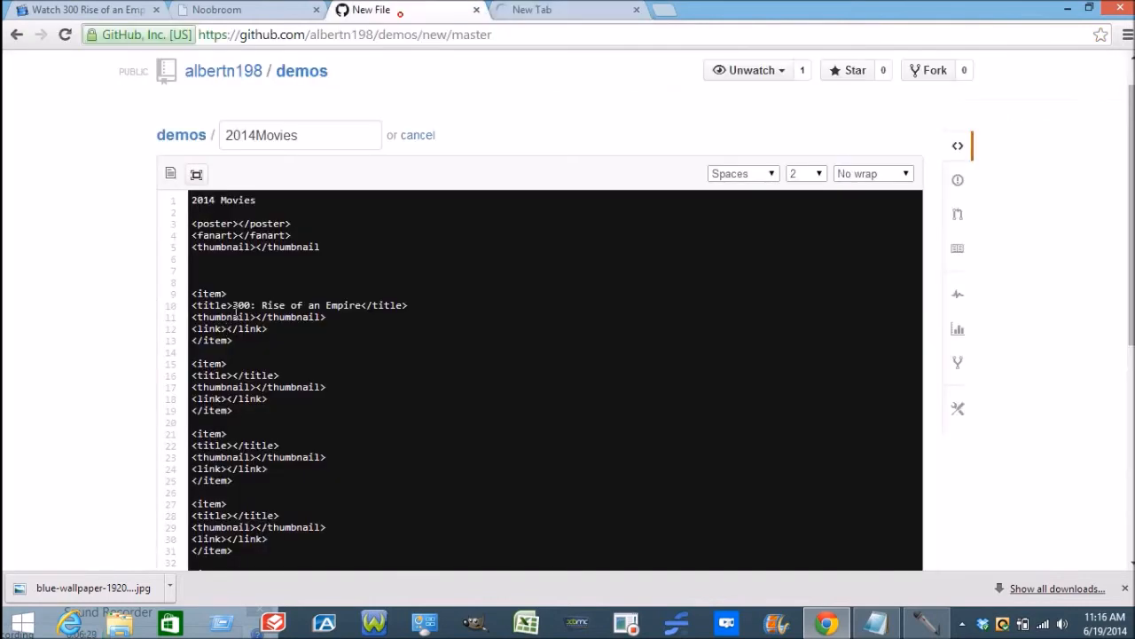
{"action": "left_click", "coordinate": [242, 336]}
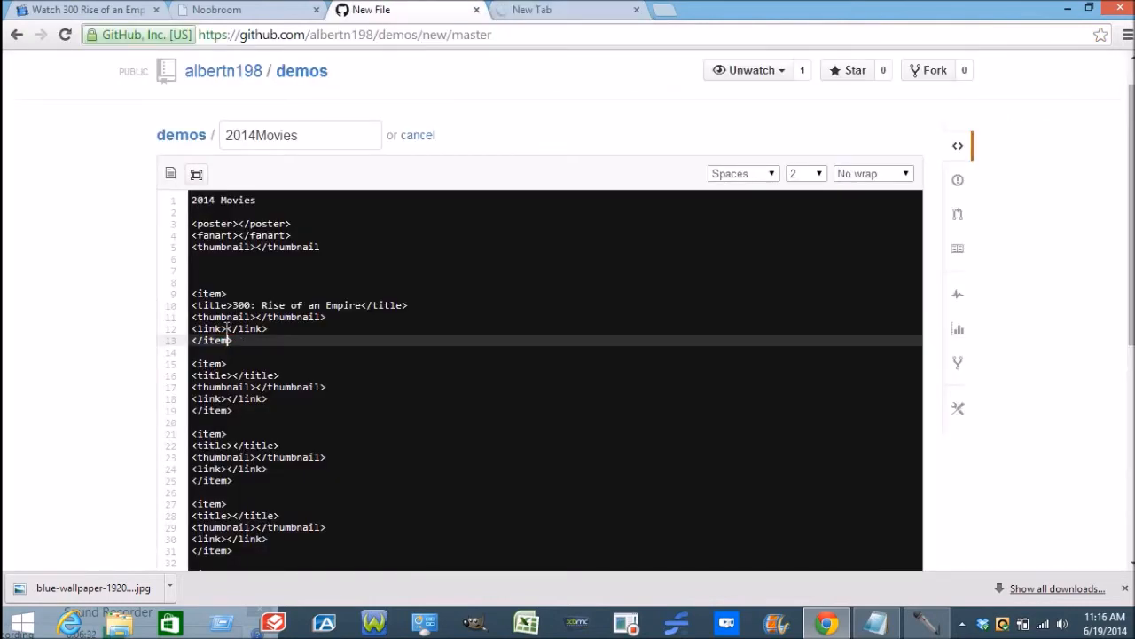
{"action": "left_click", "coordinate": [226, 328]}
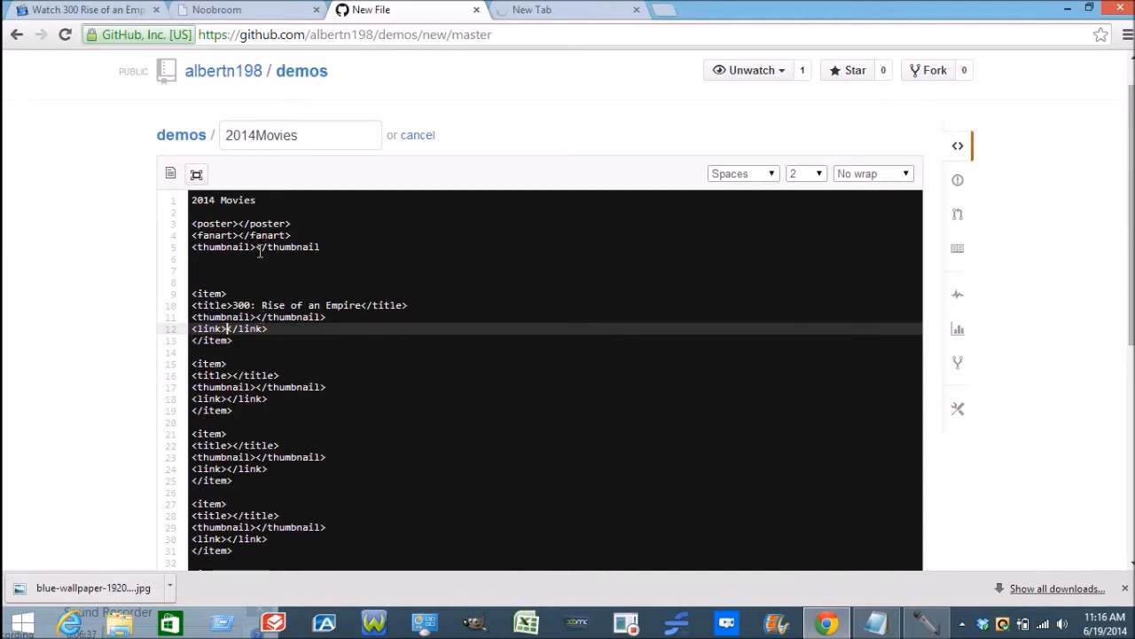
Step: Open the 300: Rise of an Empire page on Noobroom in a smaller window and bring up its network activity in the developer tools
{"action": "left_click", "coordinate": [232, 14]}
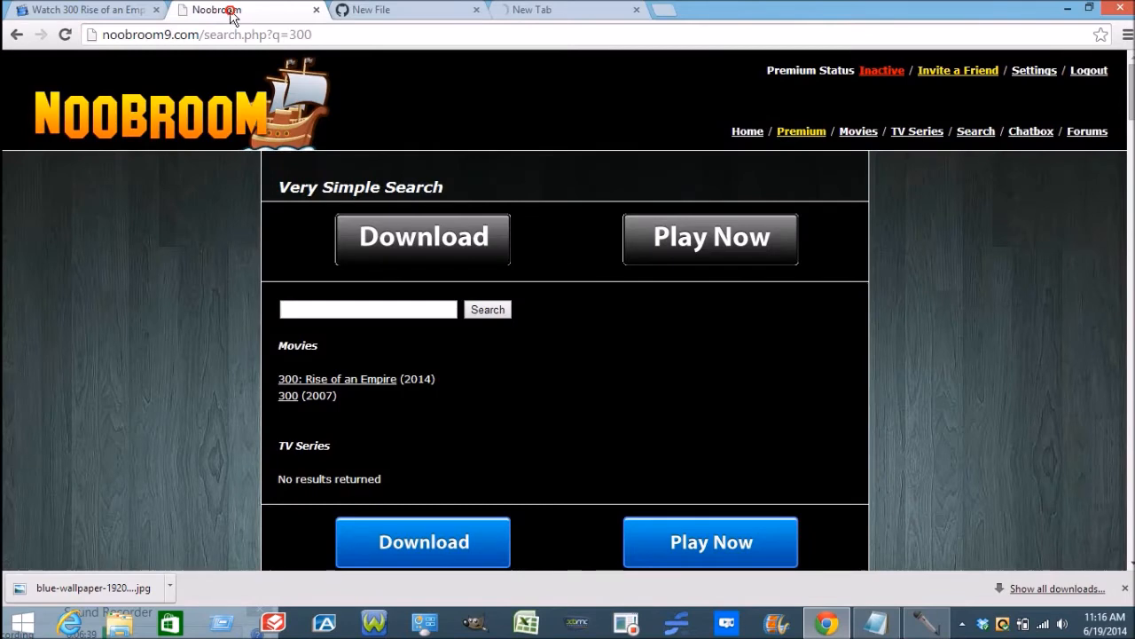
{"action": "left_click", "coordinate": [368, 381]}
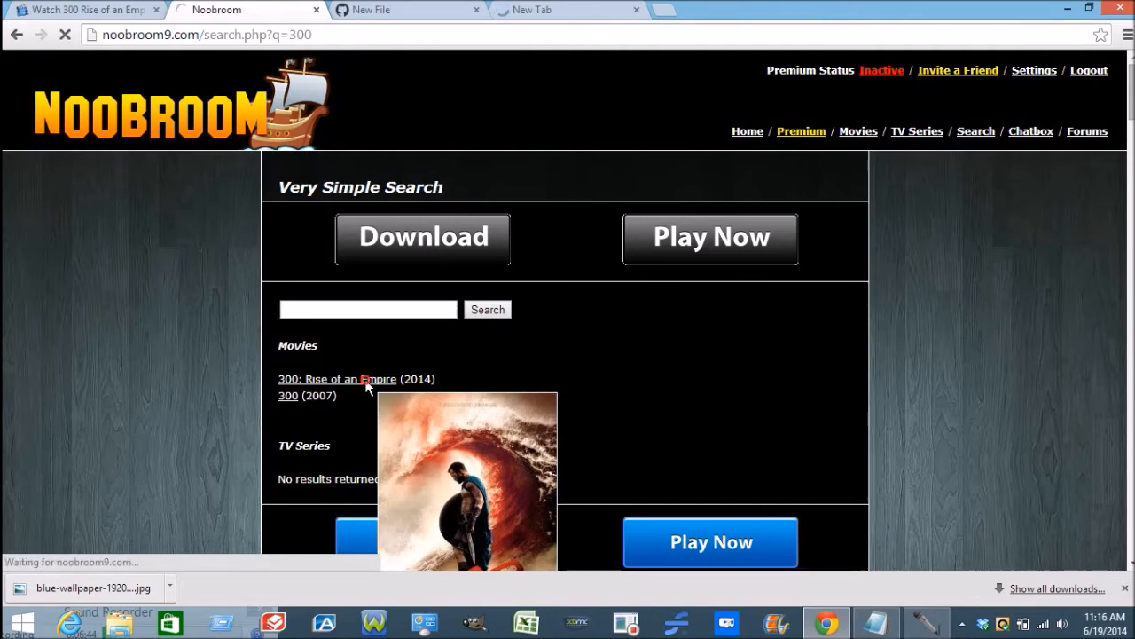
{"action": "left_click", "coordinate": [1091, 9]}
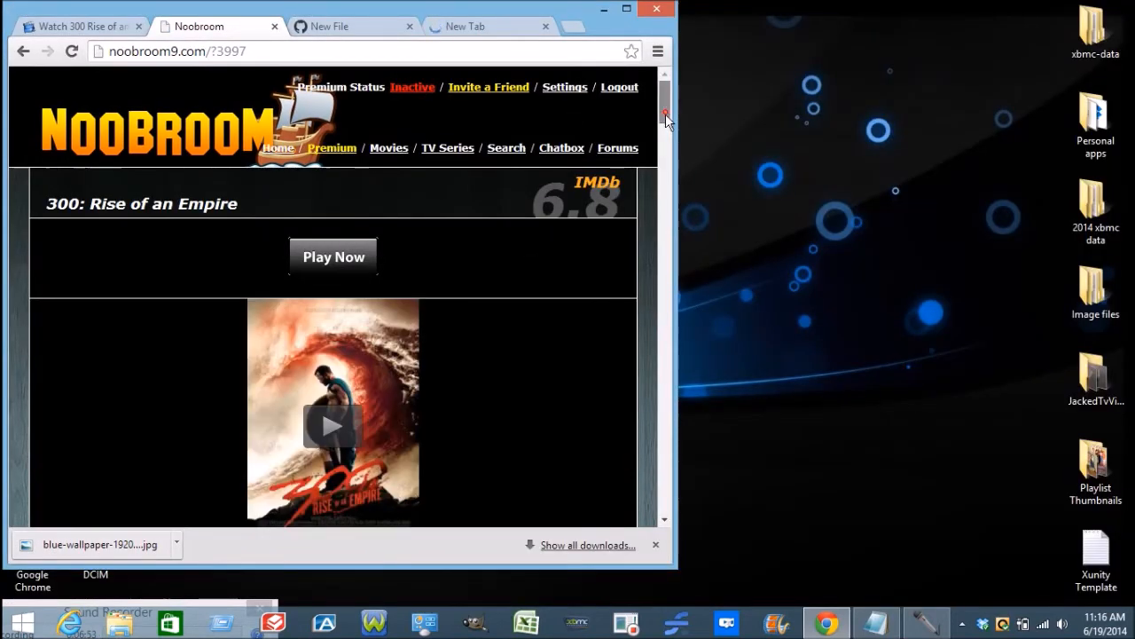
{"action": "scroll", "coordinate": [666, 117], "scroll_direction": "down", "scroll_amount": 1}
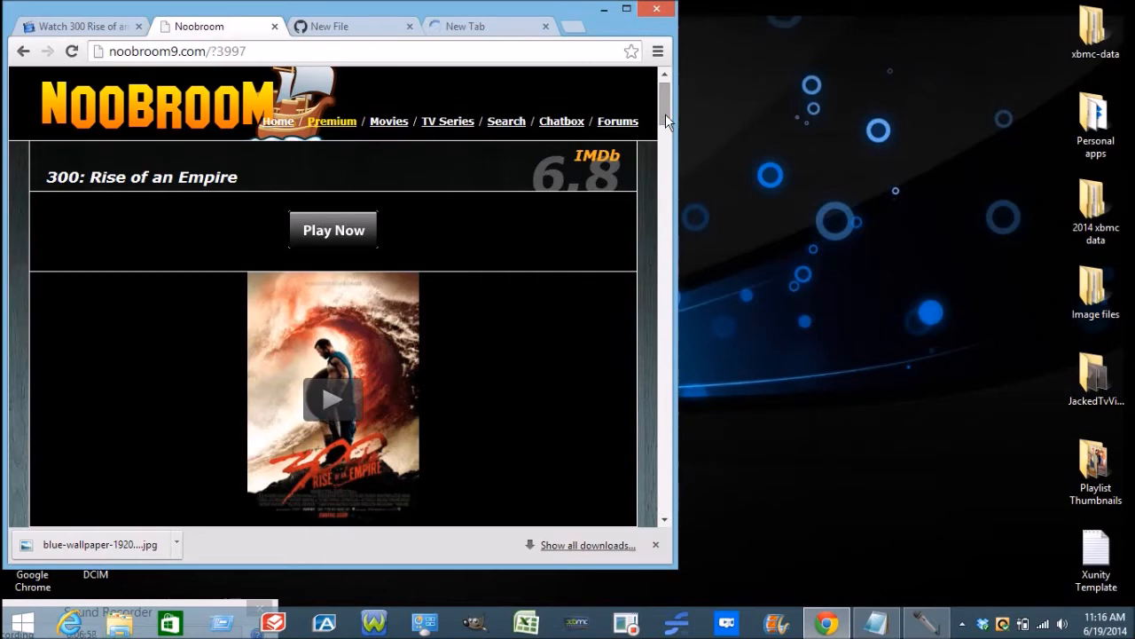
{"action": "key", "text": "ctrl+shift+i"}
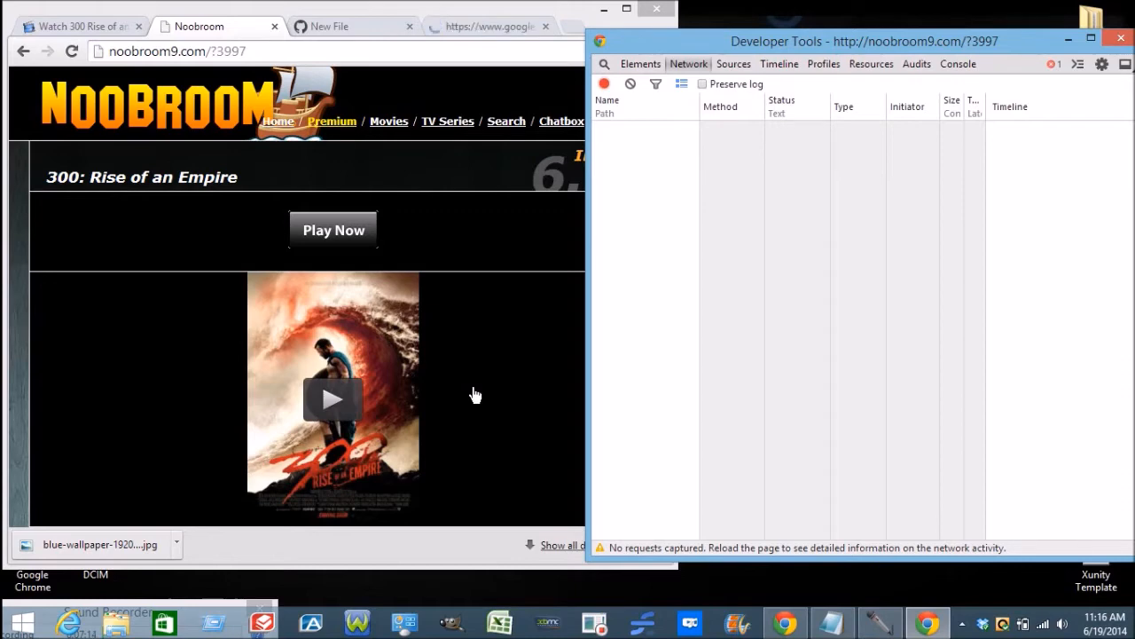
Step: Play the movie to capture its stream URL from the network requests, and pause the playback
{"action": "left_click", "coordinate": [332, 405]}
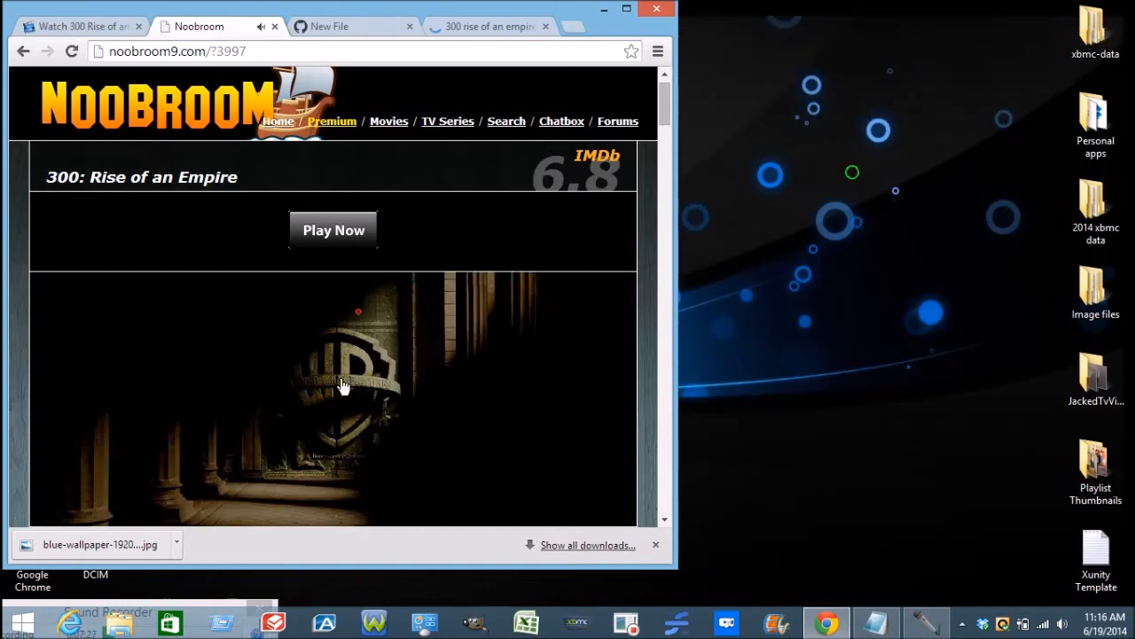
{"action": "mouse_move", "coordinate": [51, 507]}
{"action": "left_click", "coordinate": [51, 507]}
Step: Return to the 2014Movies file in a maximized window and paste the stream URL with its auth token between the first item's link tags
{"action": "left_click", "coordinate": [337, 26]}
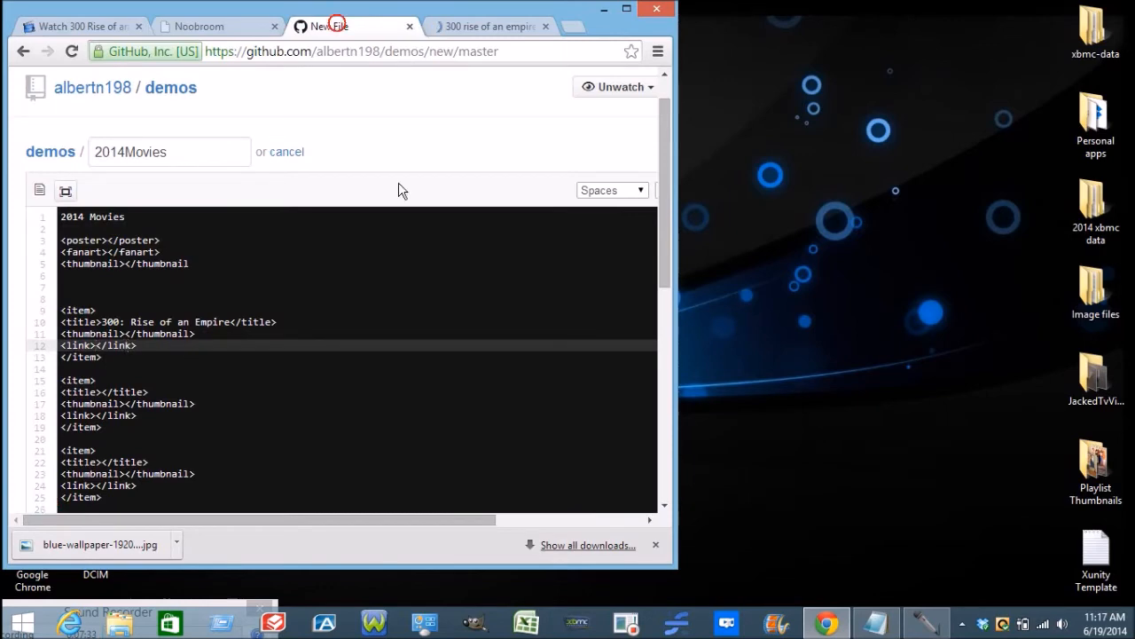
{"action": "left_click", "coordinate": [627, 8]}
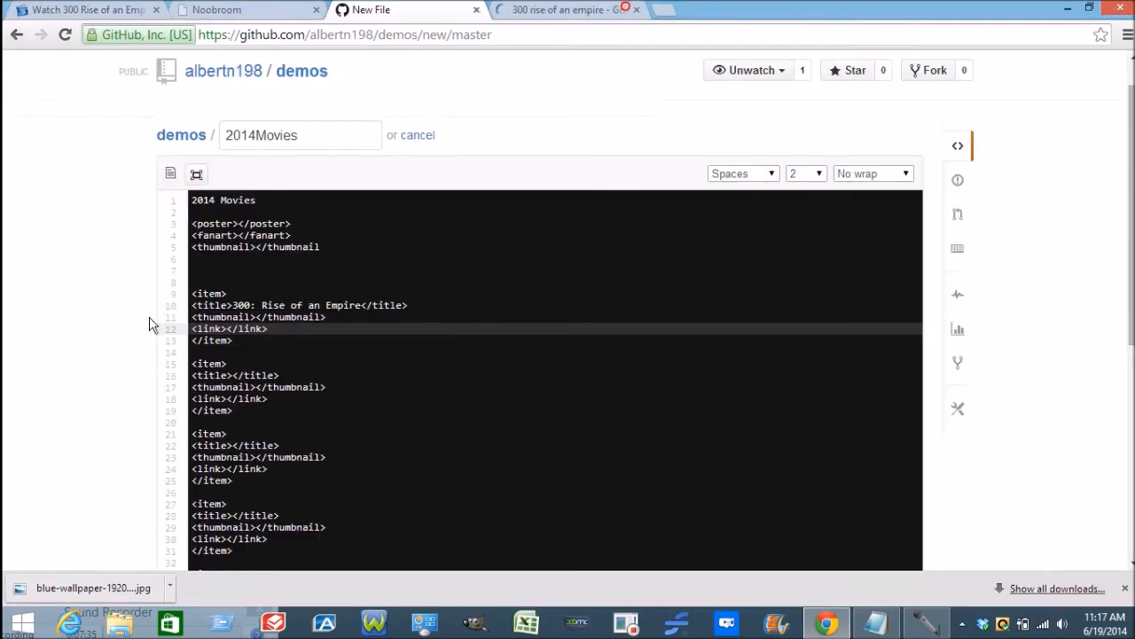
{"action": "right_click", "coordinate": [226, 328]}
{"action": "left_click", "coordinate": [266, 426]}
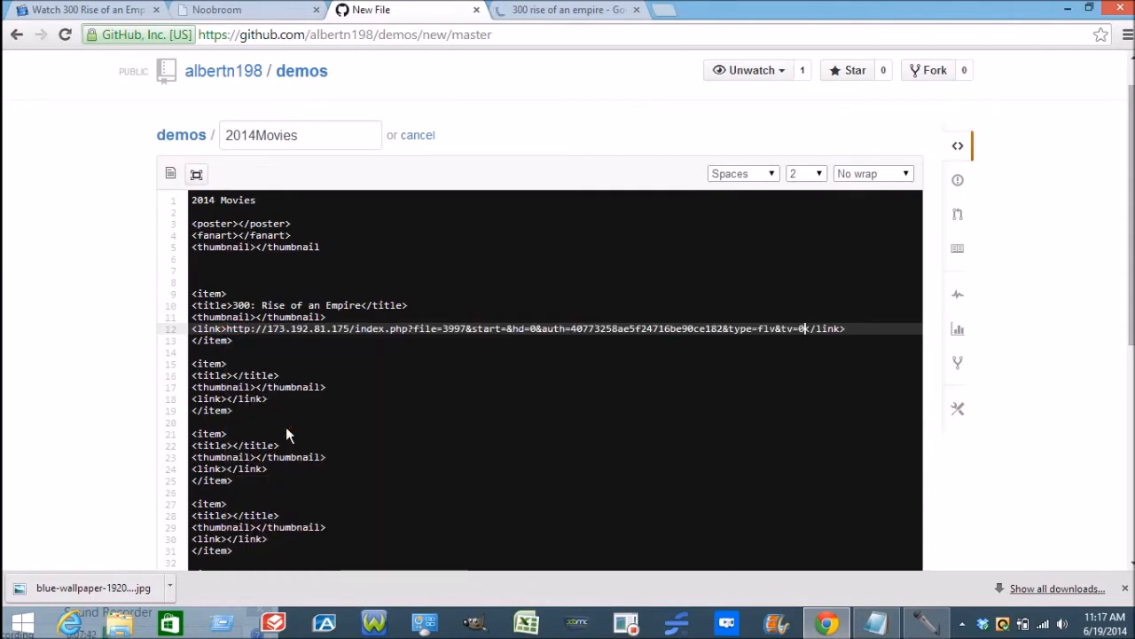
Step: Open the Version 1 promptfile.com link from the PrimeWire page for 300 Rise of an Empire and copy the address of the PromptFile page
{"action": "left_click", "coordinate": [226, 399]}
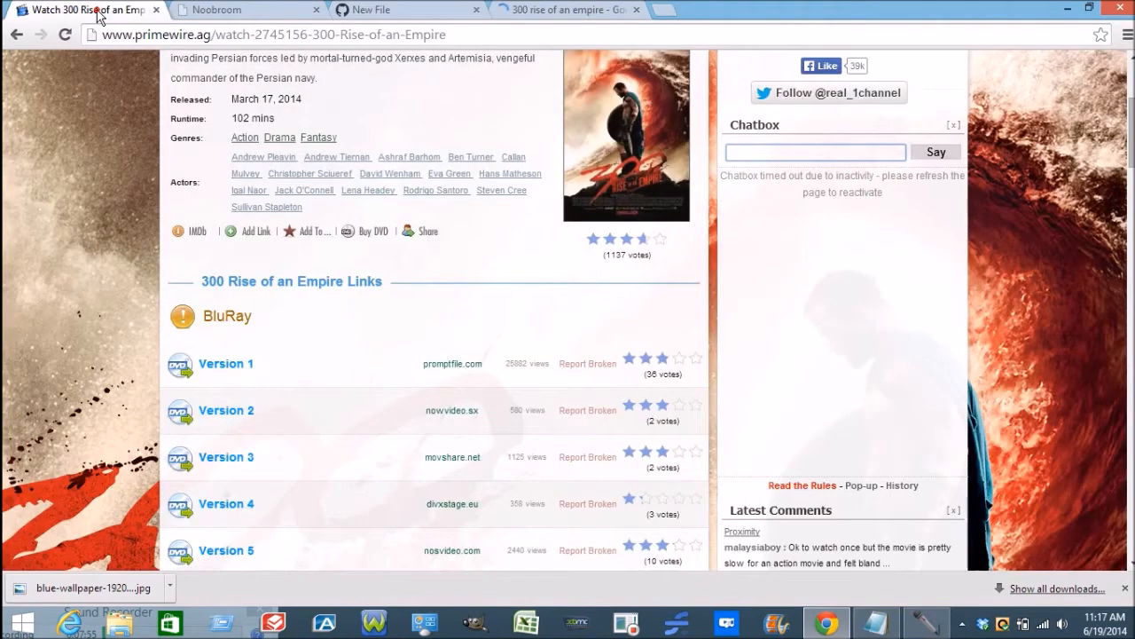
{"action": "left_click", "coordinate": [99, 18]}
{"action": "left_click", "coordinate": [227, 366]}
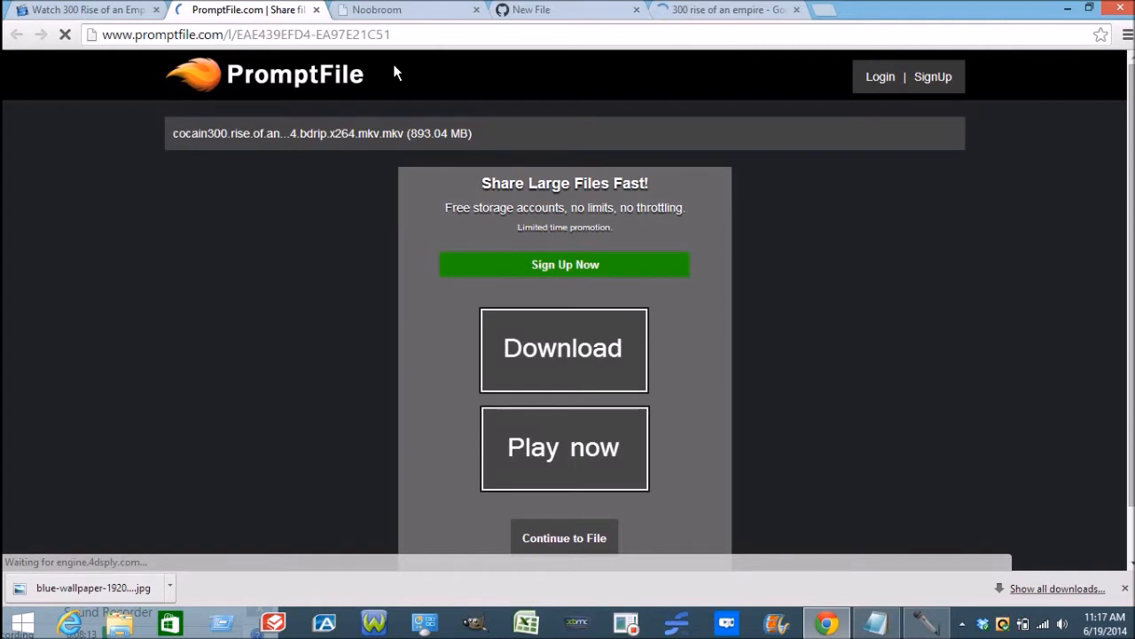
{"action": "left_click", "coordinate": [343, 32]}
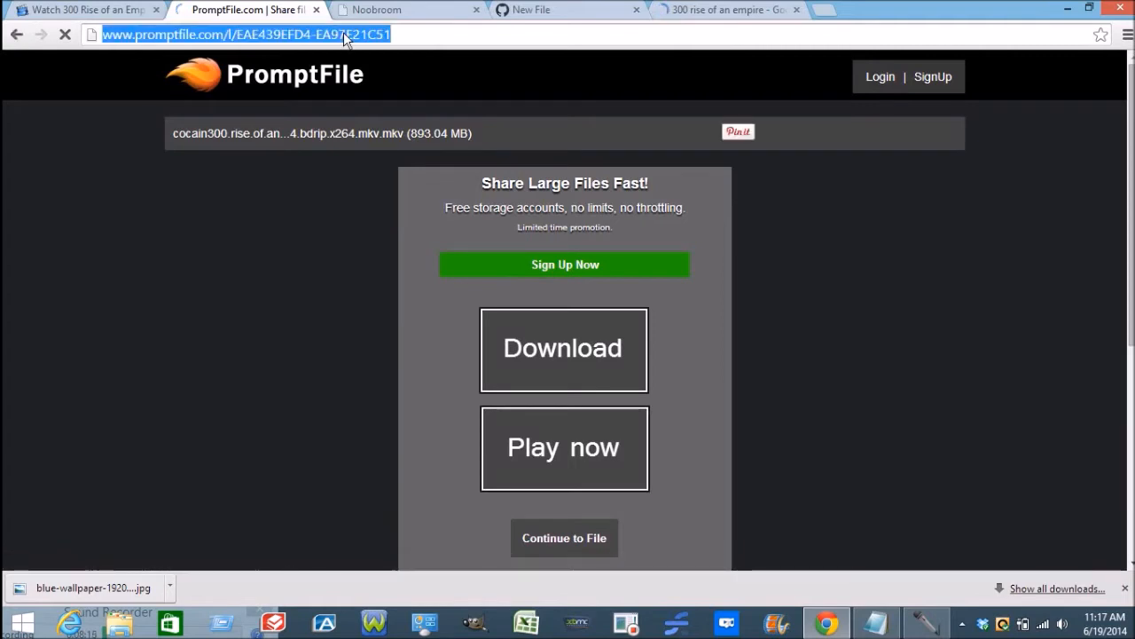
{"action": "left_click", "coordinate": [343, 32]}
{"action": "left_click", "coordinate": [395, 36]}
{"action": "left_click_drag", "start_coordinate": [395, 36], "coordinate": [107, 35]}
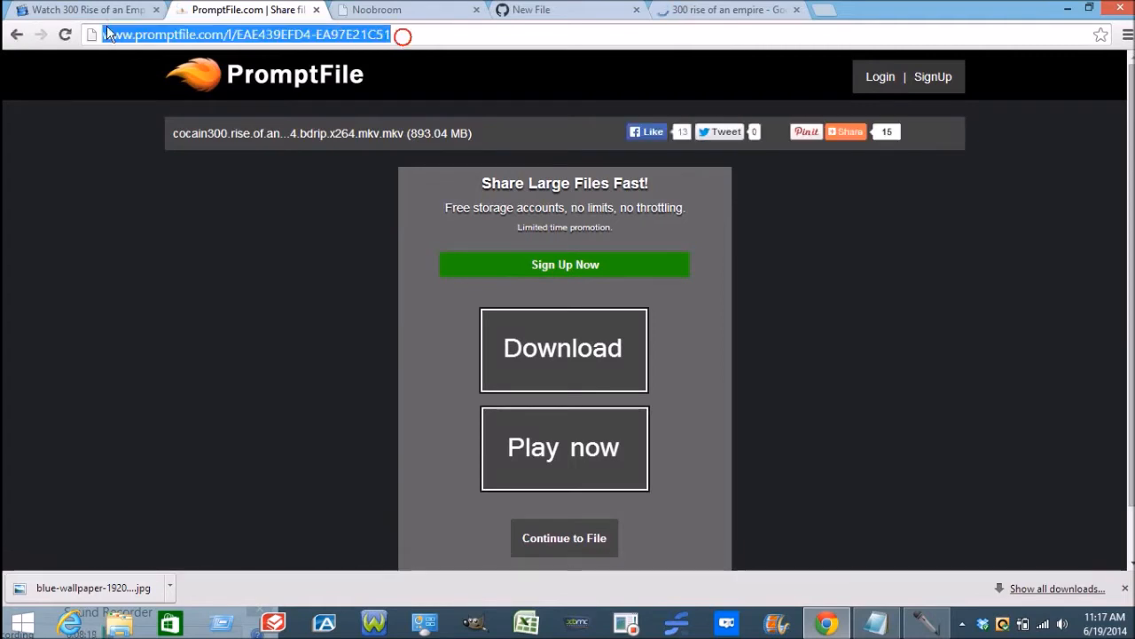
{"action": "right_click", "coordinate": [135, 43]}
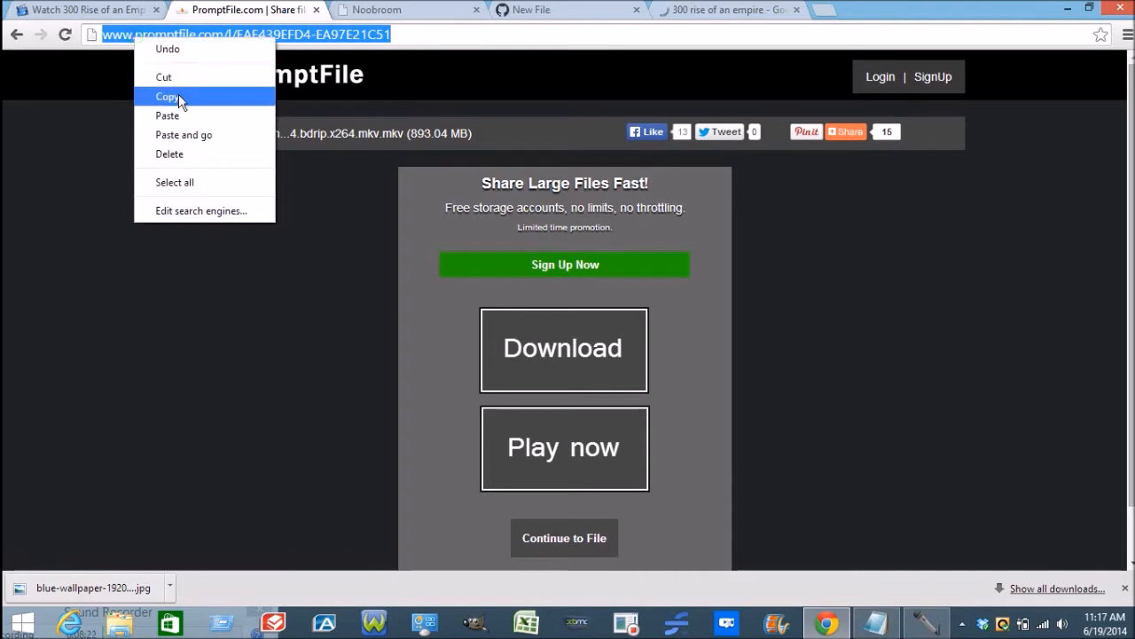
{"action": "left_click", "coordinate": [178, 94]}
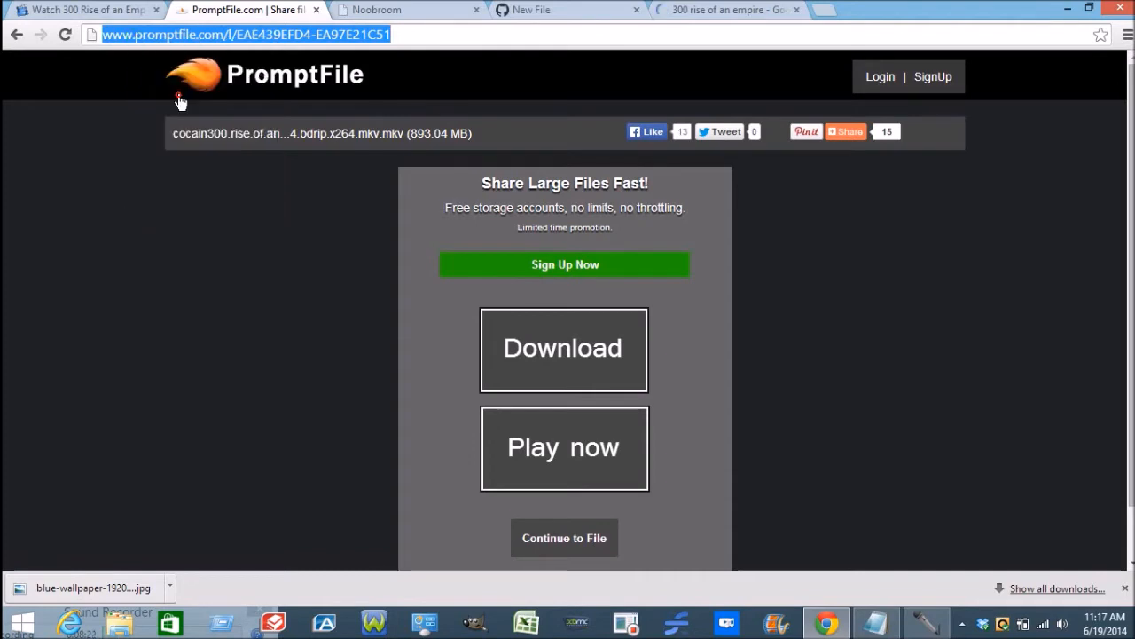
Step: Paste the PromptFile address between the link tags of the second item in the 2014Movies file
{"action": "left_click", "coordinate": [530, 11]}
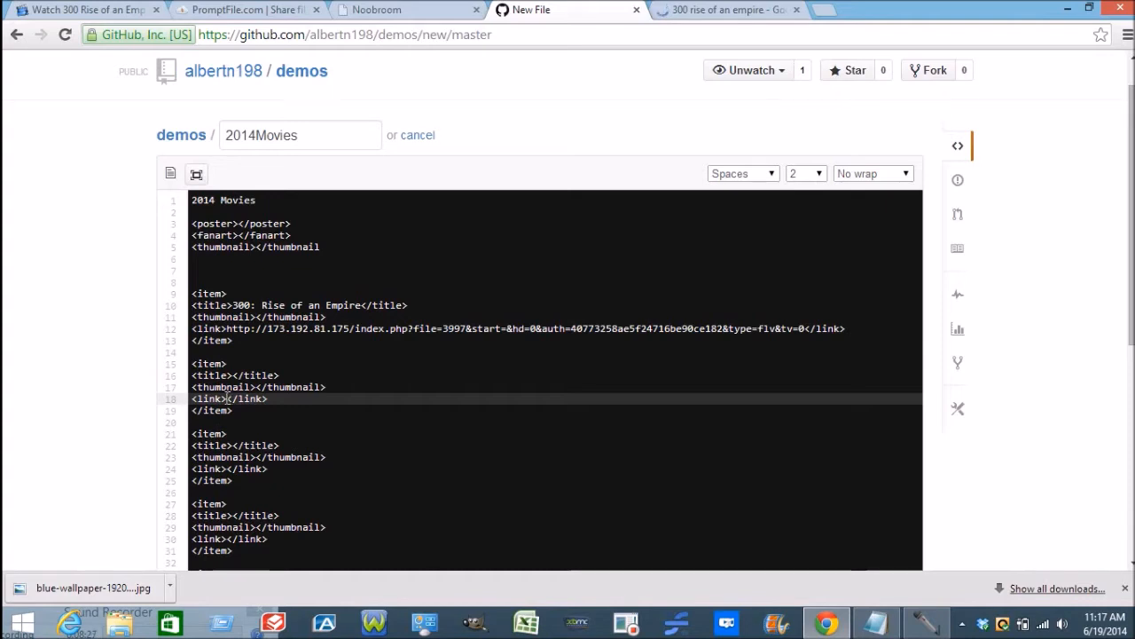
{"action": "right_click", "coordinate": [228, 398]}
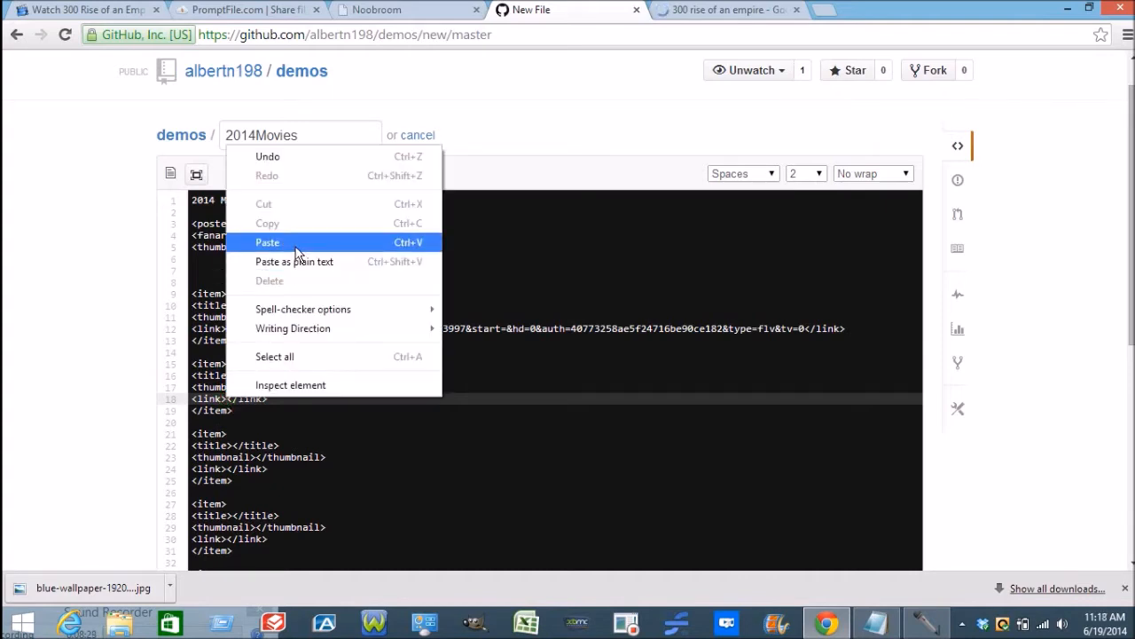
{"action": "left_click", "coordinate": [296, 242]}
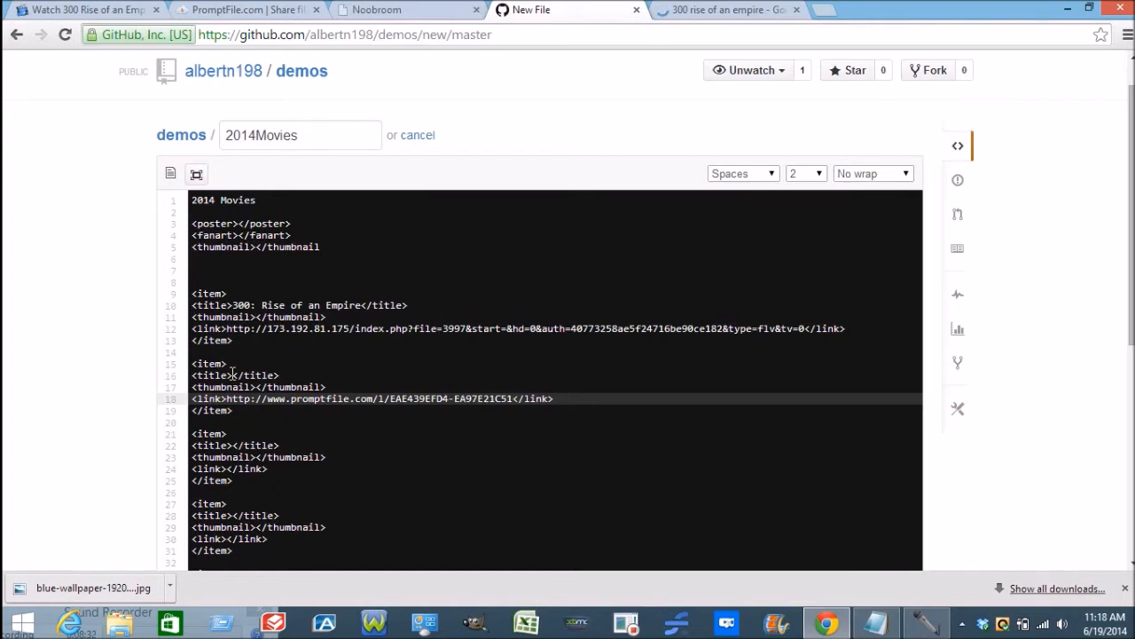
Step: Enter 300: Rise of an Empire between the title tags of the second item
{"action": "left_click", "coordinate": [233, 375]}
{"action": "type", "text": "300: Rise "}
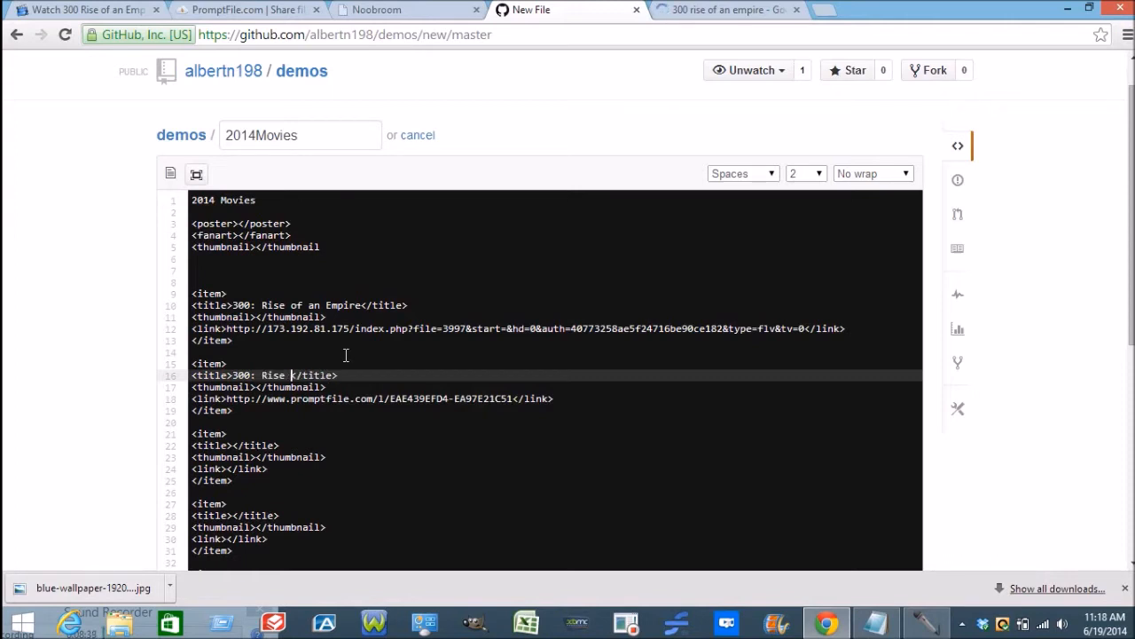
{"action": "type", "text": "of an Empire"}
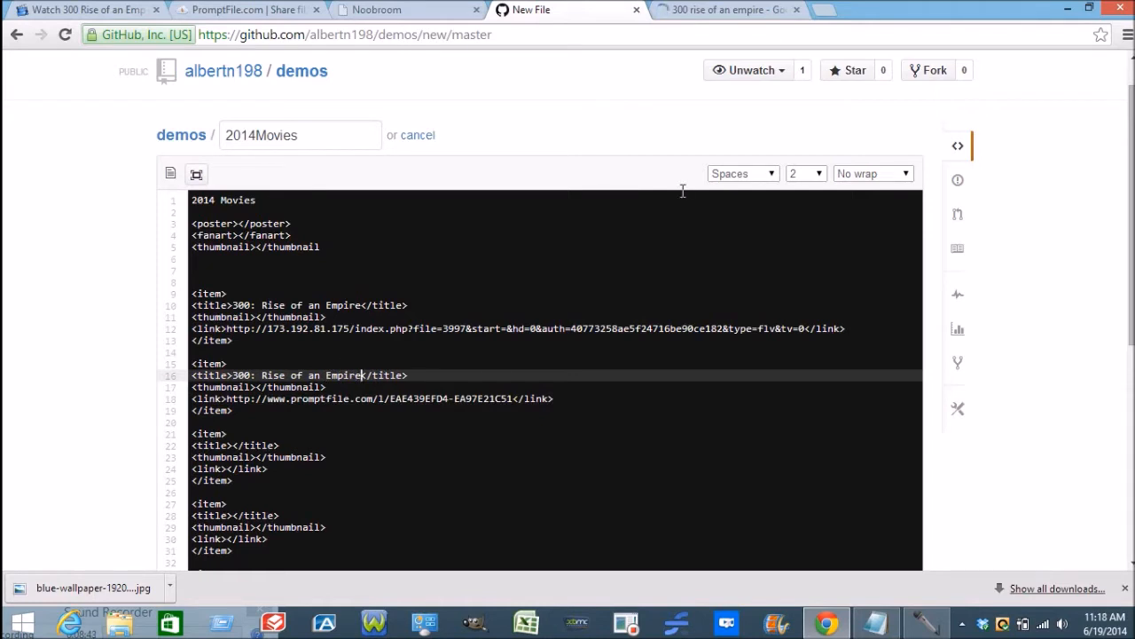
Step: Search Google Images for 300 rise of an empire and copy the image URL of the first poster
{"action": "left_click", "coordinate": [710, 18]}
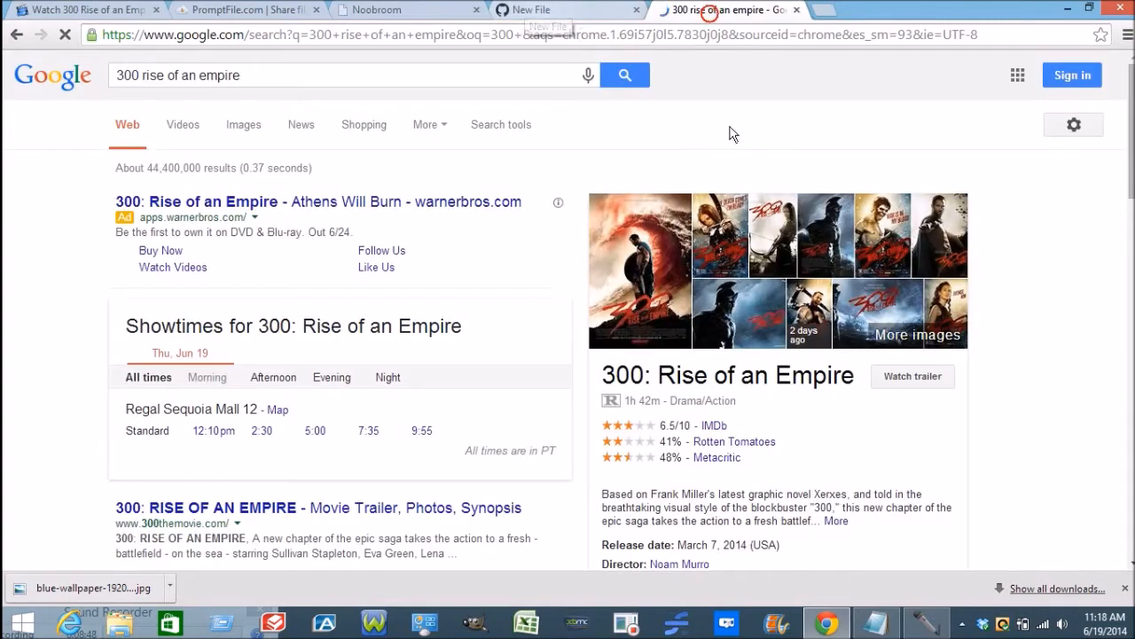
{"action": "left_click", "coordinate": [244, 126]}
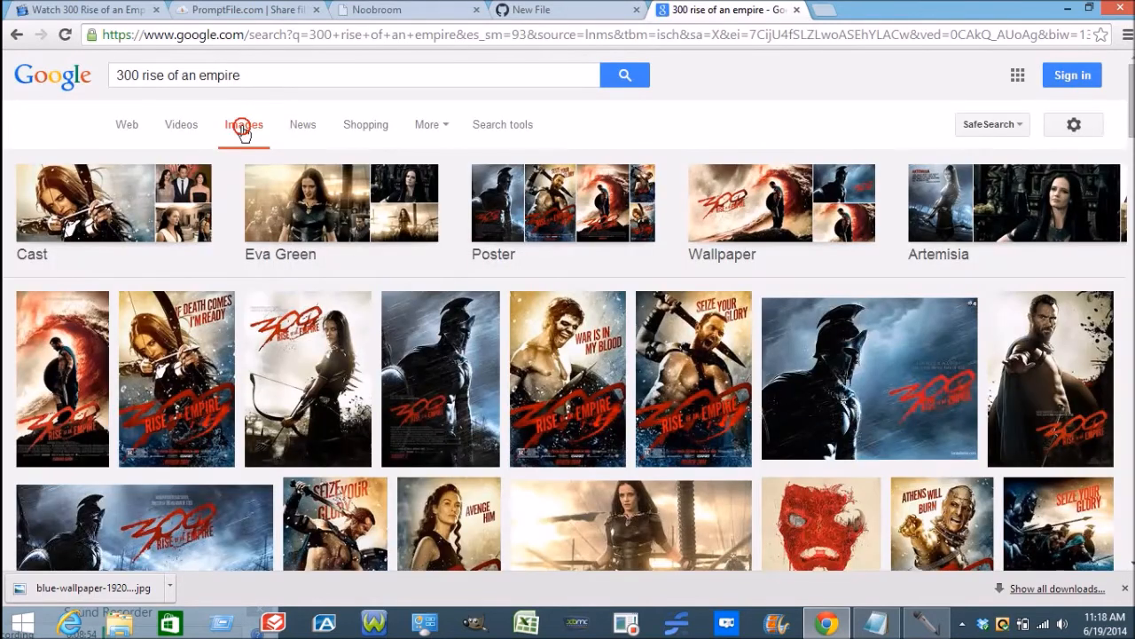
{"action": "left_click", "coordinate": [62, 382]}
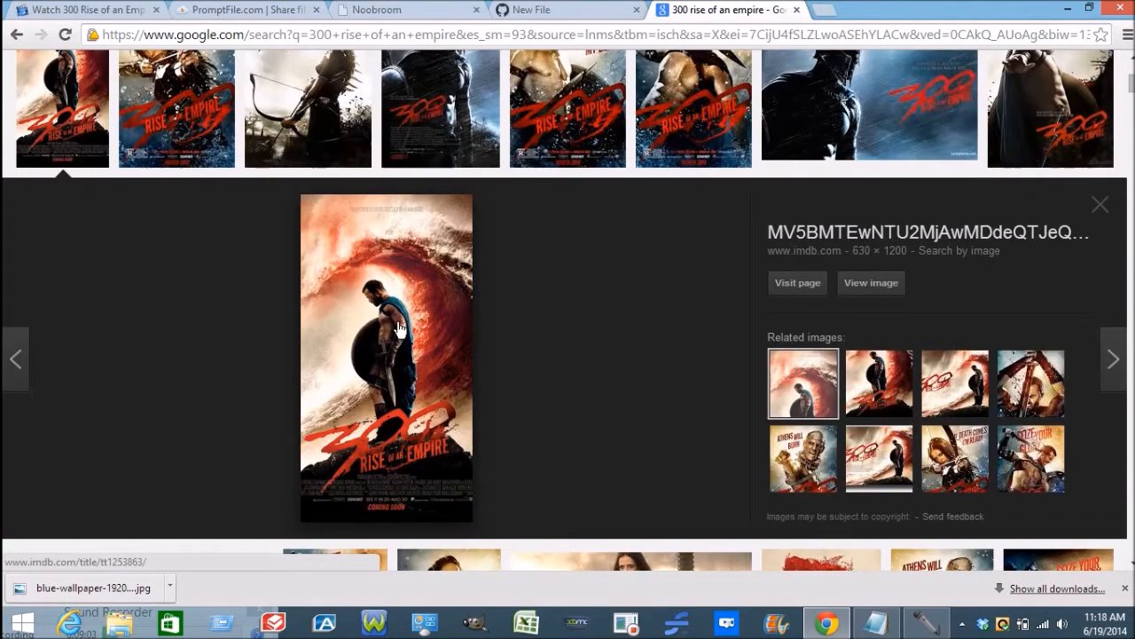
{"action": "right_click", "coordinate": [399, 328]}
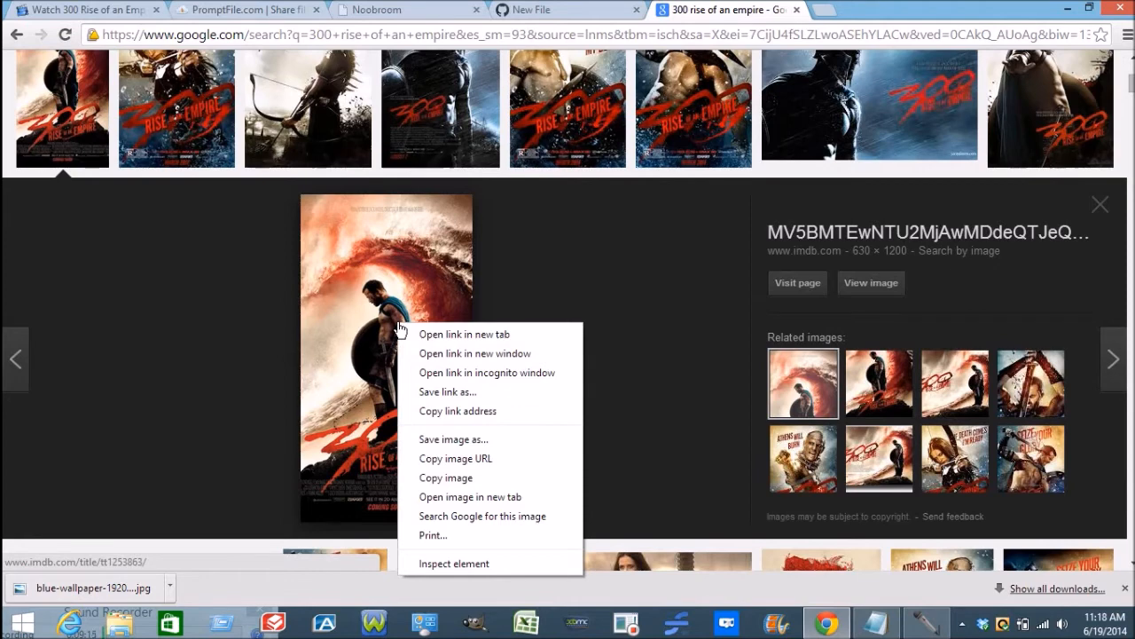
{"action": "left_click", "coordinate": [466, 460]}
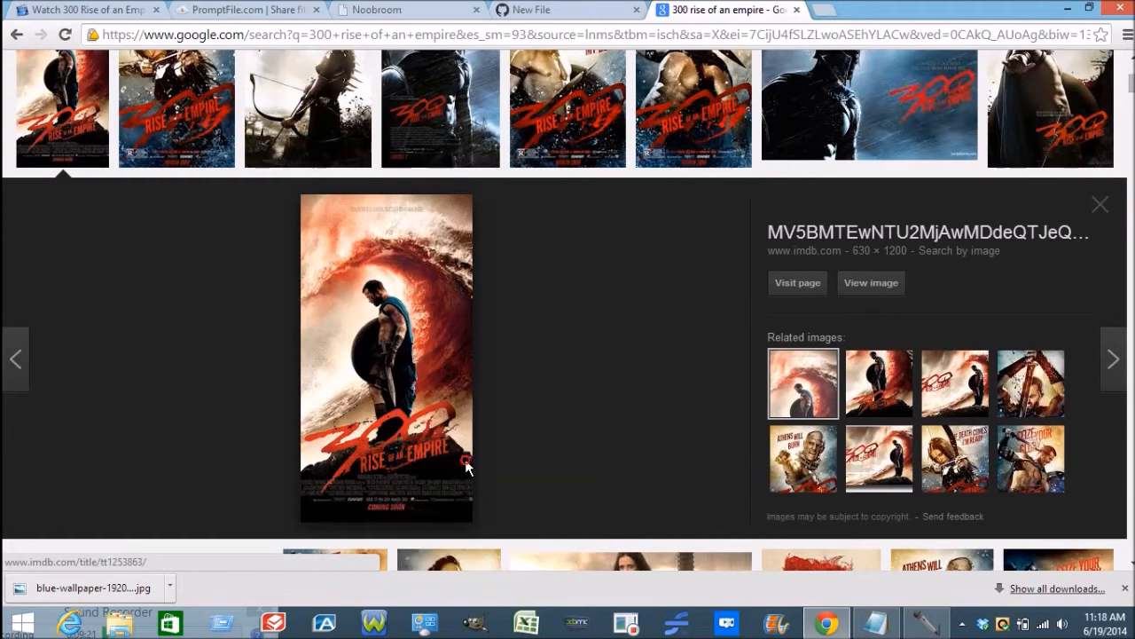
Step: Paste the poster's image URL between the thumbnail tags of the second item in the 2014Movies file
{"action": "left_click", "coordinate": [535, 11]}
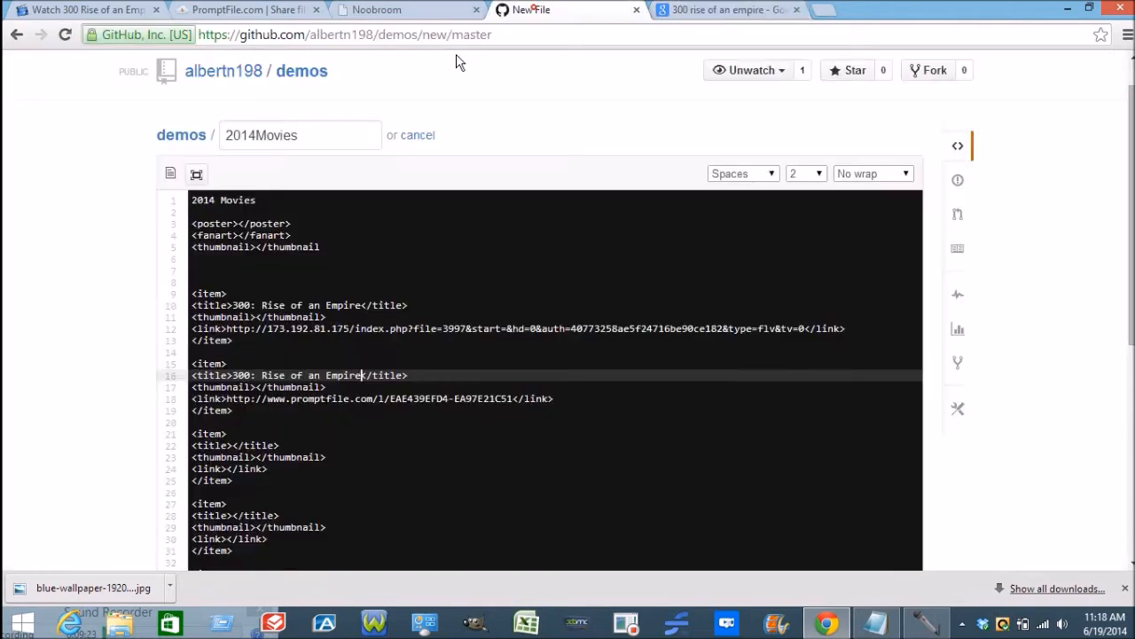
{"action": "left_click", "coordinate": [256, 386]}
{"action": "right_click", "coordinate": [257, 387]}
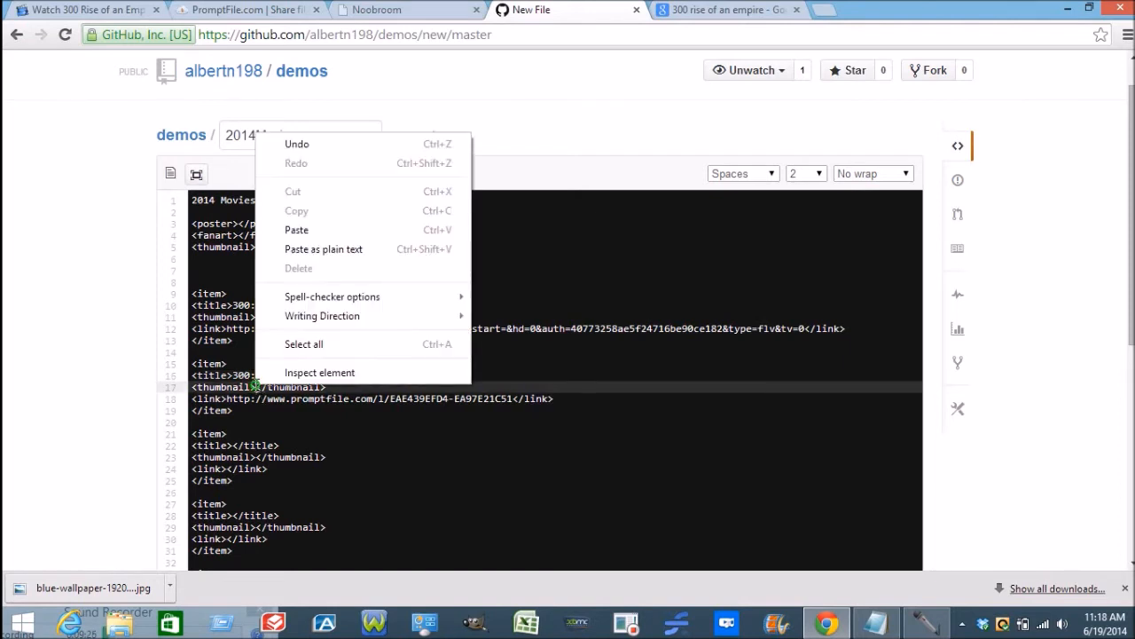
{"action": "left_click", "coordinate": [323, 232]}
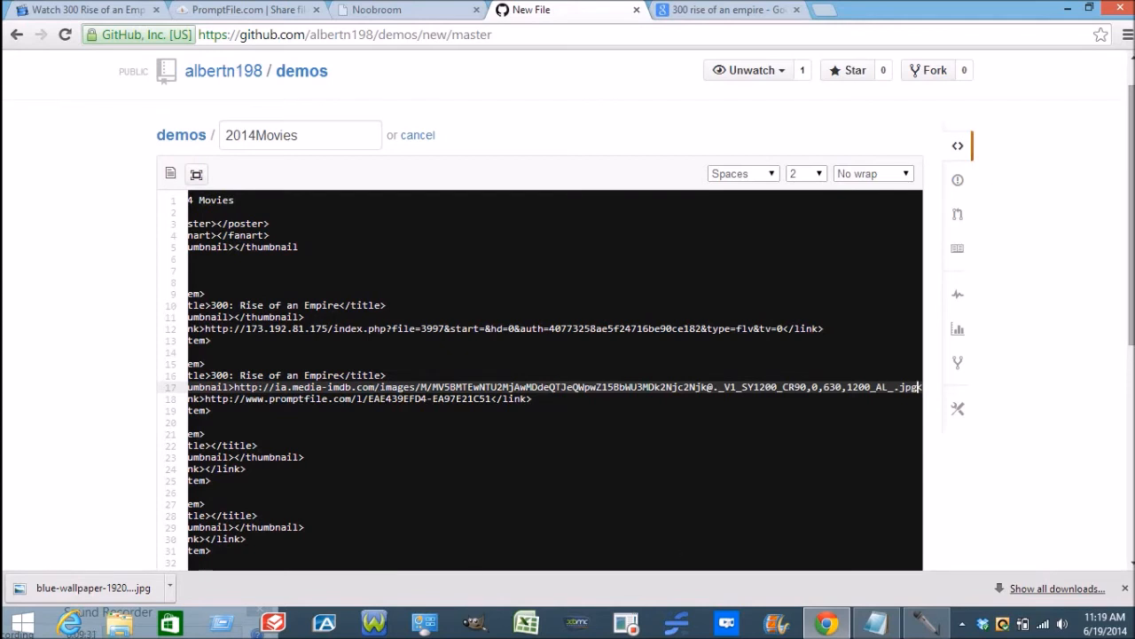
Step: Paste the same poster image URL between the thumbnail tags of the first item
{"action": "scroll", "coordinate": [354, 469], "scroll_direction": "down", "scroll_amount": 1}
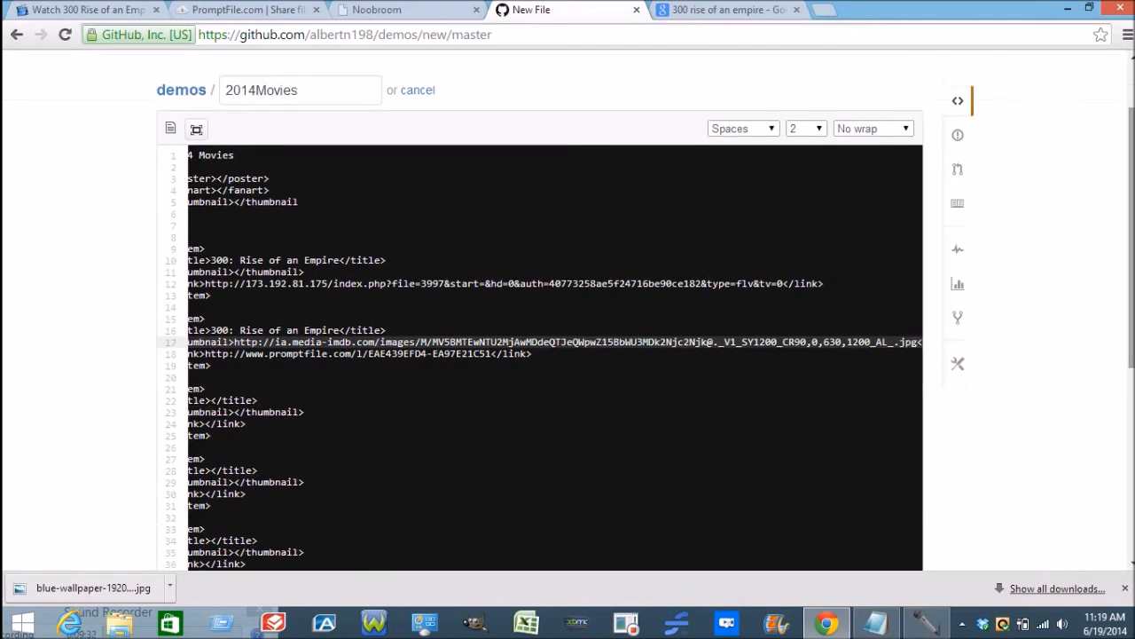
{"action": "left_click", "coordinate": [235, 272]}
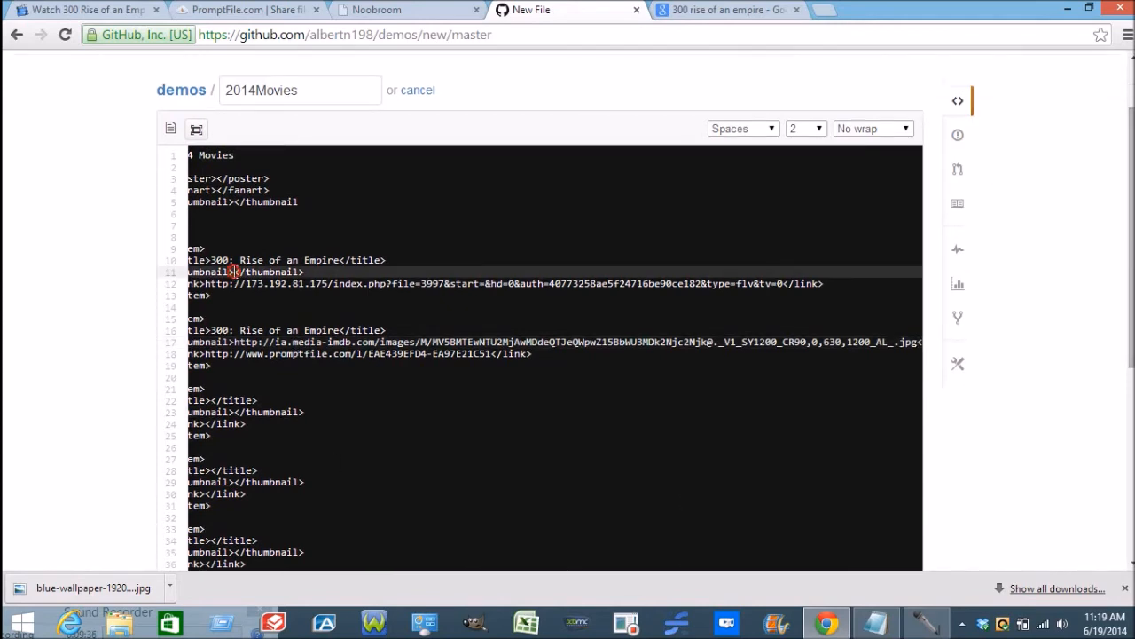
{"action": "right_click", "coordinate": [234, 272]}
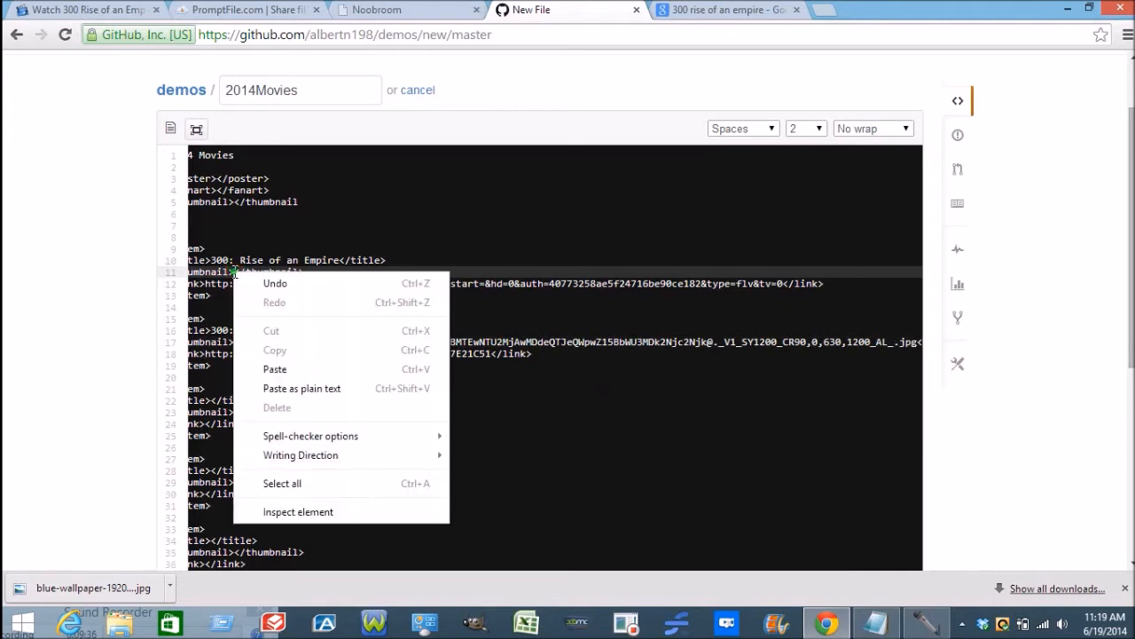
{"action": "left_click", "coordinate": [278, 369]}
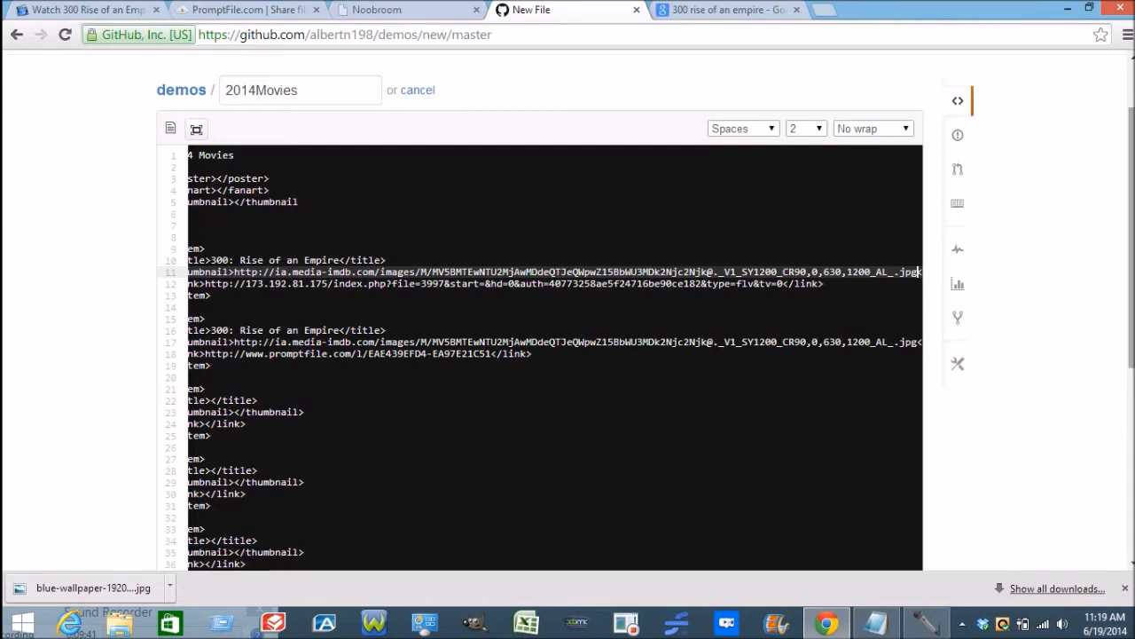
Step: Commit the new 2014Movies file to the demos repository with the default commit message
{"action": "scroll", "coordinate": [1131, 208], "scroll_direction": "down", "scroll_amount": 3}
{"action": "left_click_drag", "start_coordinate": [820, 347], "coordinate": [735, 349]}
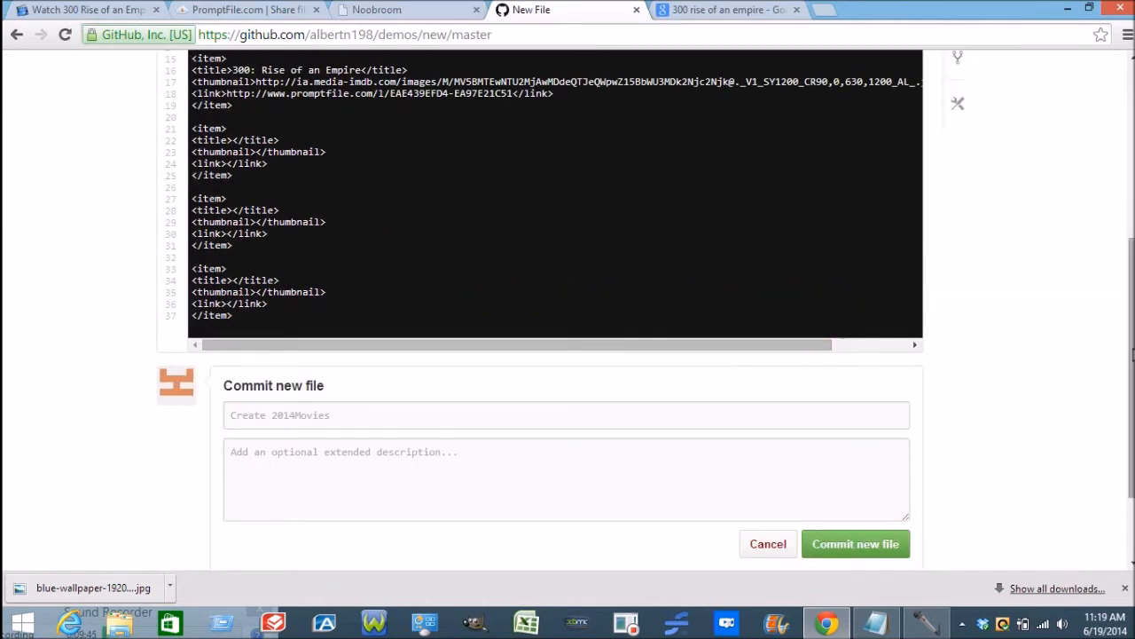
{"action": "scroll", "coordinate": [1132, 353], "scroll_direction": "up", "scroll_amount": 2}
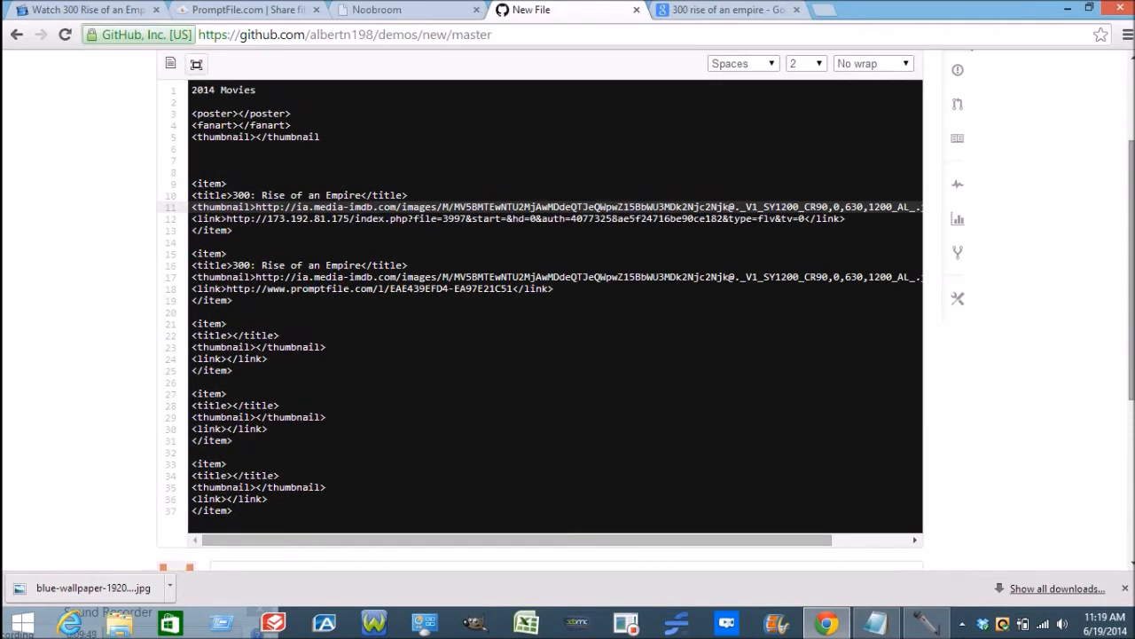
{"action": "scroll", "coordinate": [1115, 346], "scroll_direction": "down", "scroll_amount": 2}
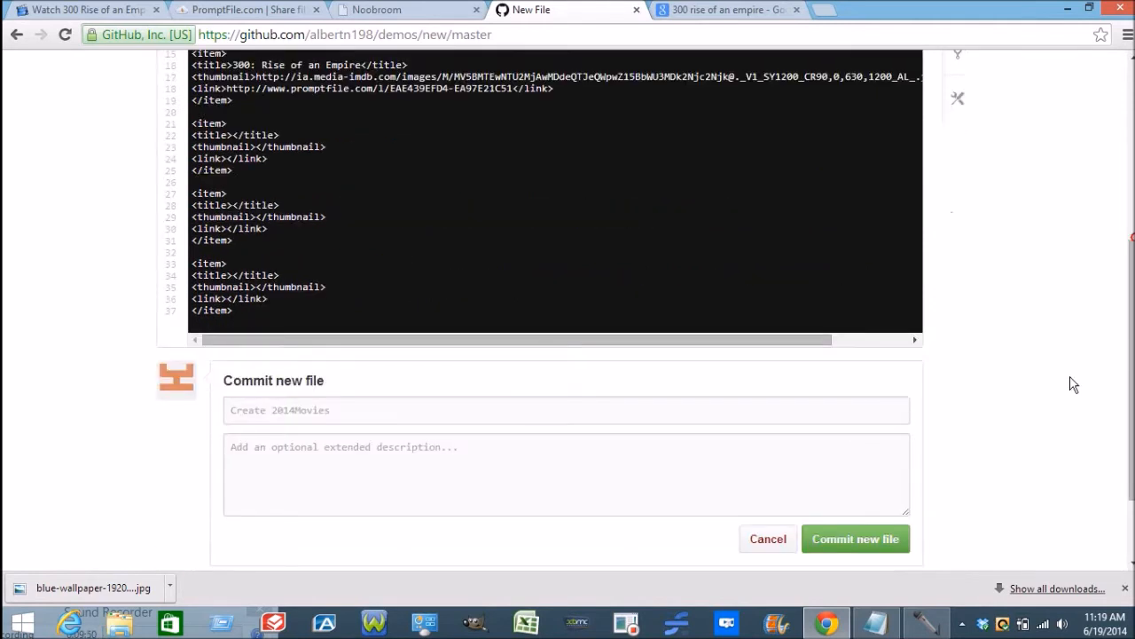
{"action": "left_click", "coordinate": [858, 542]}
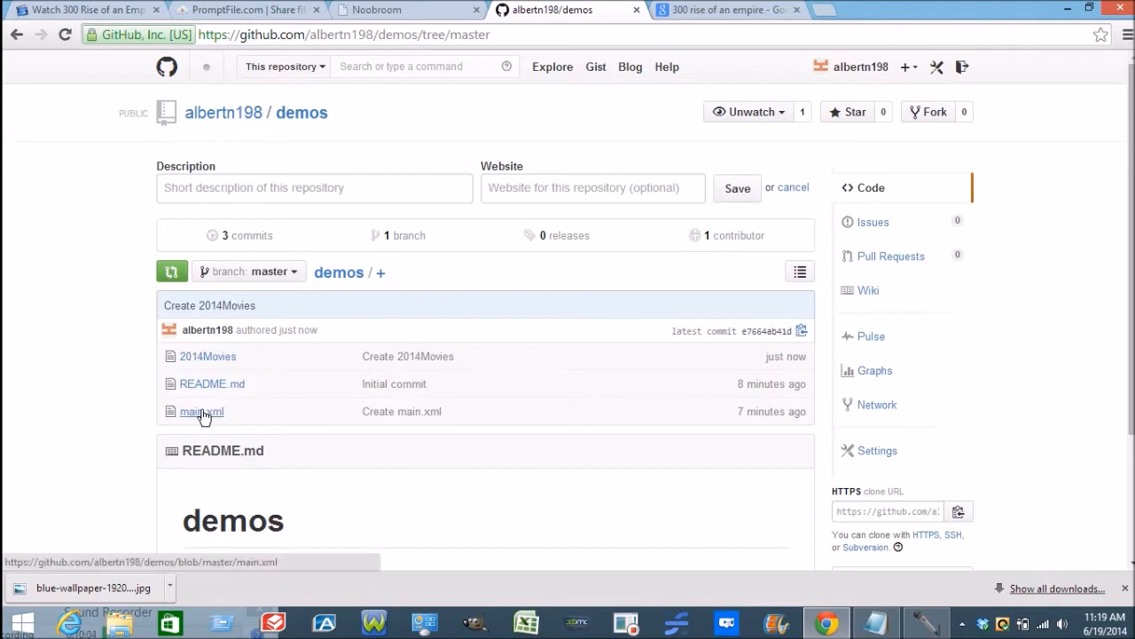
Step: Open the raw version of the 2014Movies file and copy its web address
{"action": "left_click", "coordinate": [209, 358]}
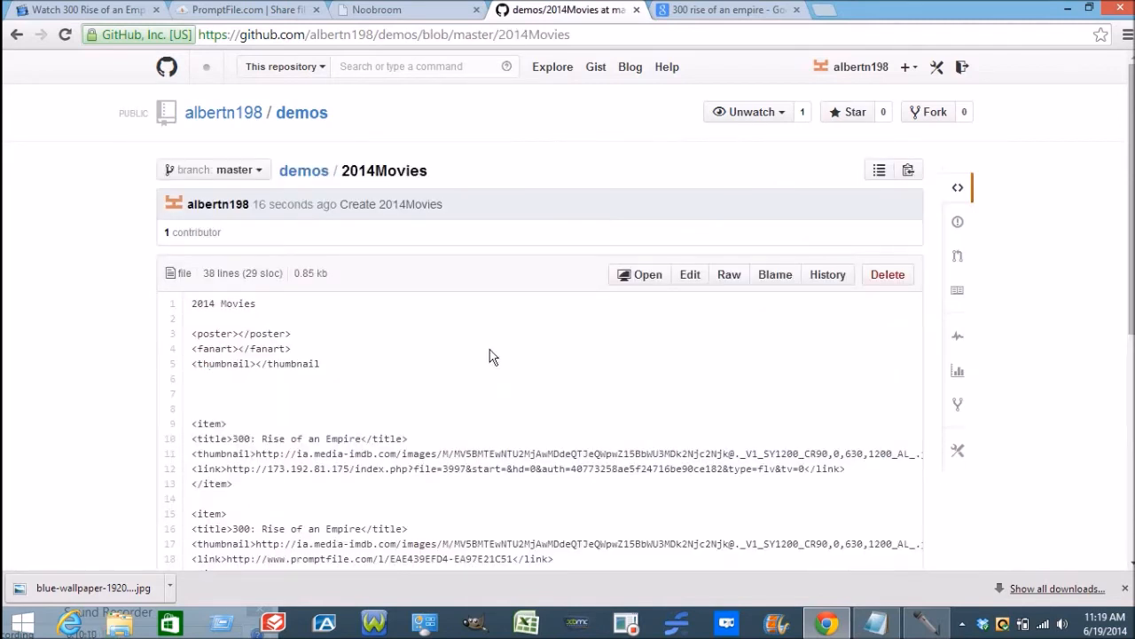
{"action": "left_click", "coordinate": [728, 275]}
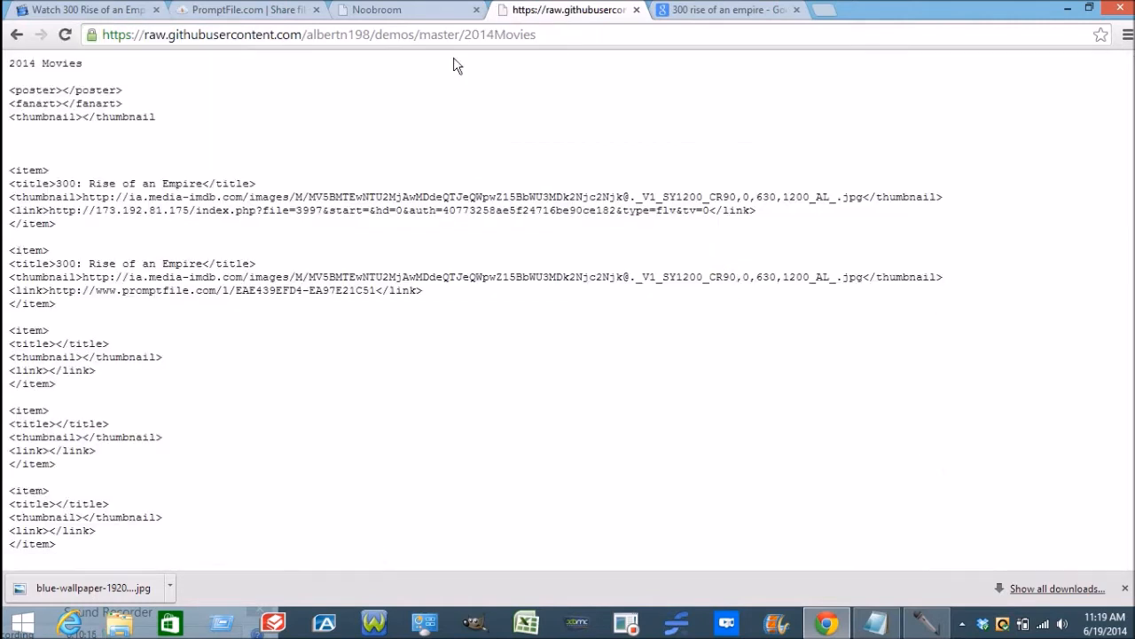
{"action": "left_click", "coordinate": [501, 33]}
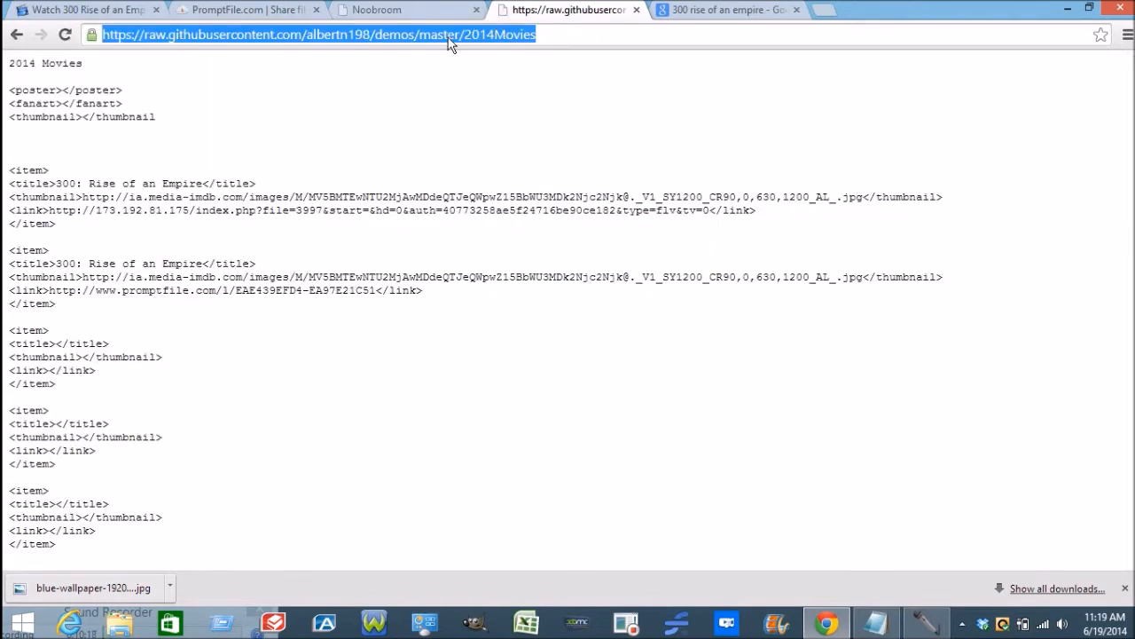
{"action": "right_click", "coordinate": [449, 40]}
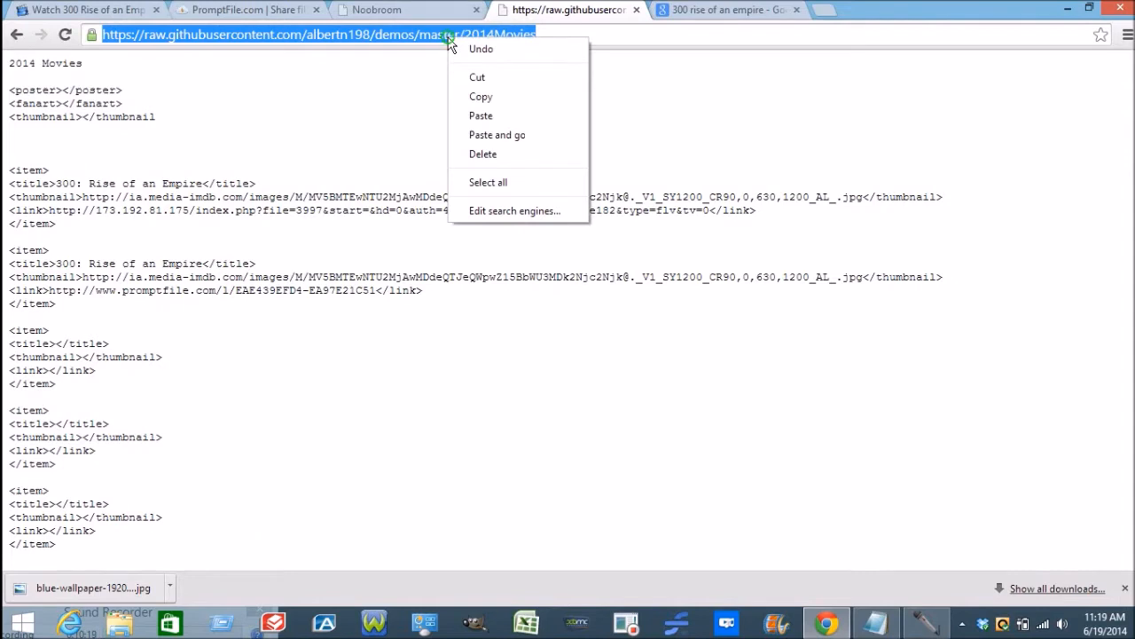
{"action": "left_click", "coordinate": [502, 98]}
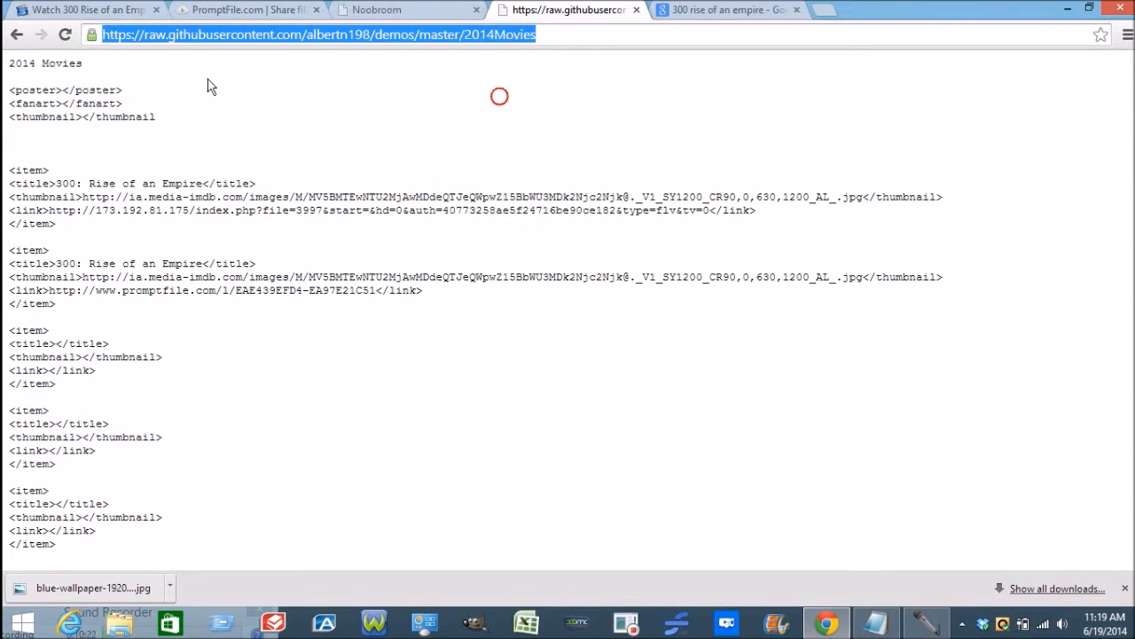
Step: Return to the demos repository, open main.xml for editing and add blank lines below its thumbnail line
{"action": "left_click", "coordinate": [16, 38]}
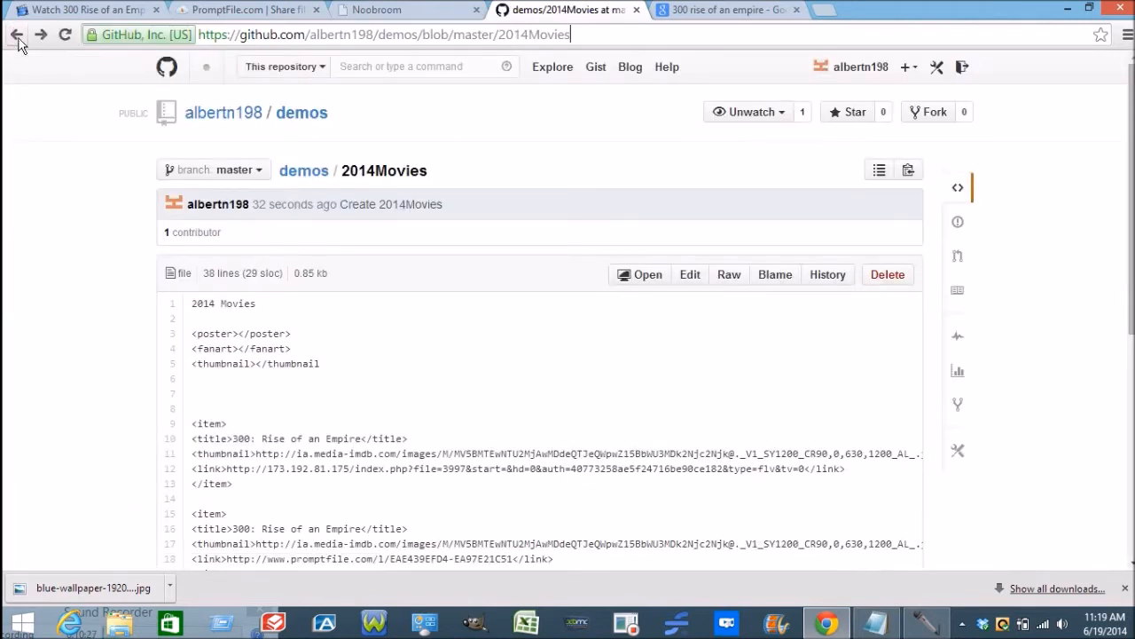
{"action": "left_click", "coordinate": [17, 39]}
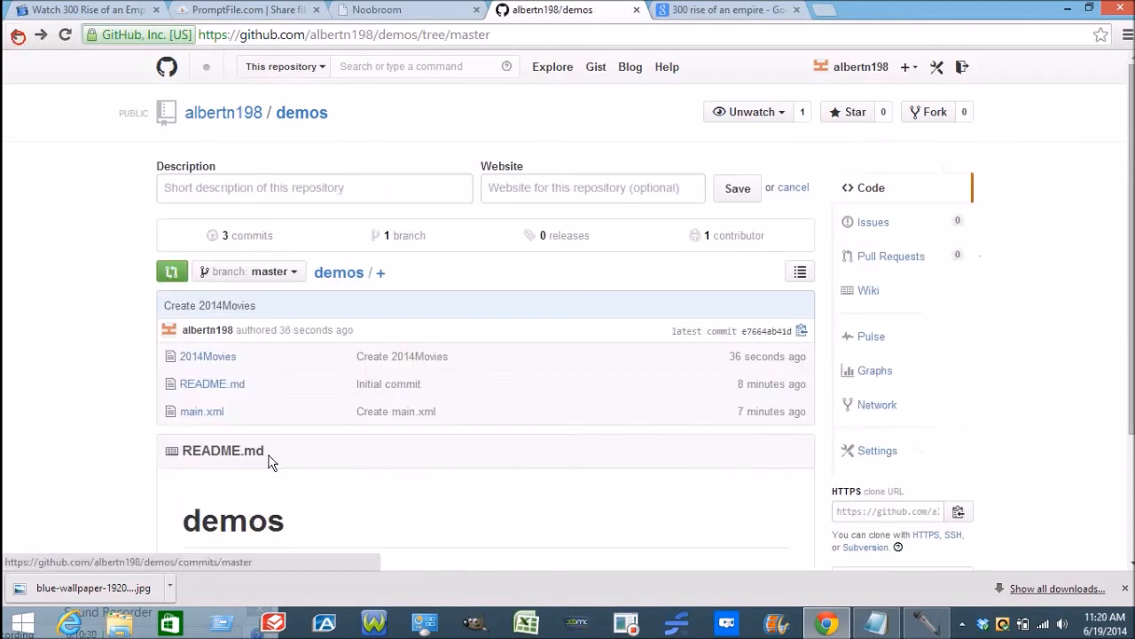
{"action": "left_click", "coordinate": [202, 412]}
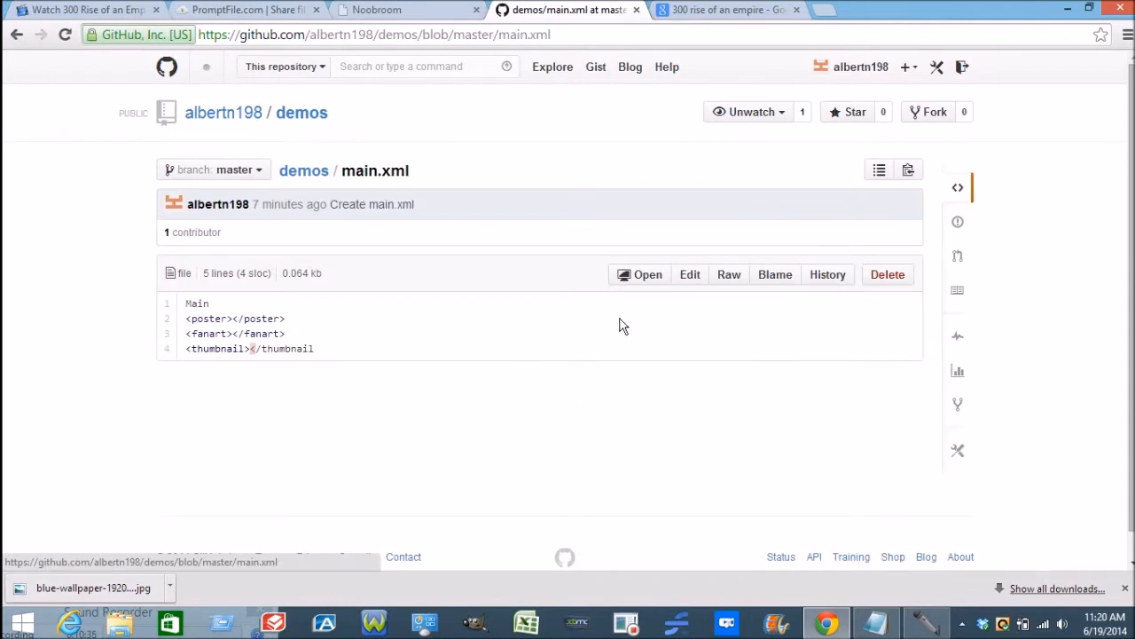
{"action": "left_click", "coordinate": [690, 277]}
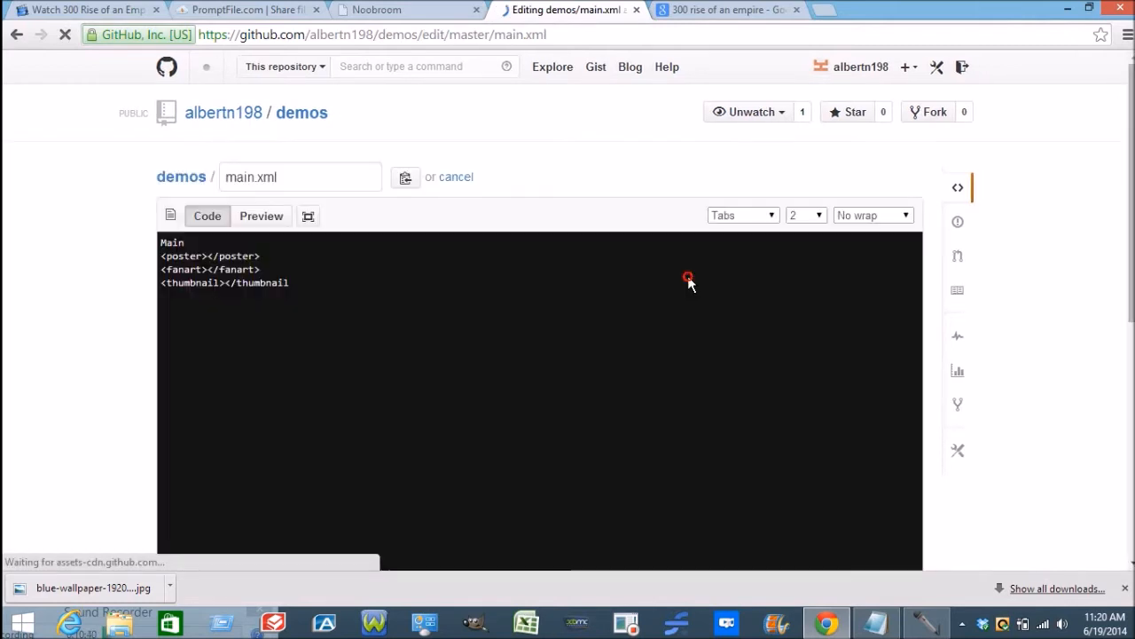
{"action": "left_click", "coordinate": [338, 290]}
{"action": "key", "text": "Return"}
{"action": "key", "text": "Return"}
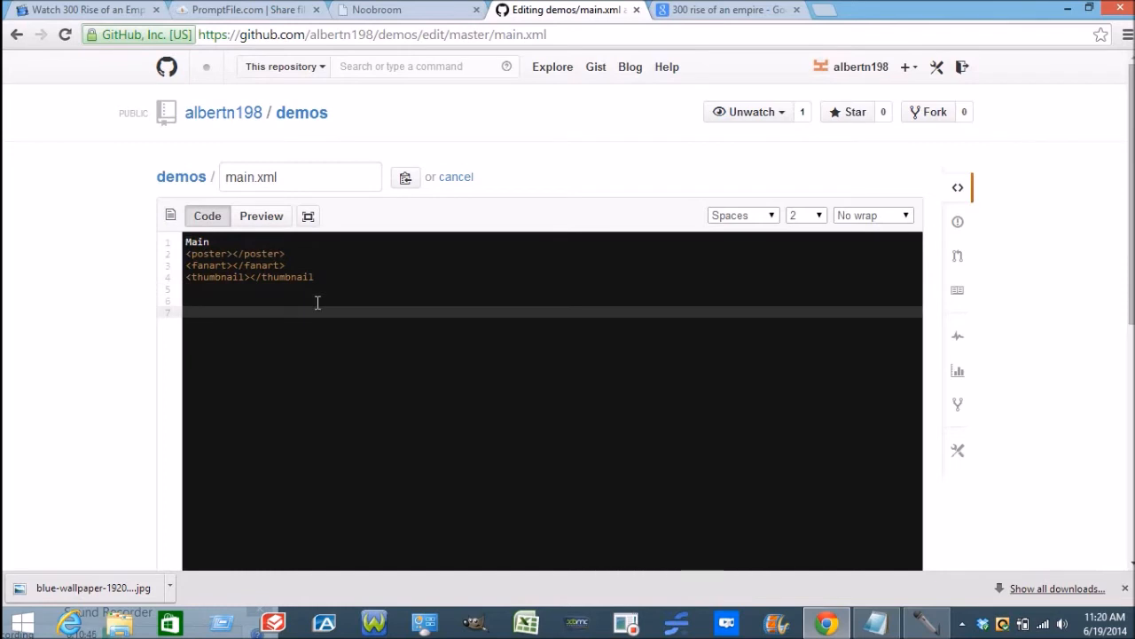
{"action": "type", "text": "<name>"}
{"action": "key", "text": "BackSpace"}
{"action": "key", "text": "BackSpace"}
{"action": "key", "text": "BackSpace"}
{"action": "key", "text": "BackSpace"}
{"action": "key", "text": "BackSpace"}
{"action": "key", "text": "BackSpace"}
{"action": "type", "text": "<name>"}
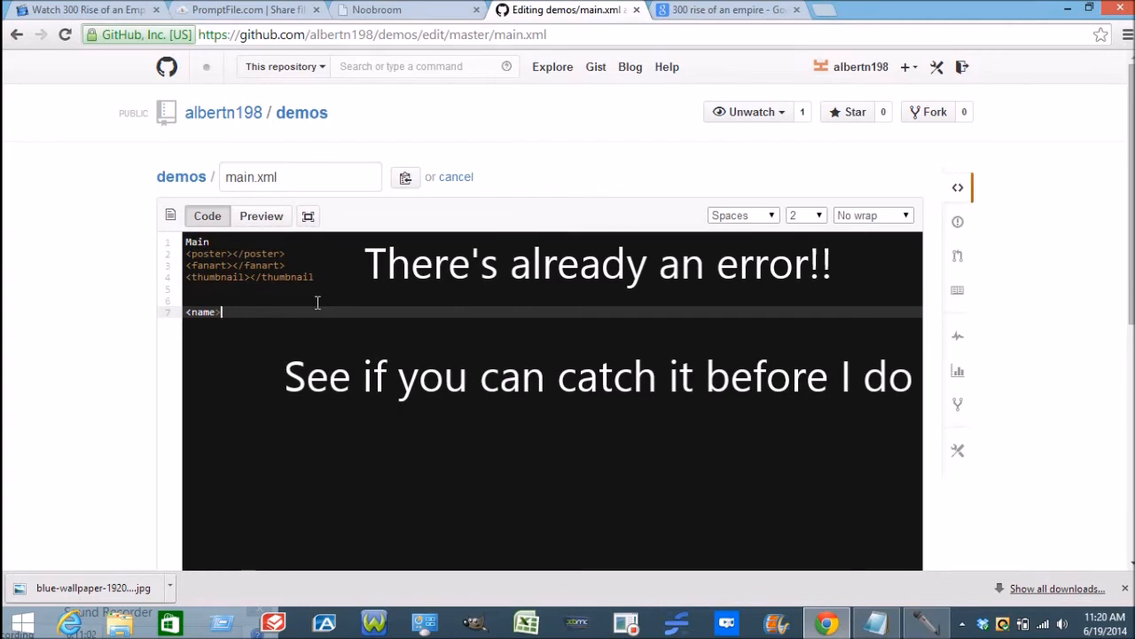
{"action": "key", "text": "BackSpace"}
{"action": "key", "text": "BackSpace"}
{"action": "key", "text": "BackSpace"}
{"action": "key", "text": "BackSpace"}
{"action": "key", "text": "BackSpace"}
{"action": "key", "text": "BackSpace"}
Step: Add a line with name tags enclosing 2014 Movies at the end of main.xml
{"action": "type", "text": "n"}
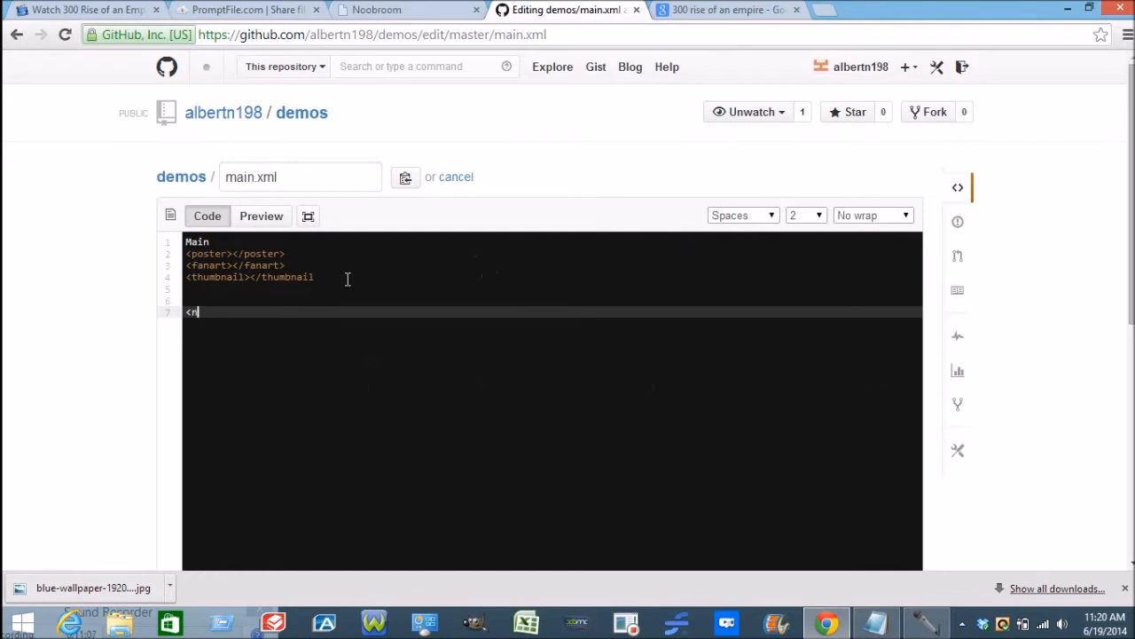
{"action": "type", "text": "ame></name>"}
{"action": "left_click", "coordinate": [221, 312]}
{"action": "type", "text": "2014 Movies"}
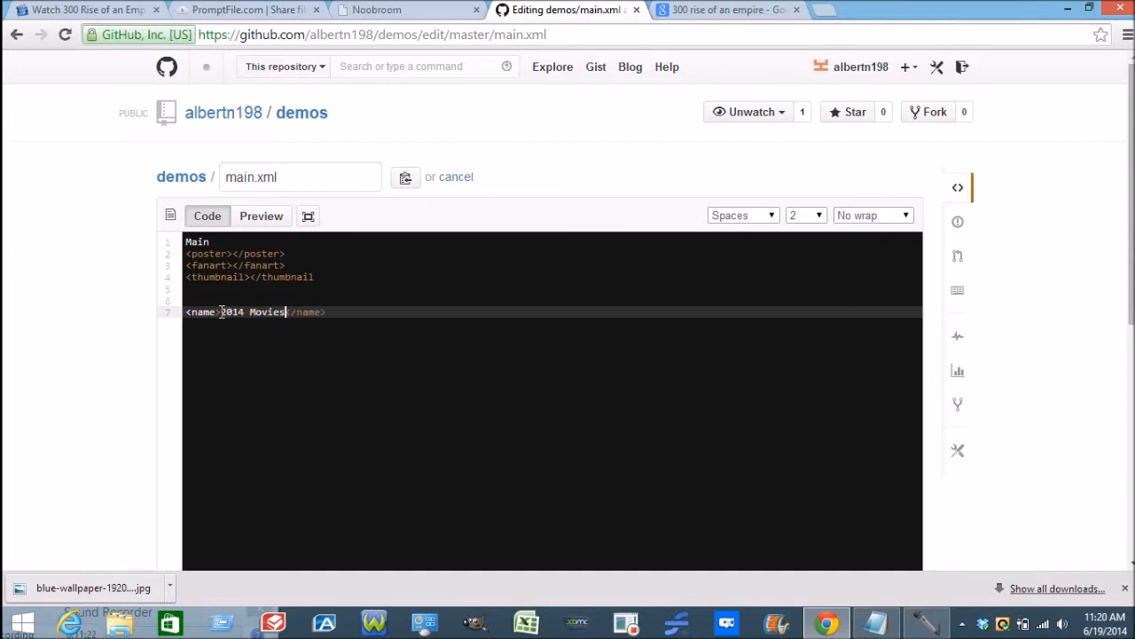
Step: Add an empty pair of thumbnail tags on a new line below the 2014 Movies name
{"action": "left_click", "coordinate": [346, 311]}
{"action": "key", "text": "Return"}
{"action": "type", "text": "<thum"}
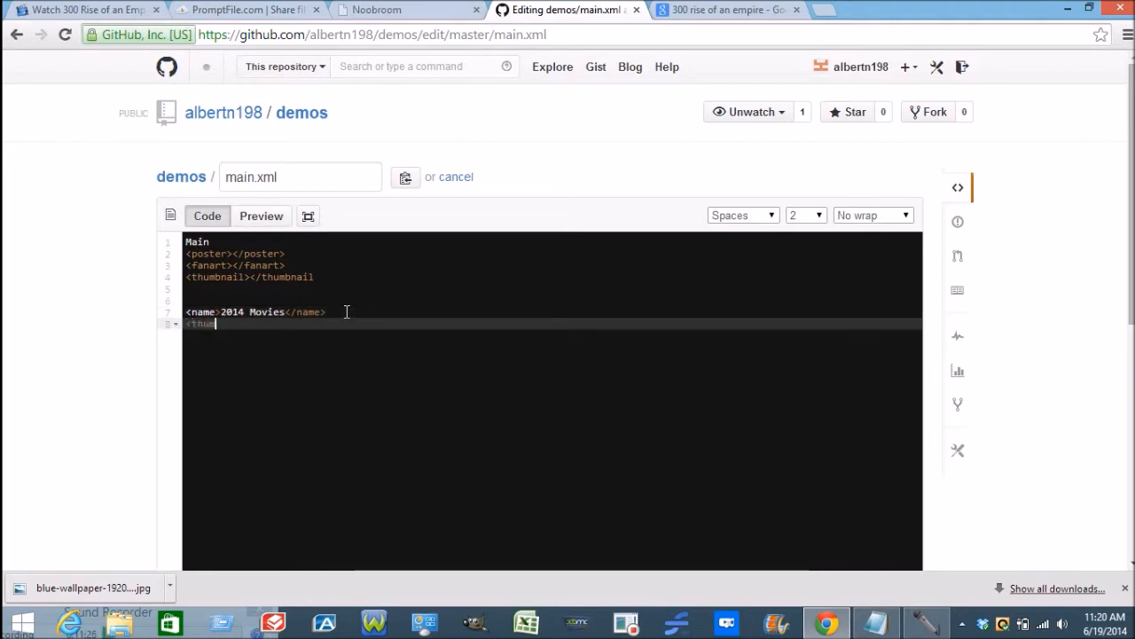
{"action": "type", "text": "bnail"}
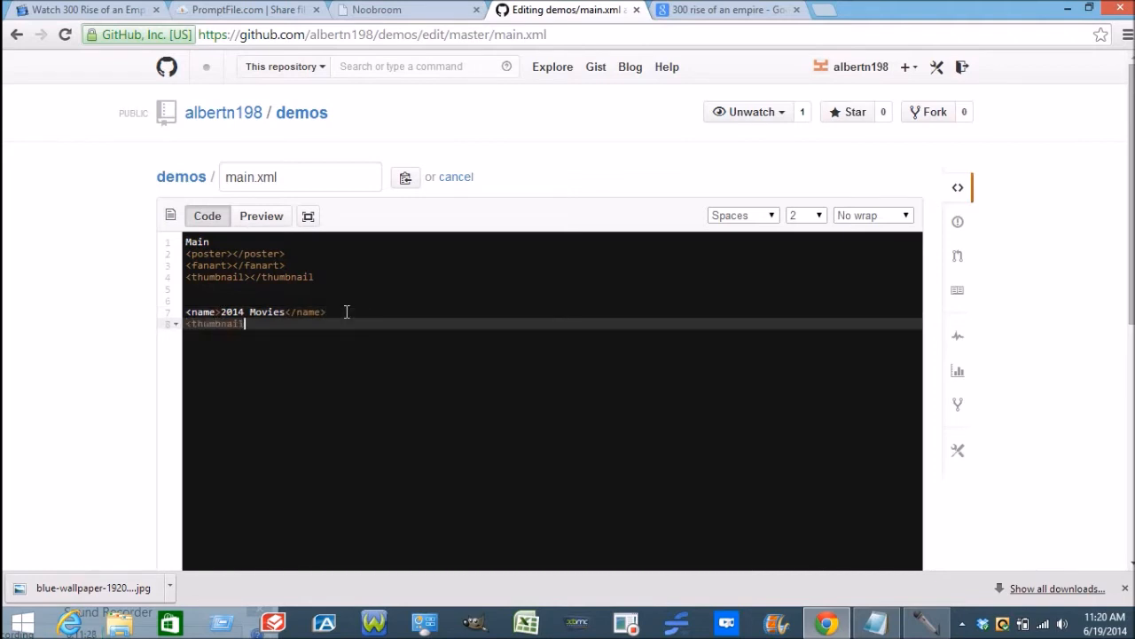
{"action": "type", "text": "></thumbnail>"}
Step: Add a pair of link tags below the new thumbnail line and paste the raw 2014Movies address between them
{"action": "left_click", "coordinate": [332, 327]}
{"action": "key", "text": "Return"}
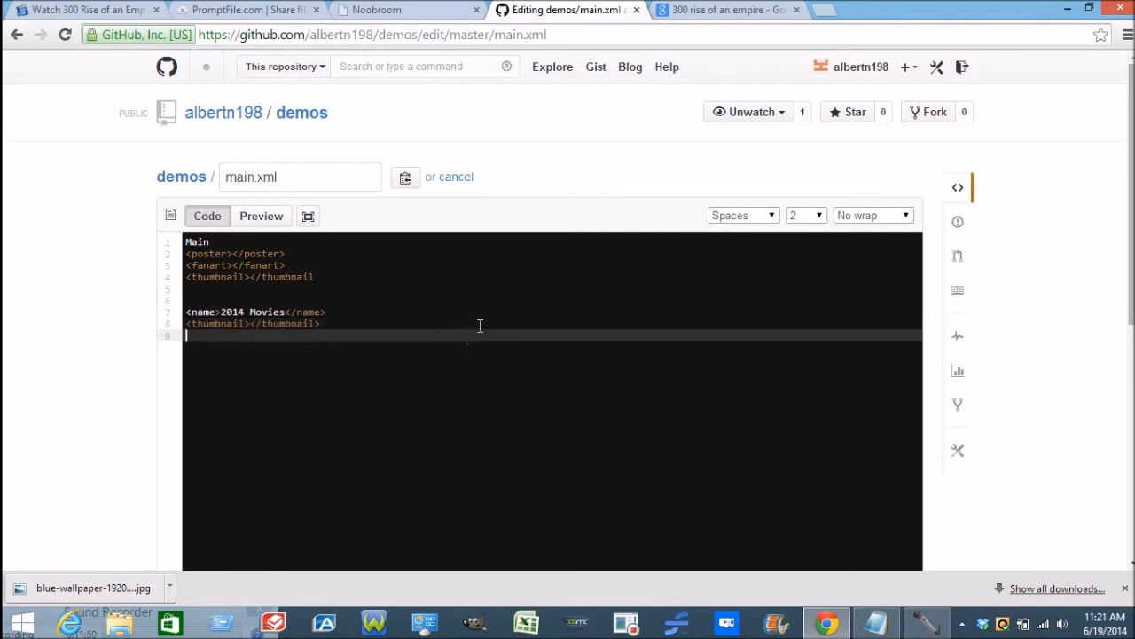
{"action": "type", "text": "<"}
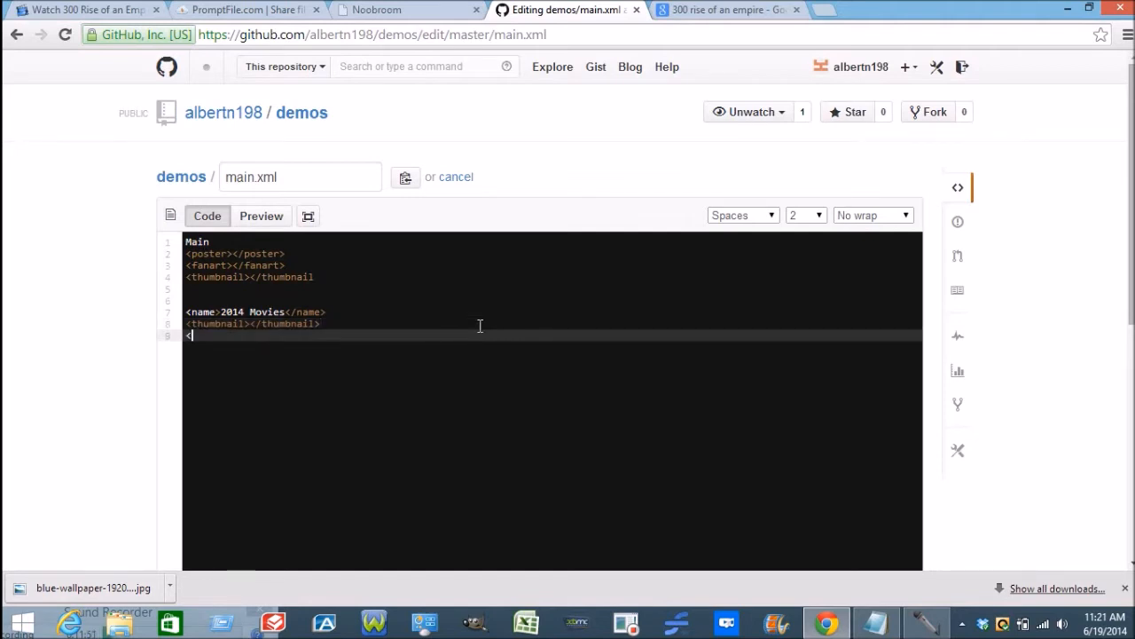
{"action": "type", "text": "link></link>"}
{"action": "right_click", "coordinate": [218, 336]}
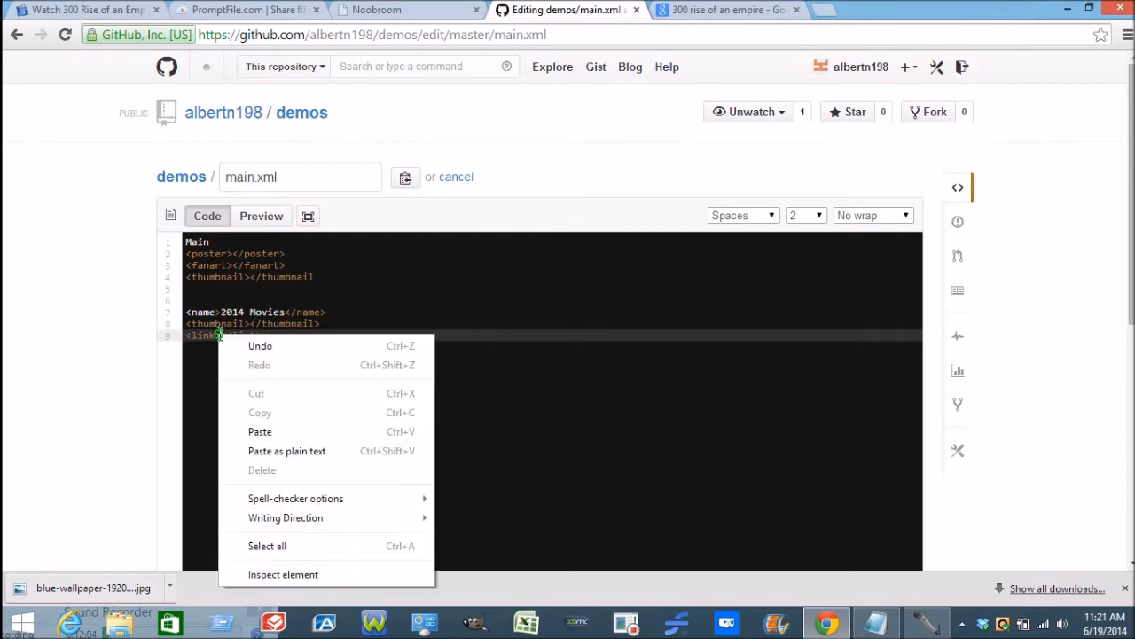
{"action": "left_click", "coordinate": [254, 432]}
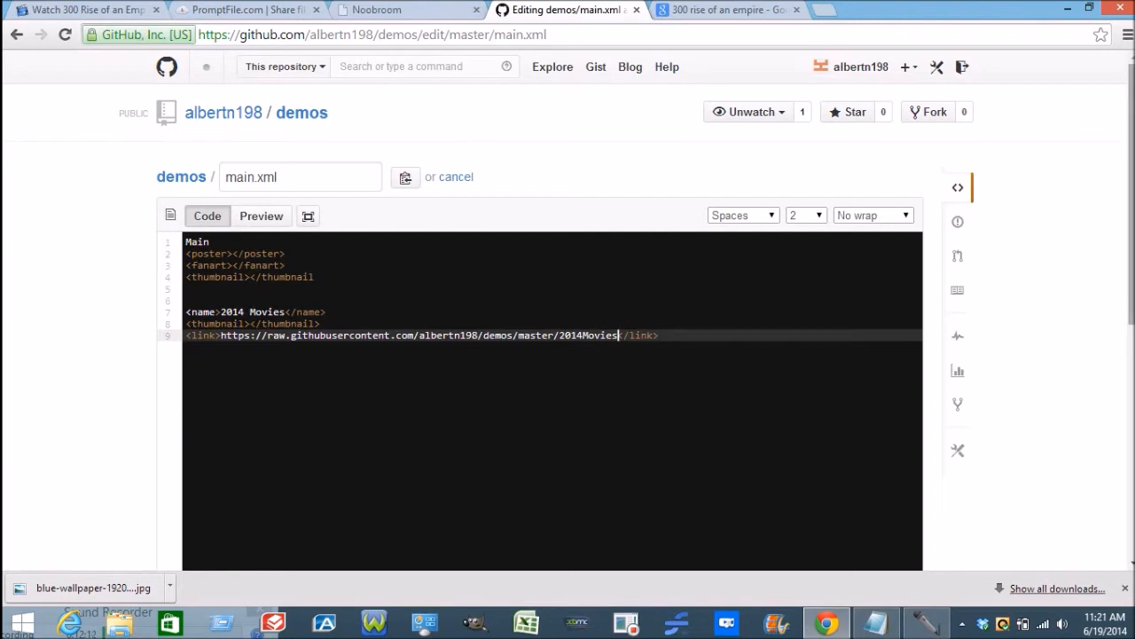
Step: Commit the edited main.xml with the 2014 Movies entry to the demos repository
{"action": "mouse_move", "coordinate": [1131, 249]}
{"action": "left_mouse_down"}
{"action": "mouse_move", "coordinate": [1131, 307]}
{"action": "mouse_move", "coordinate": [1131, 262]}
{"action": "left_mouse_up"}
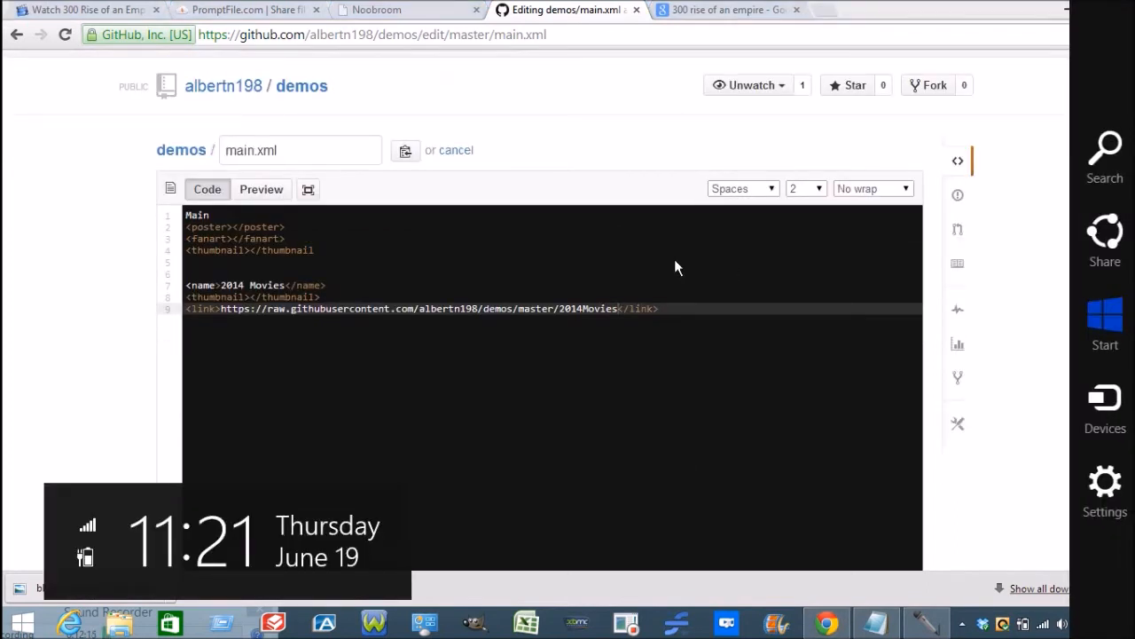
{"action": "left_click", "coordinate": [675, 260]}
{"action": "left_click_drag", "start_coordinate": [1131, 260], "coordinate": [1122, 458]}
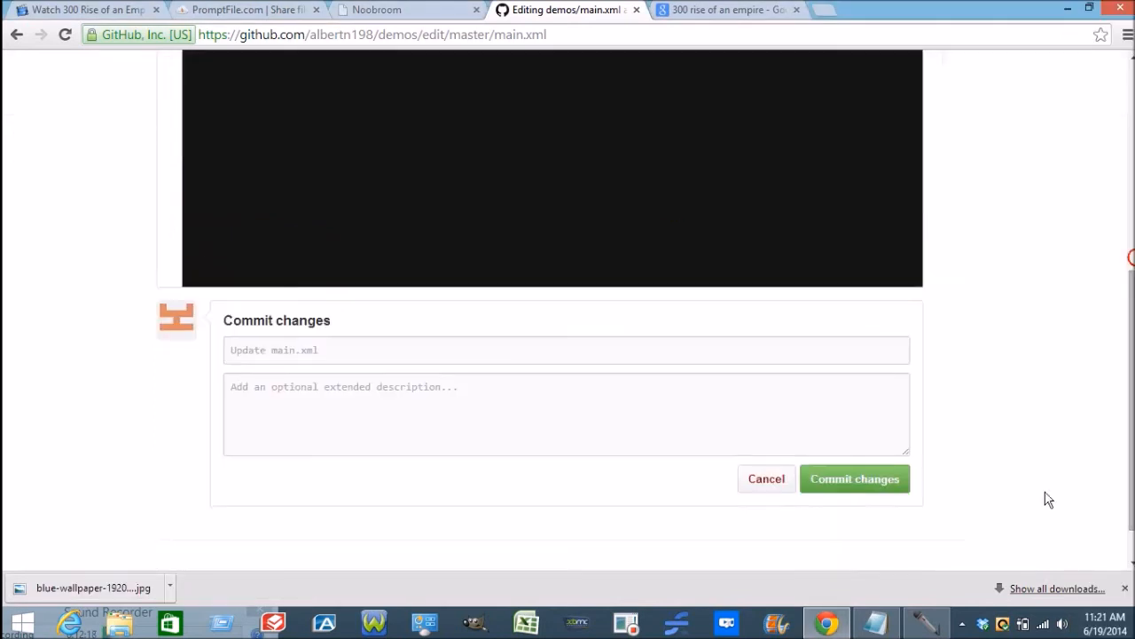
{"action": "left_click", "coordinate": [857, 480]}
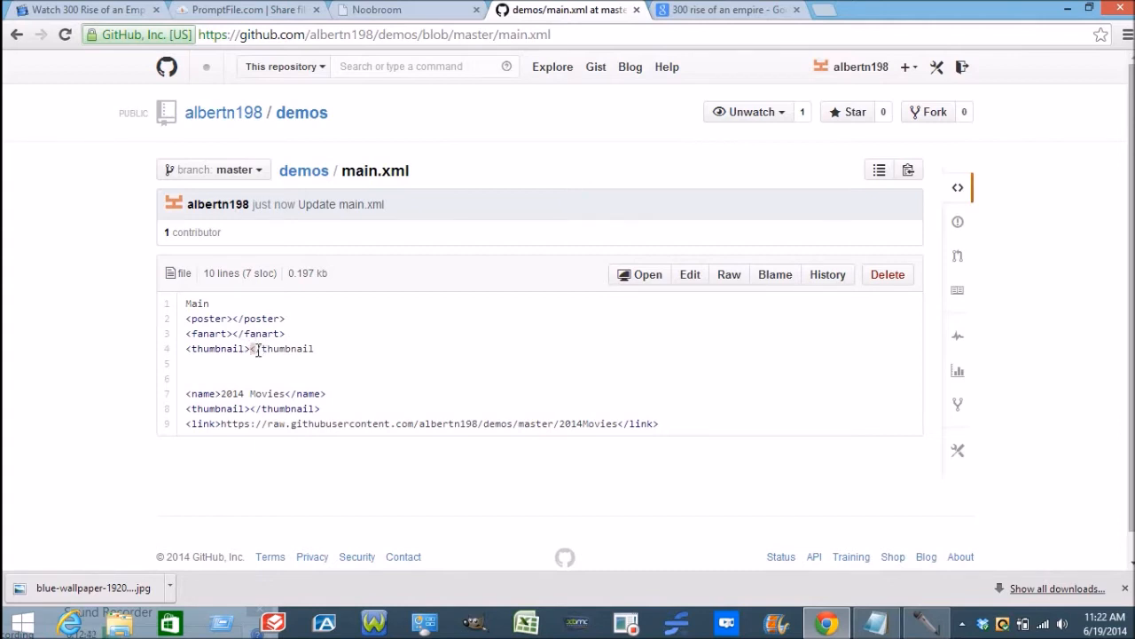
Step: Reopen main.xml for editing and add the missing closing bracket to the thumbnail tag on line 4
{"action": "left_click", "coordinate": [692, 277]}
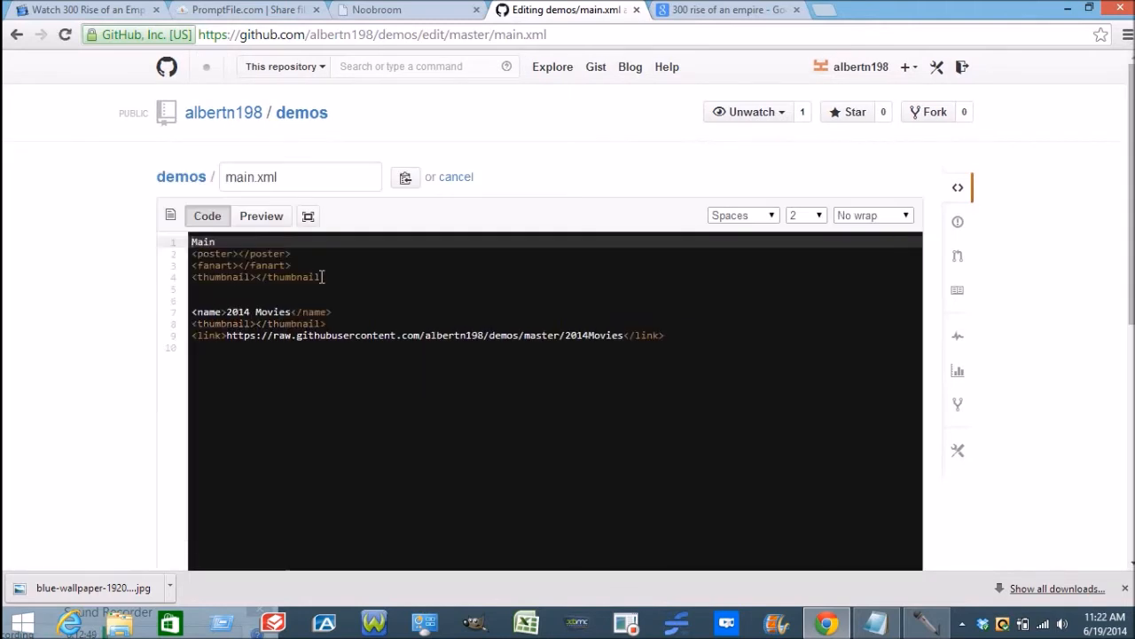
{"action": "left_click", "coordinate": [324, 277]}
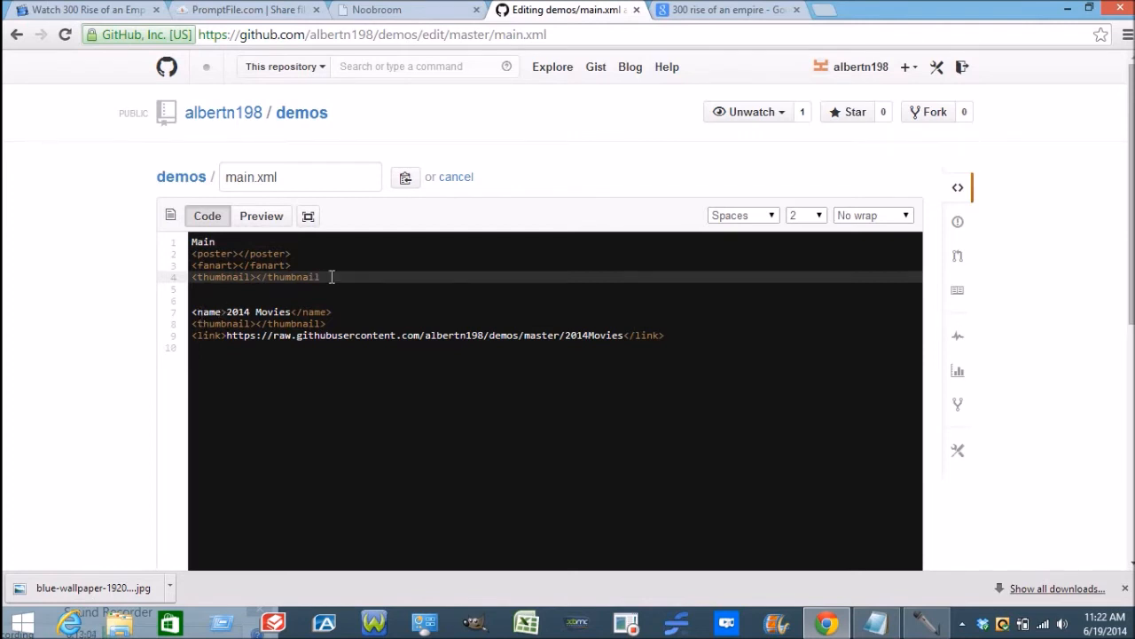
{"action": "type", "text": ">"}
{"action": "left_click", "coordinate": [196, 321]}
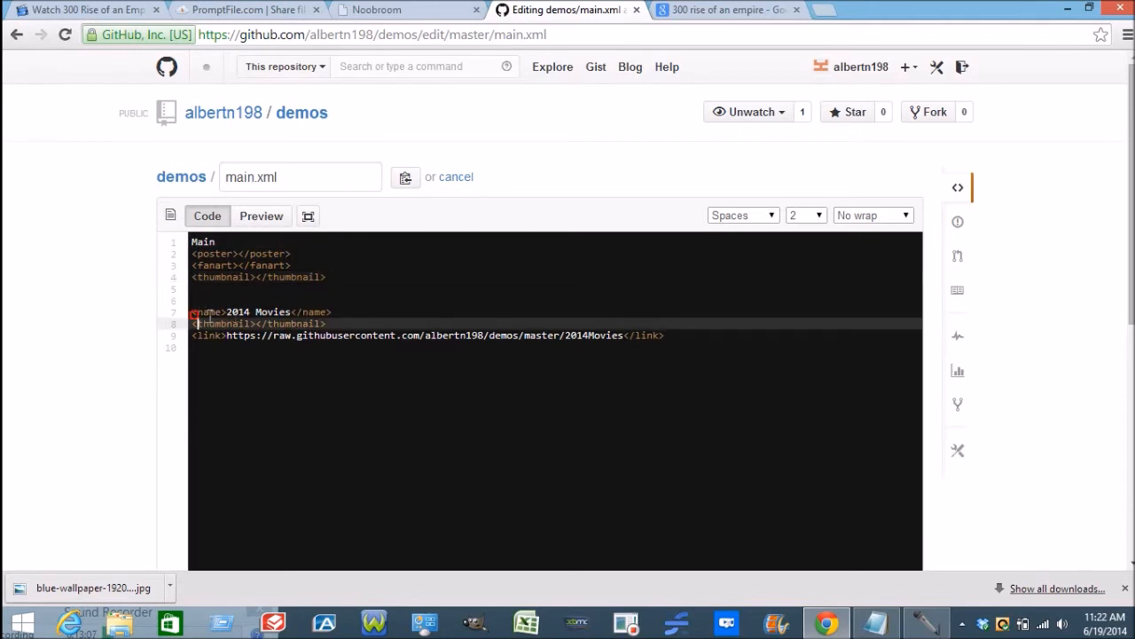
{"action": "left_click", "coordinate": [411, 273]}
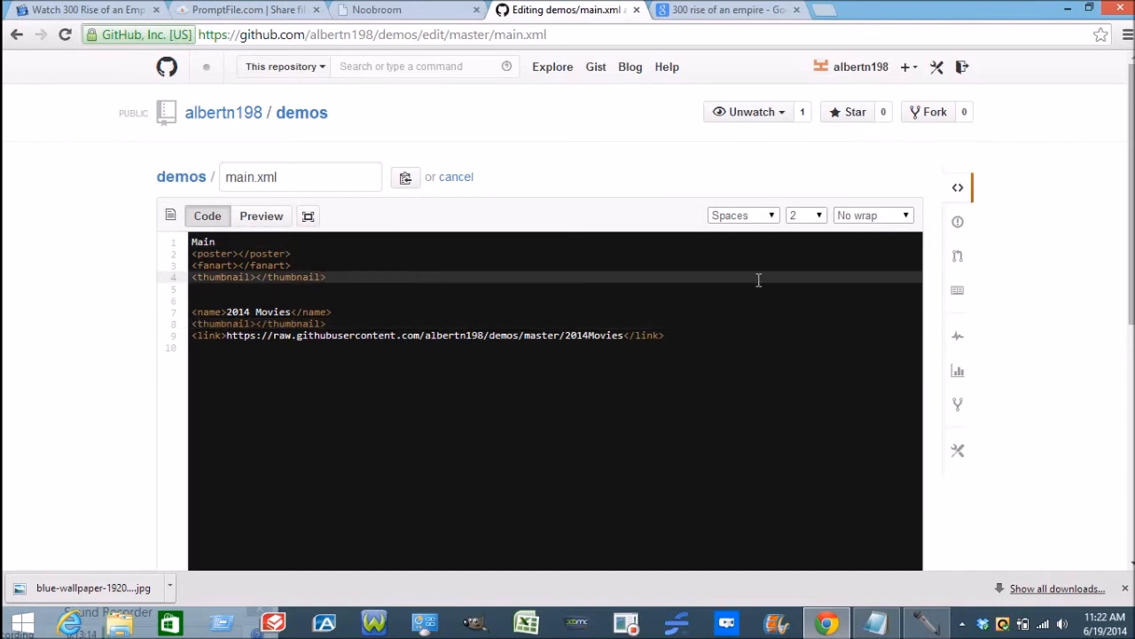
Step: Commit the corrected thumbnail tag in main.xml
{"action": "mouse_move", "coordinate": [1133, 156]}
{"action": "left_mouse_down"}
{"action": "mouse_move", "coordinate": [1133, 222]}
{"action": "mouse_move", "coordinate": [1133, 151]}
{"action": "mouse_move", "coordinate": [1133, 171]}
{"action": "left_mouse_up"}
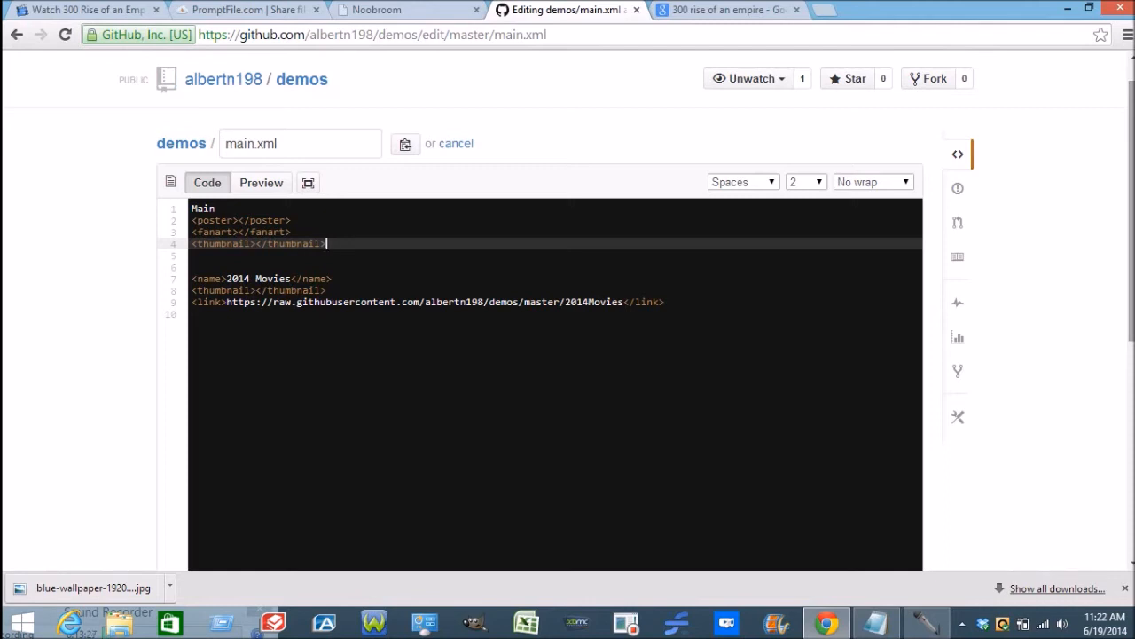
{"action": "scroll", "coordinate": [1133, 248], "scroll_direction": "down", "scroll_amount": 2}
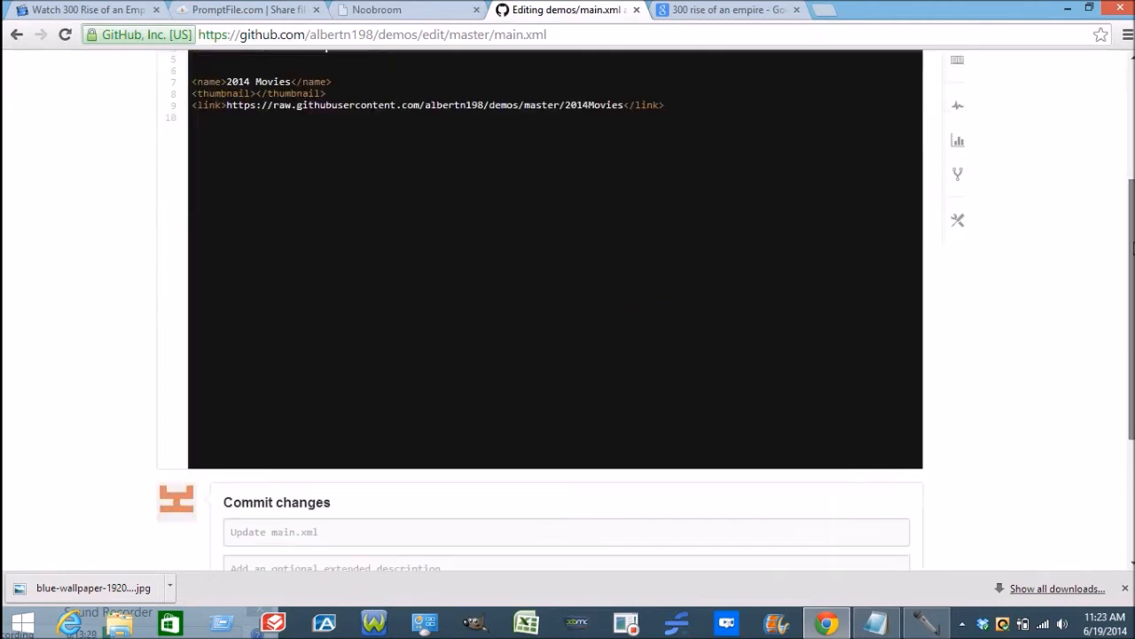
{"action": "scroll", "coordinate": [1133, 248], "scroll_direction": "up", "scroll_amount": 1}
{"action": "scroll", "coordinate": [1133, 266], "scroll_direction": "down", "scroll_amount": 3}
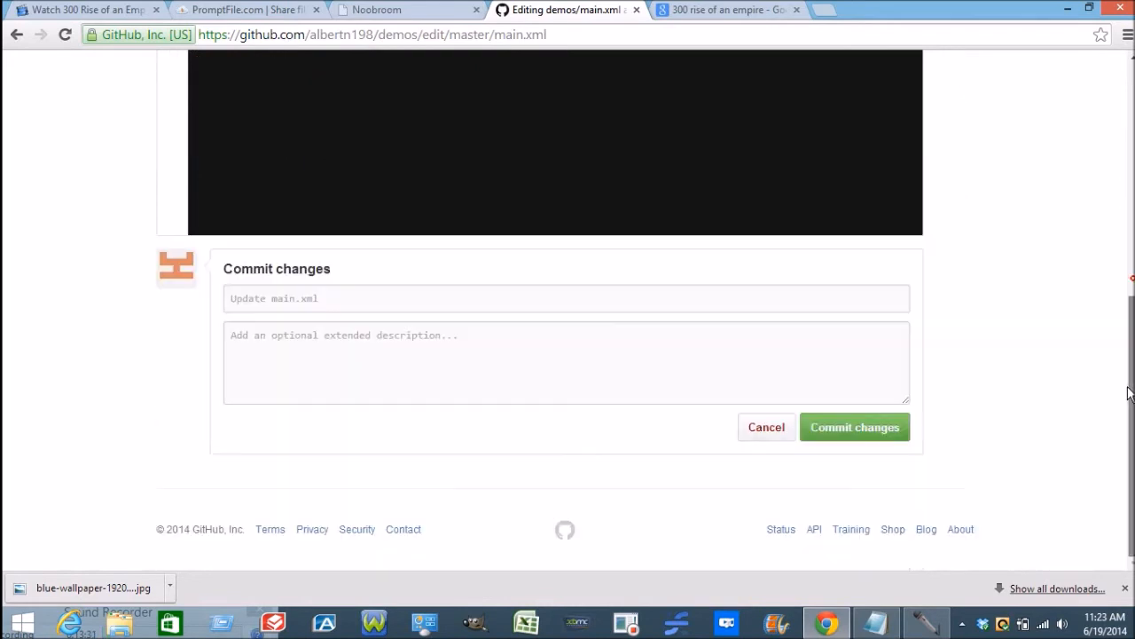
{"action": "left_click", "coordinate": [873, 440]}
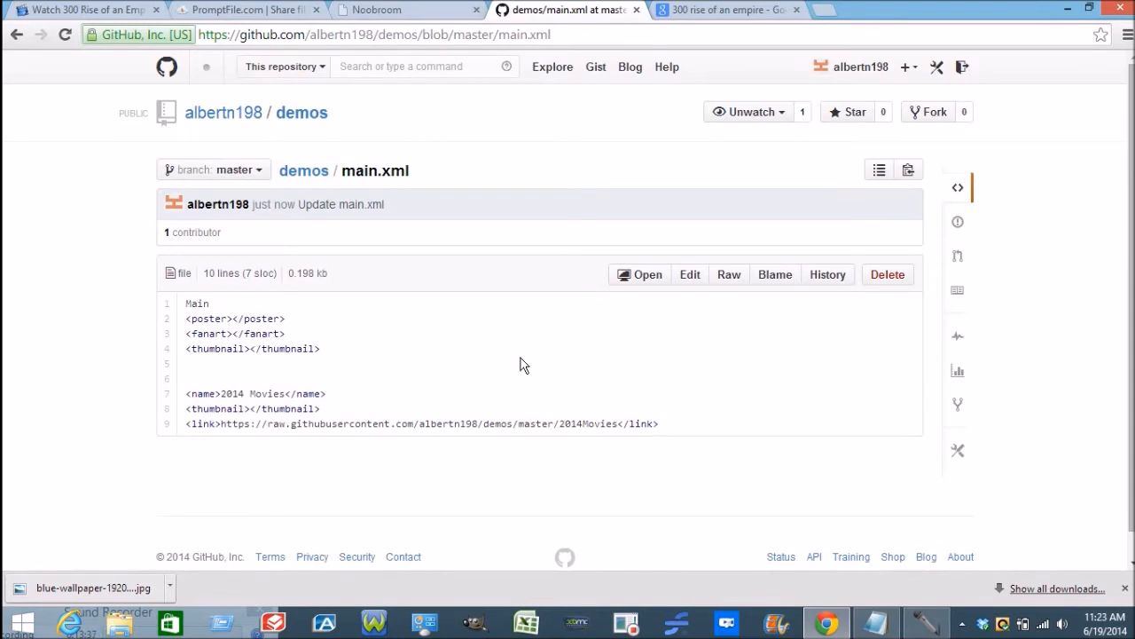
Step: Open the raw version of main.xml and select its web address
{"action": "scroll", "coordinate": [568, 310], "scroll_direction": "down", "scroll_amount": 1}
{"action": "scroll", "coordinate": [568, 310], "scroll_direction": "up", "scroll_amount": 1}
{"action": "left_click", "coordinate": [729, 277]}
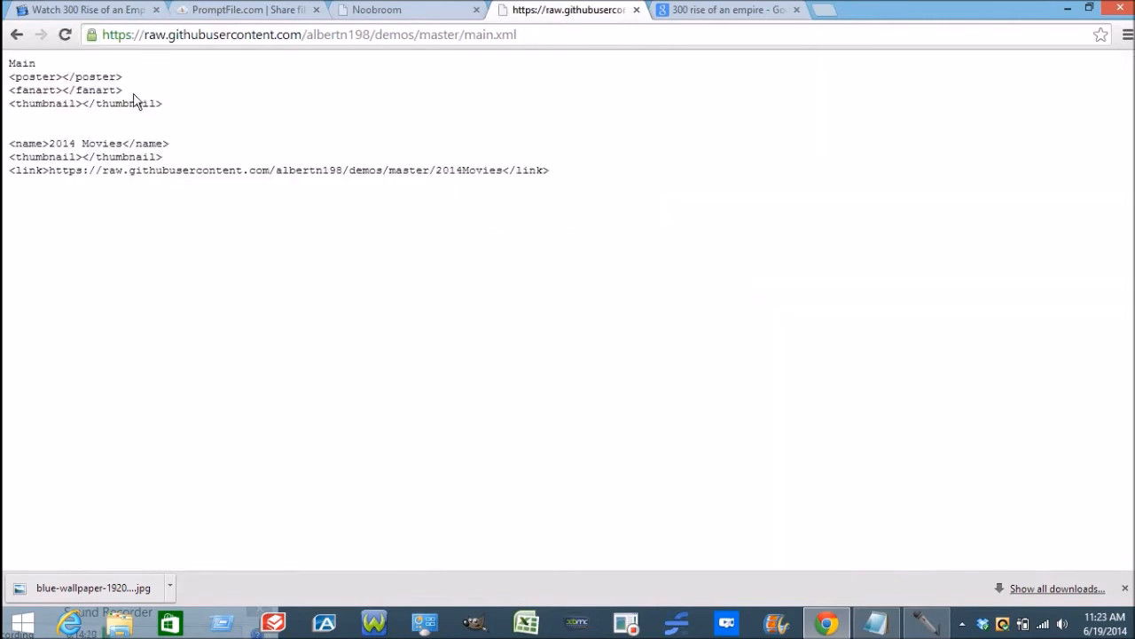
{"action": "left_click", "coordinate": [432, 34]}
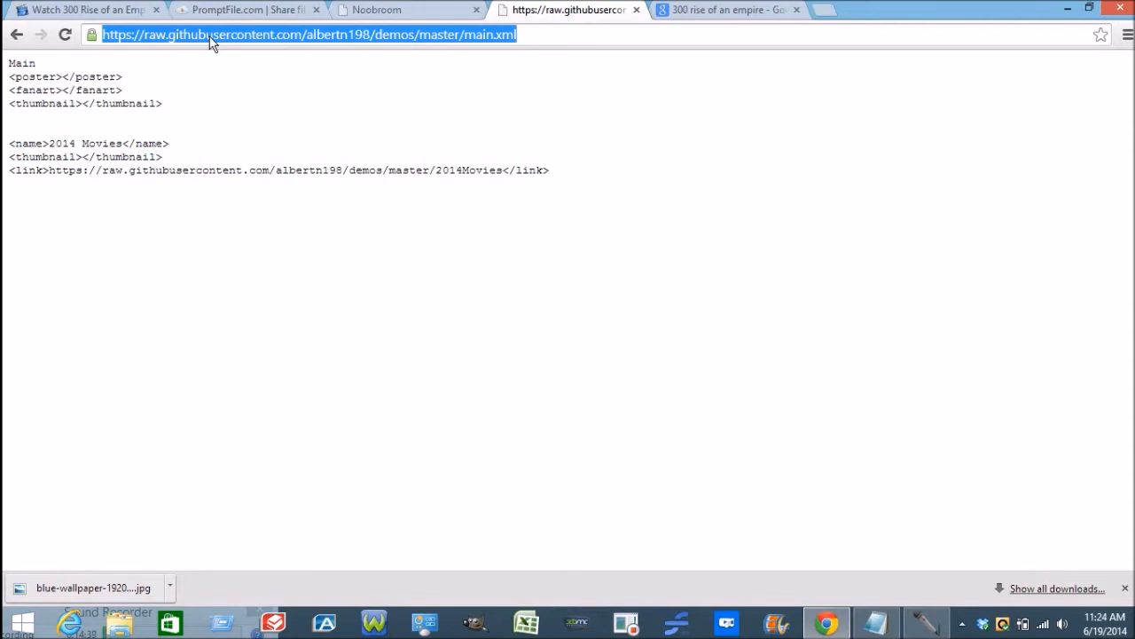
Step: Go back to the demos repository and open its 2014Movies file
{"action": "left_click", "coordinate": [16, 37]}
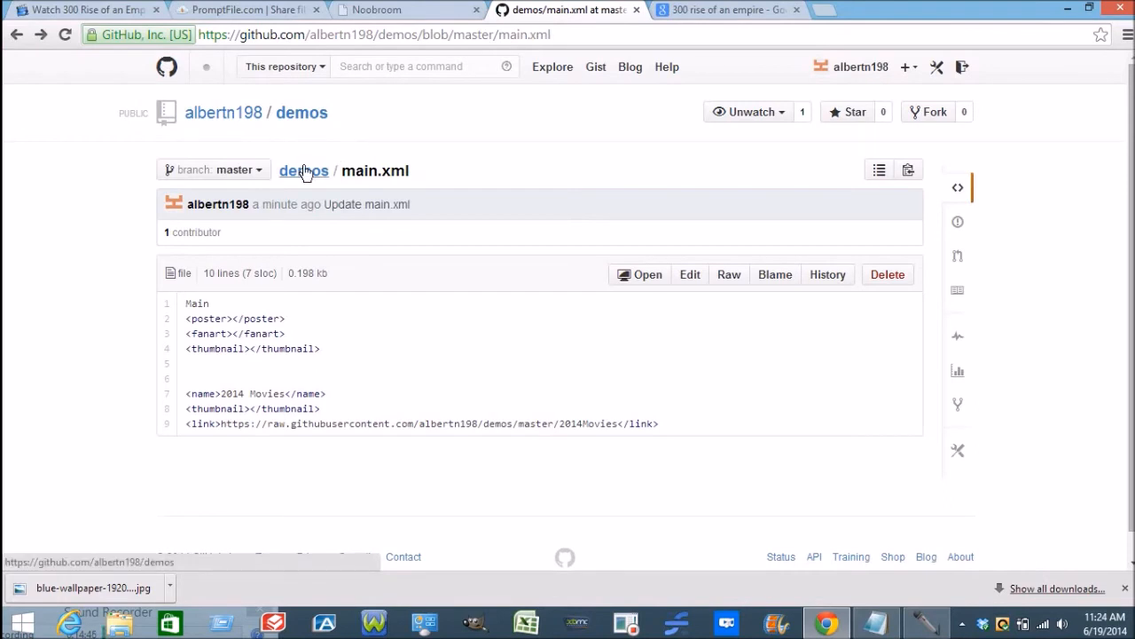
{"action": "left_click", "coordinate": [304, 172]}
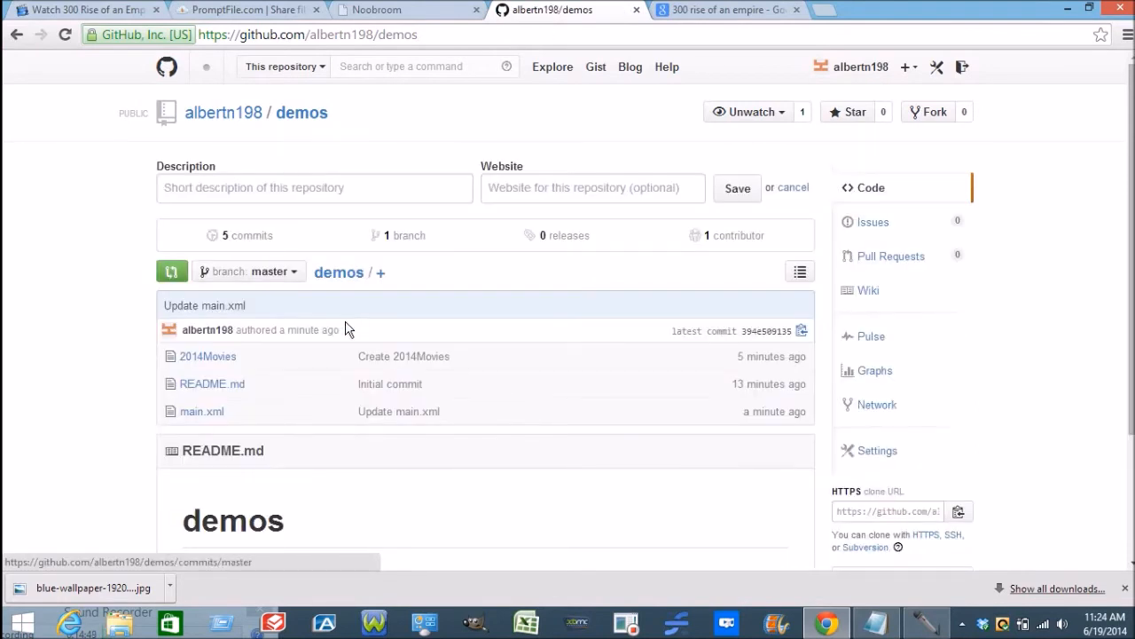
{"action": "left_click", "coordinate": [210, 358]}
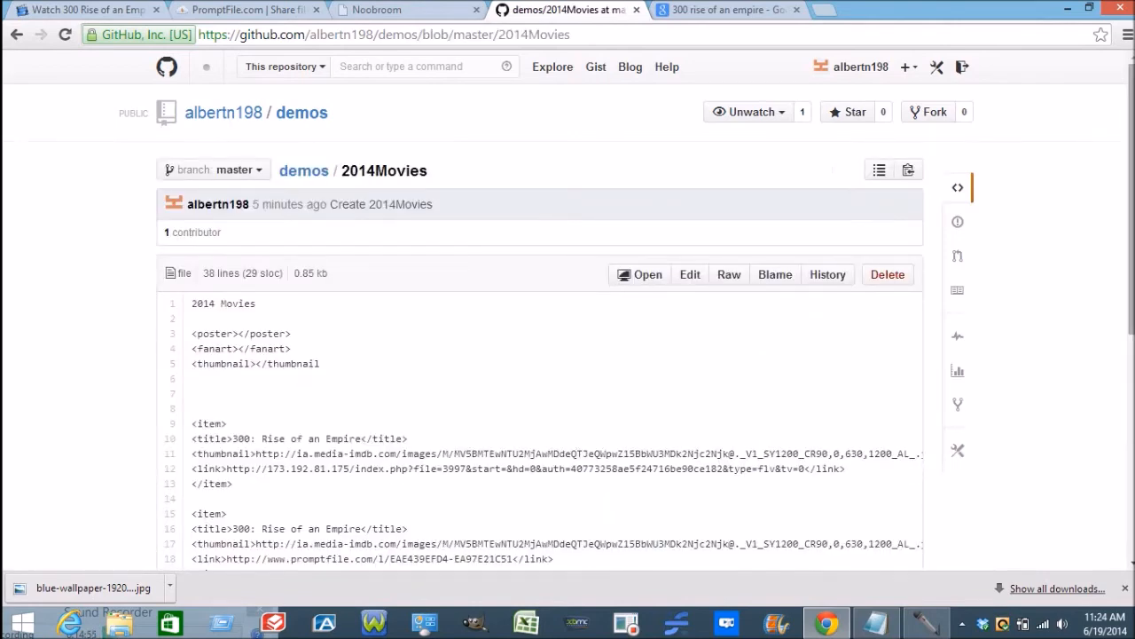
{"action": "scroll", "coordinate": [239, 377], "scroll_direction": "down", "scroll_amount": 2}
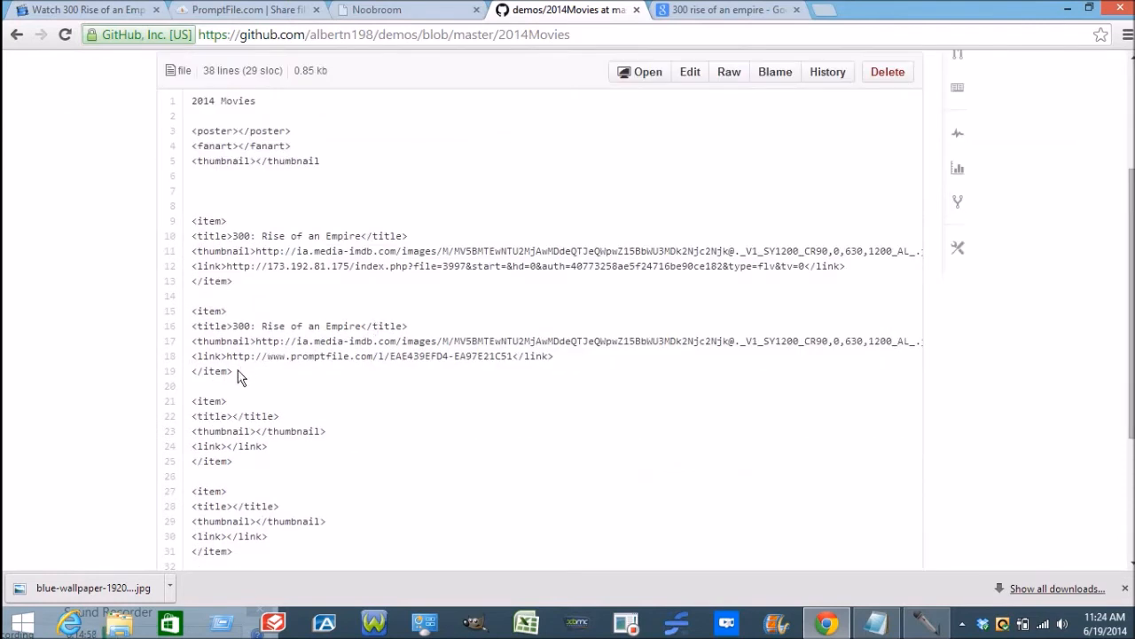
Step: Copy the 2014Movies text from the poster line through the end of the second 300: Rise of an Empire item
{"action": "left_click_drag", "start_coordinate": [234, 372], "coordinate": [192, 221]}
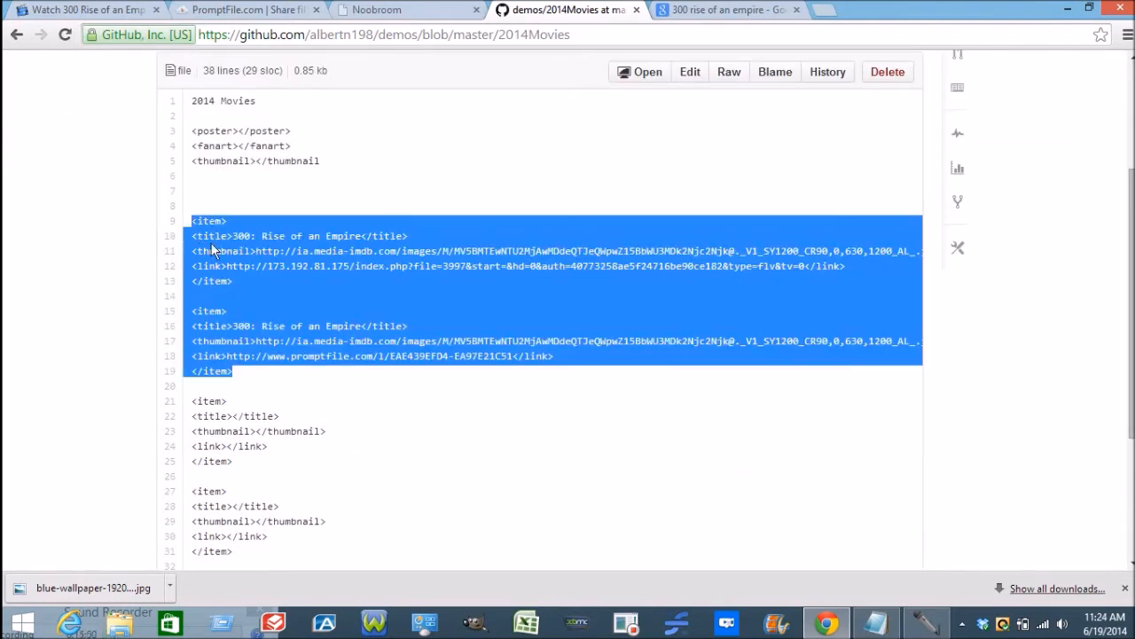
{"action": "left_click", "coordinate": [289, 395]}
{"action": "left_click_drag", "start_coordinate": [234, 372], "coordinate": [194, 131]}
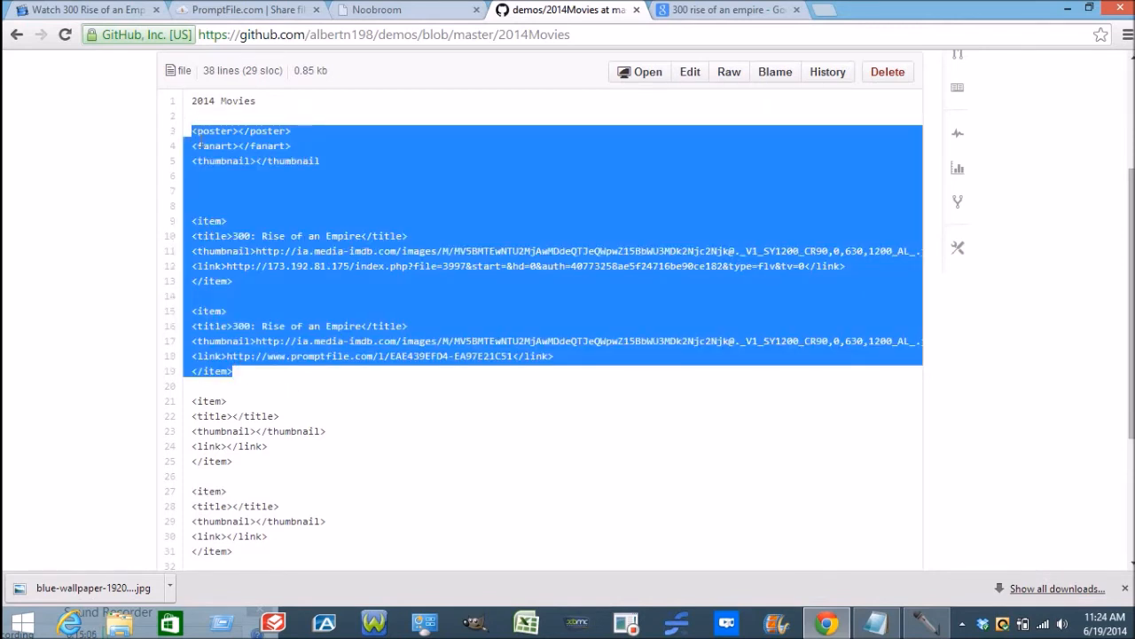
{"action": "right_click", "coordinate": [199, 140]}
{"action": "left_click", "coordinate": [228, 151]}
{"action": "scroll", "coordinate": [316, 163], "scroll_direction": "up", "scroll_amount": 2}
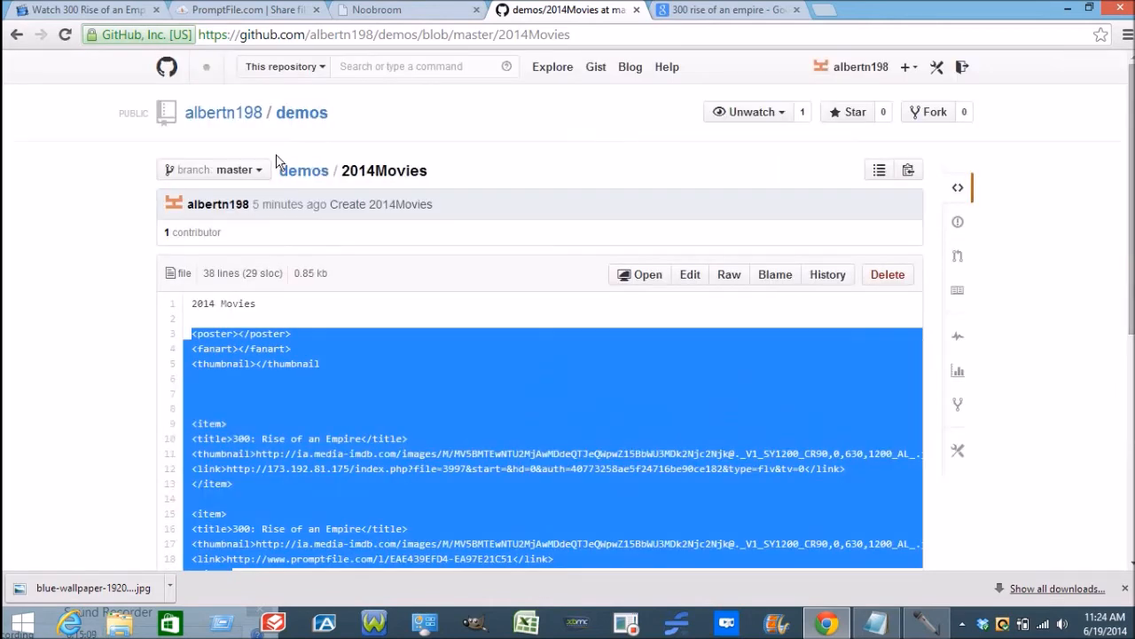
Step: Open the existing playlist repository from the account's profile page and look through its file list
{"action": "left_click", "coordinate": [218, 204]}
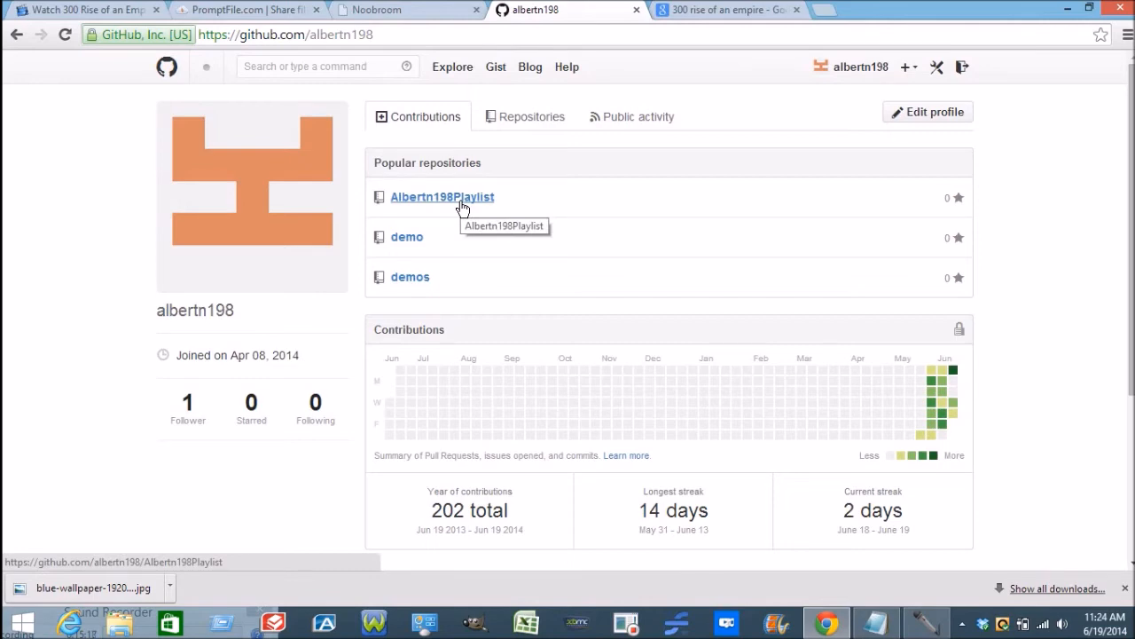
{"action": "left_click", "coordinate": [462, 206]}
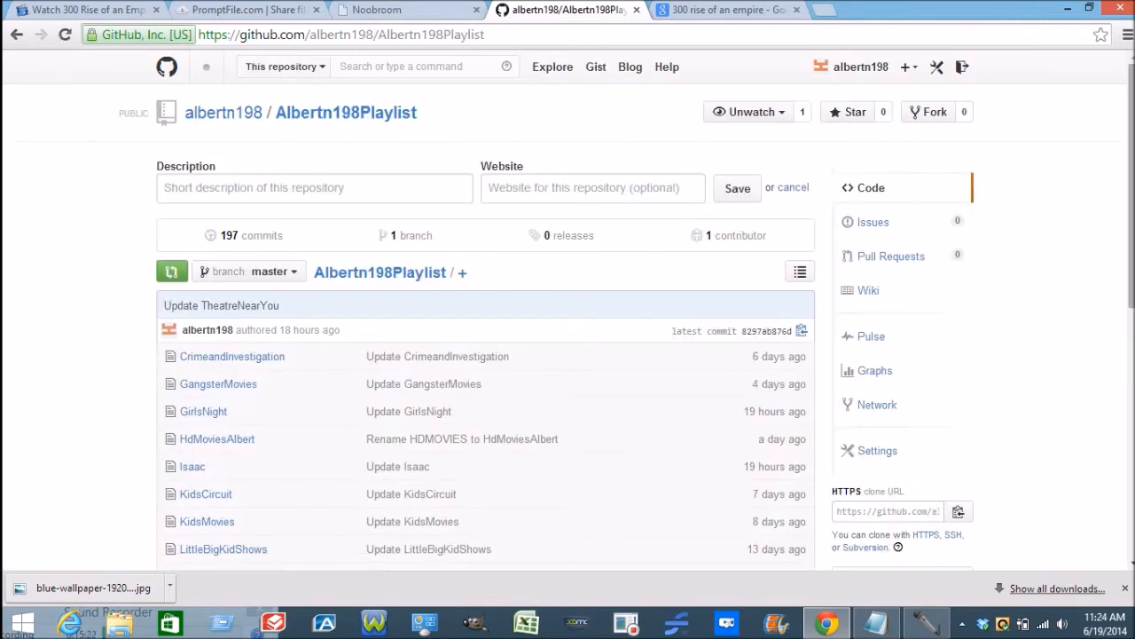
{"action": "scroll", "coordinate": [567, 355], "scroll_direction": "down", "scroll_amount": 2}
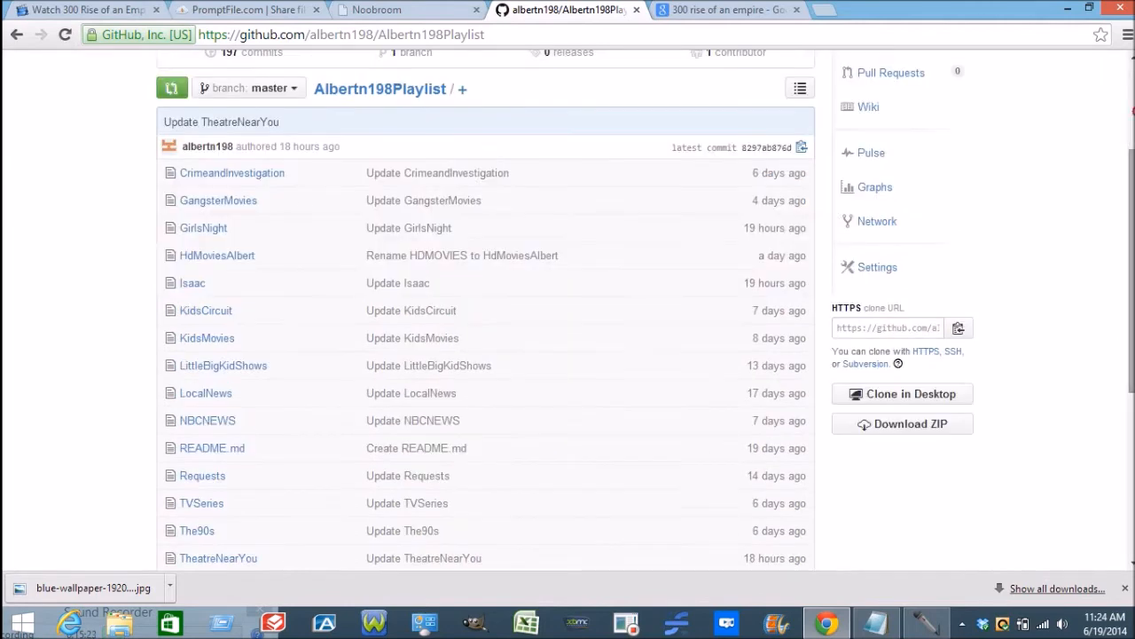
{"action": "scroll", "coordinate": [642, 137], "scroll_direction": "down", "scroll_amount": 1}
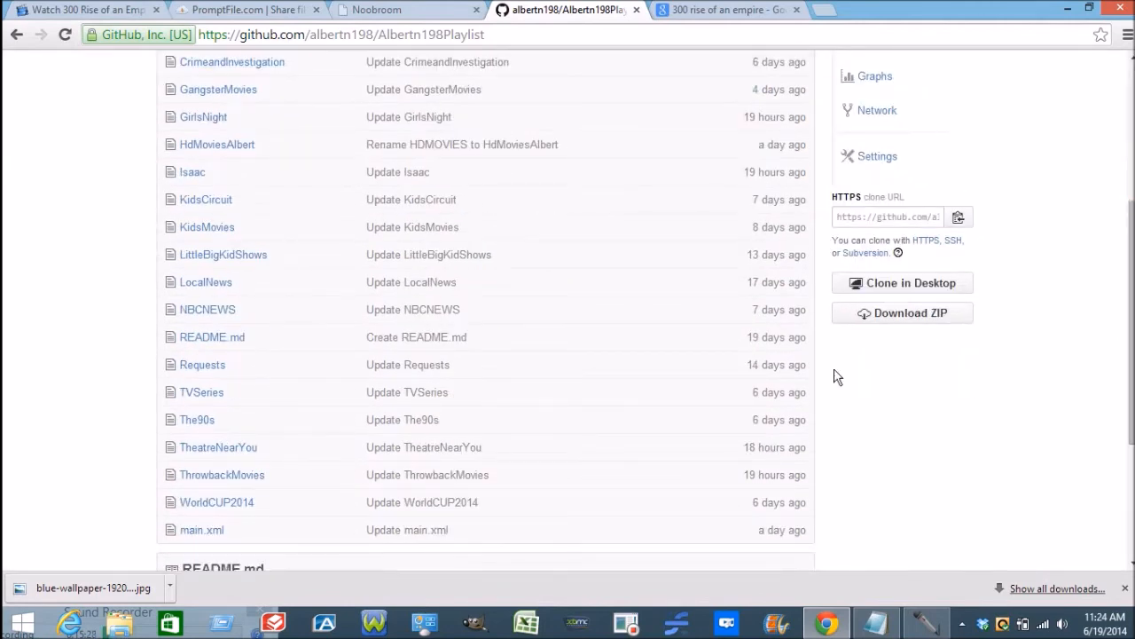
{"action": "left_click_drag", "start_coordinate": [1133, 268], "coordinate": [1133, 295]}
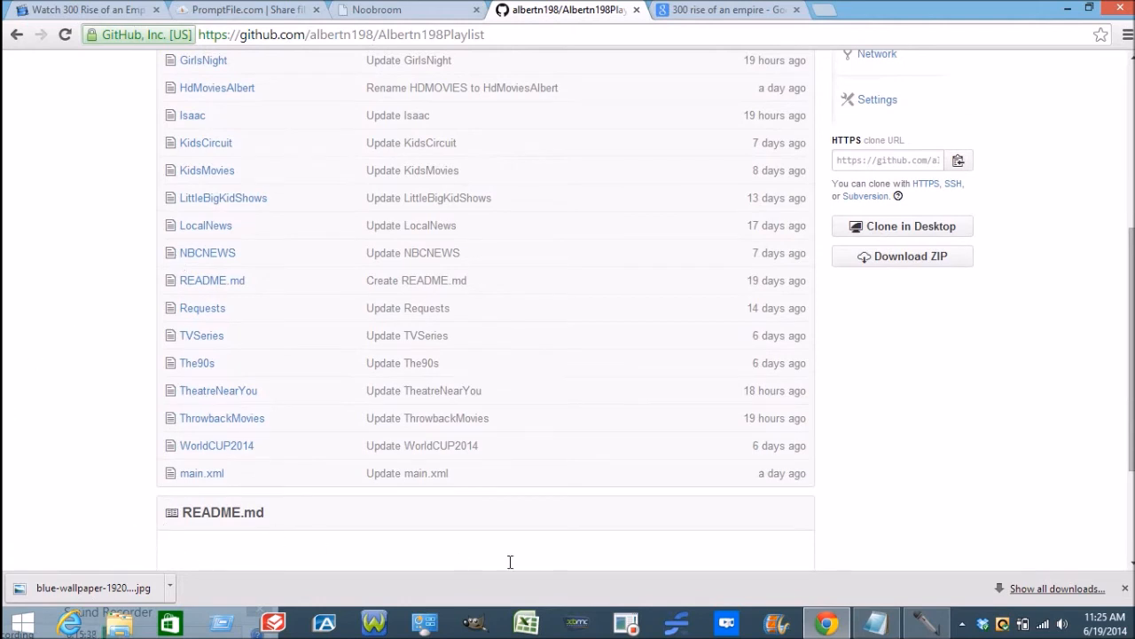
{"action": "left_click_drag", "start_coordinate": [1132, 273], "coordinate": [1130, 357]}
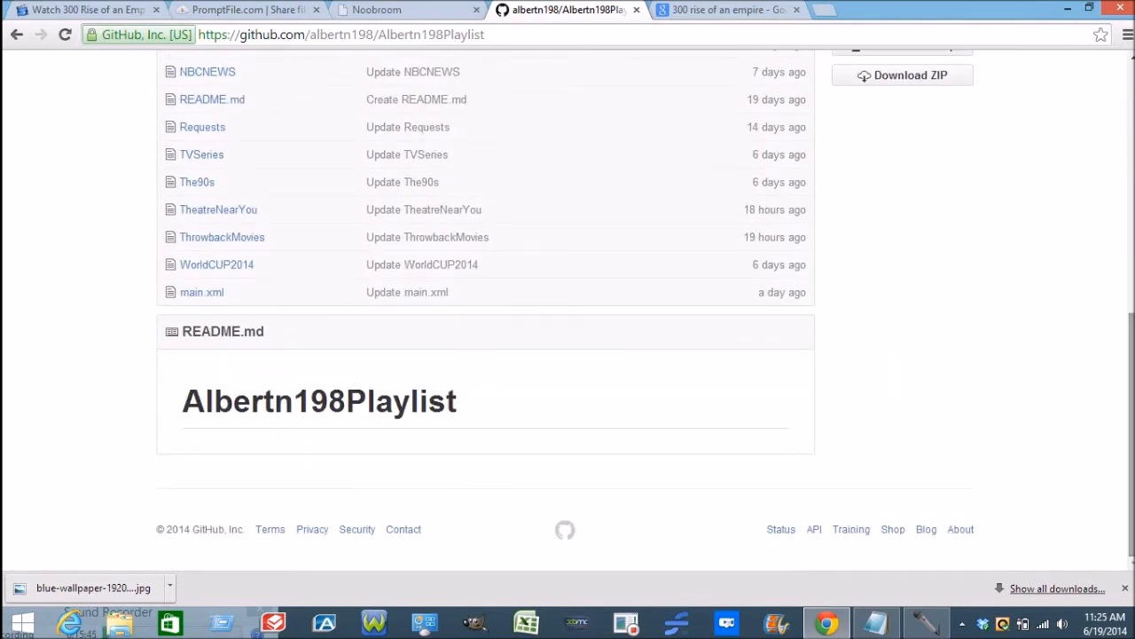
{"action": "scroll", "coordinate": [568, 311], "scroll_direction": "up", "scroll_amount": 1}
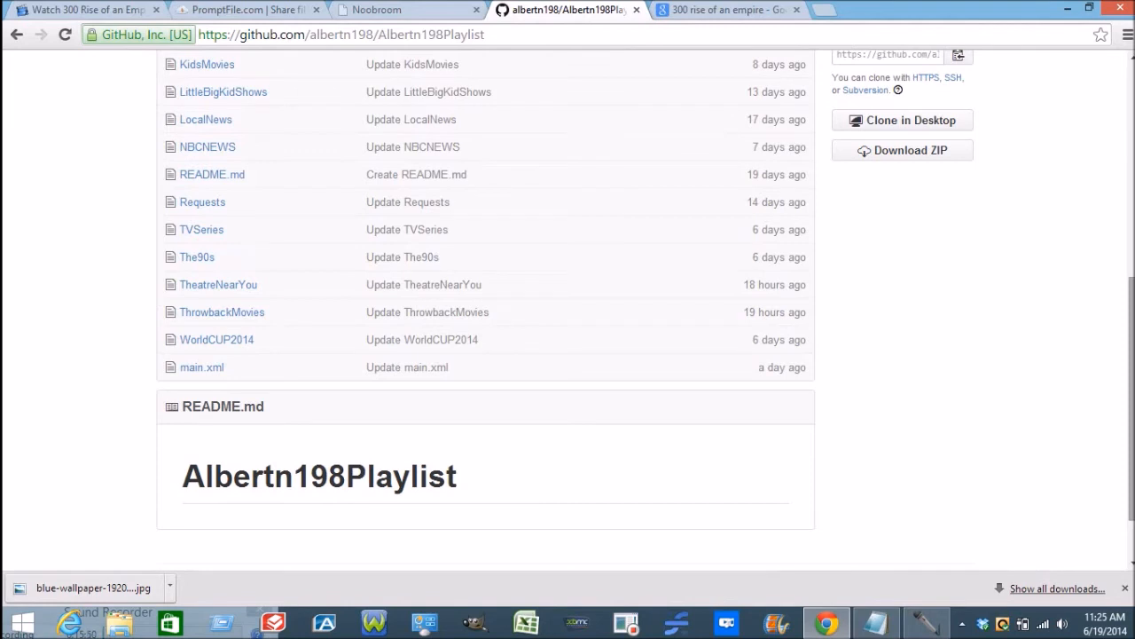
{"action": "scroll", "coordinate": [1132, 362], "scroll_direction": "up", "scroll_amount": 2}
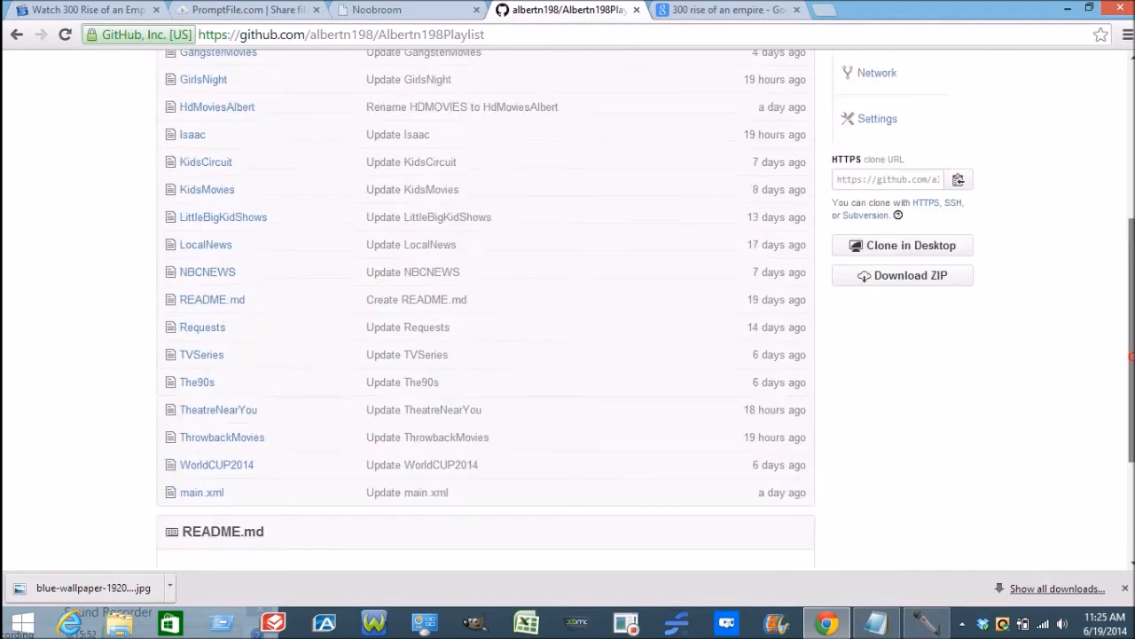
{"action": "scroll", "coordinate": [1132, 362], "scroll_direction": "up", "scroll_amount": 2}
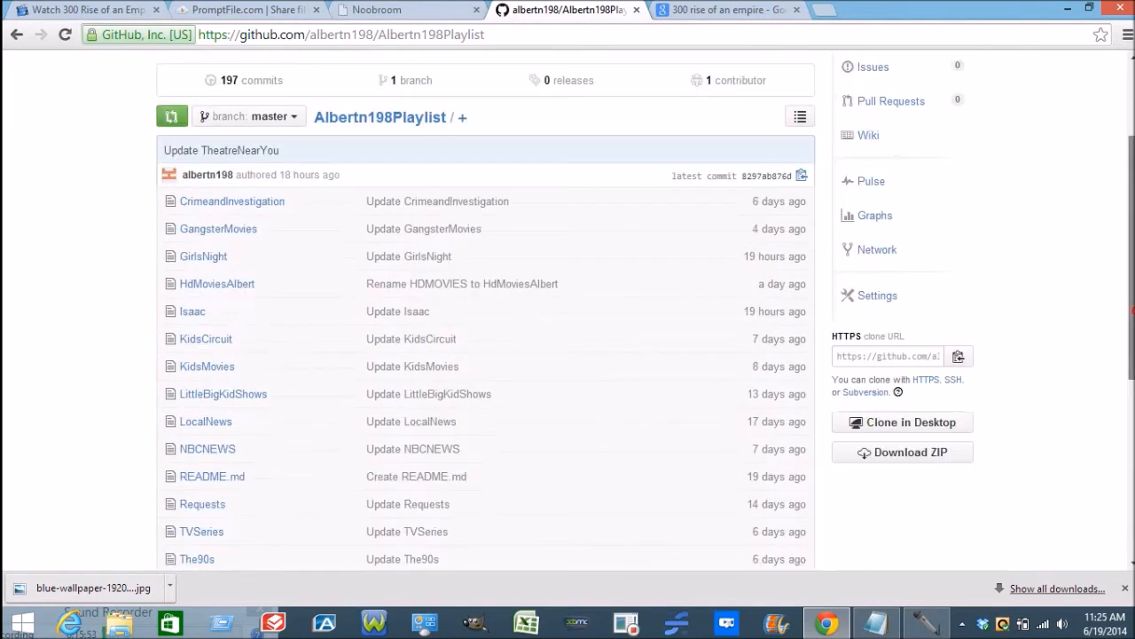
Step: Start a new file named 2014Movies in the existing playlist repository
{"action": "left_click", "coordinate": [464, 119]}
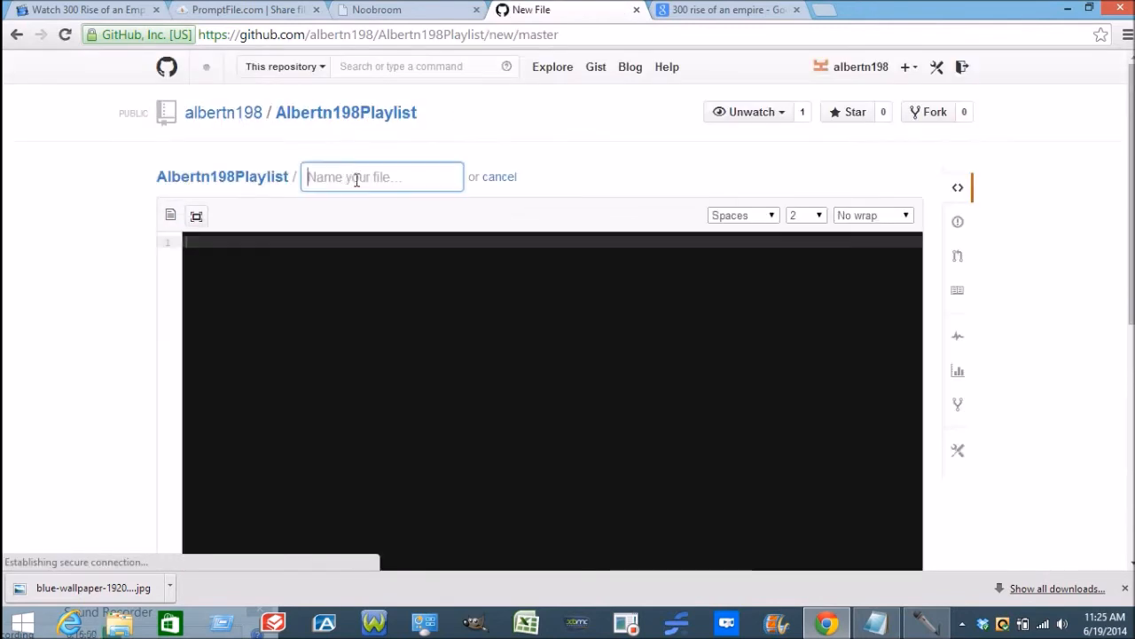
{"action": "left_click", "coordinate": [355, 180]}
{"action": "type", "text": "2014"}
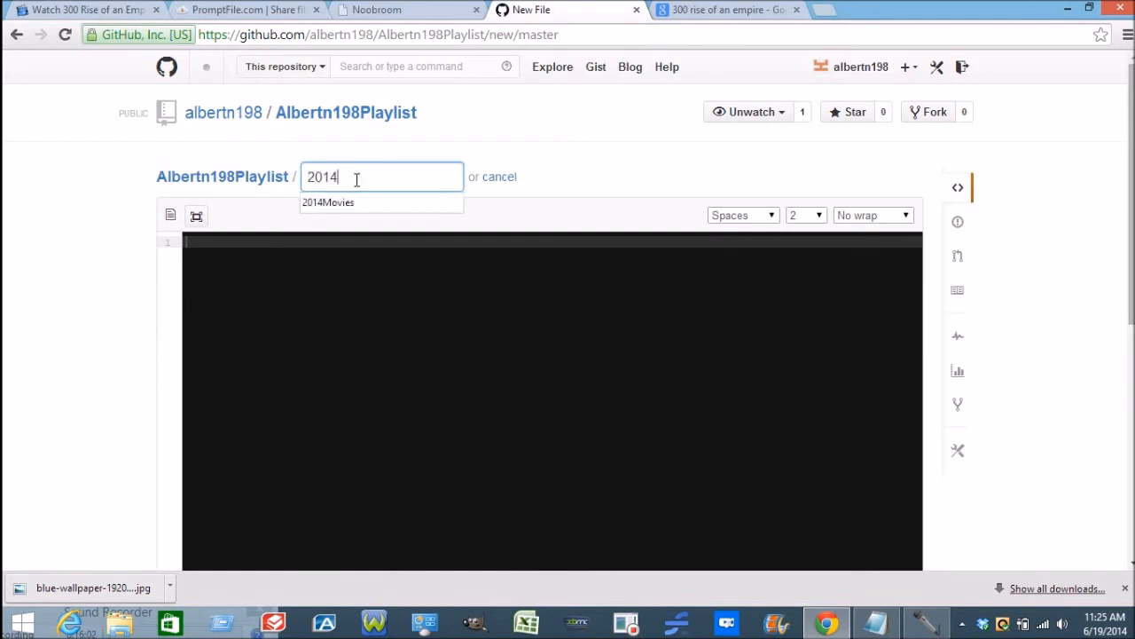
{"action": "left_click", "coordinate": [343, 203]}
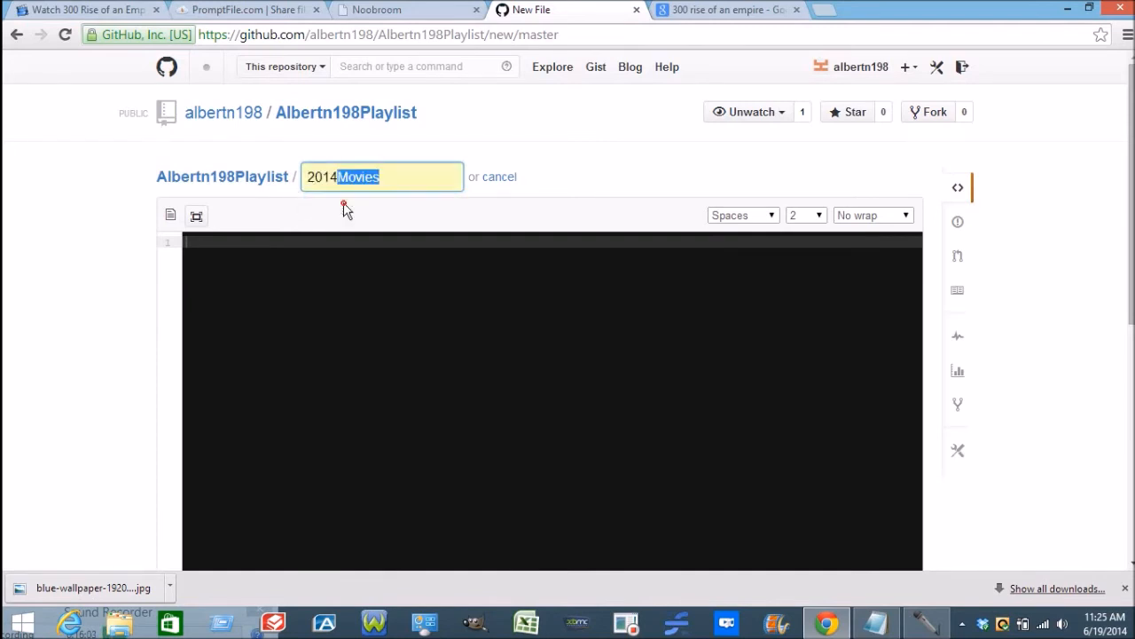
Step: Paste the copied header tags and two 300: Rise of an Empire items into the new 2014Movies file
{"action": "left_click", "coordinate": [241, 246]}
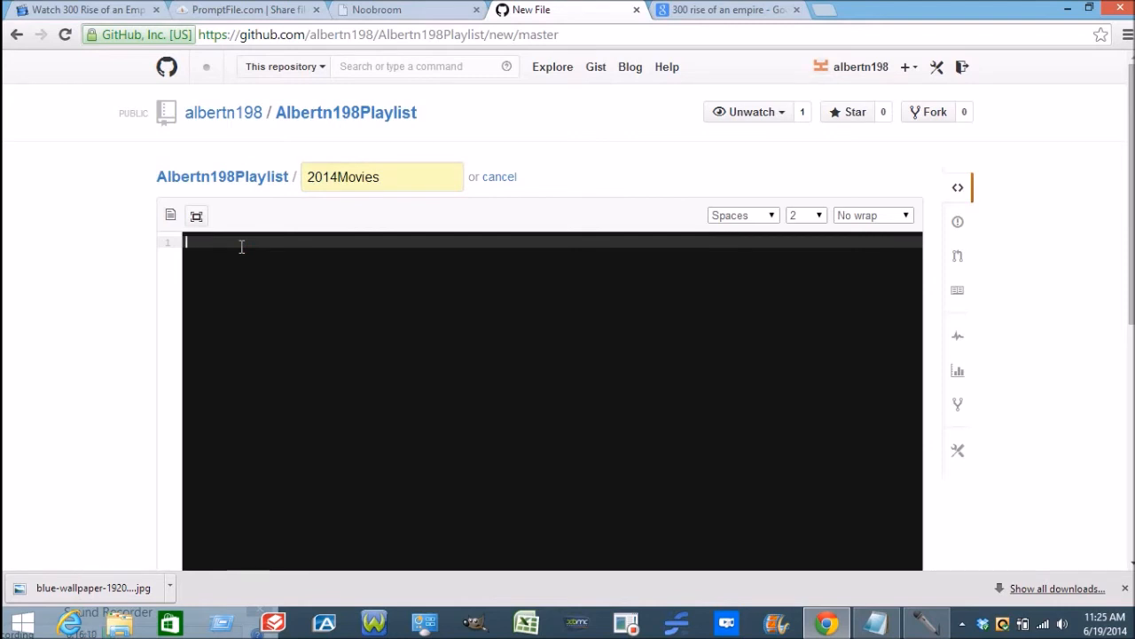
{"action": "right_click", "coordinate": [216, 252]}
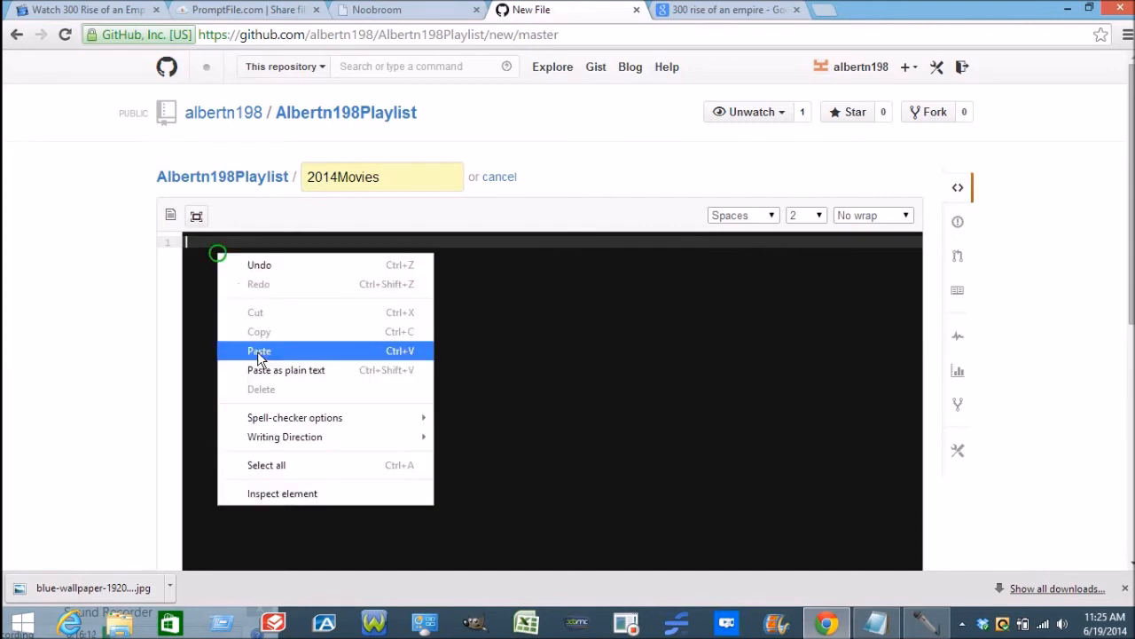
{"action": "left_click", "coordinate": [259, 353]}
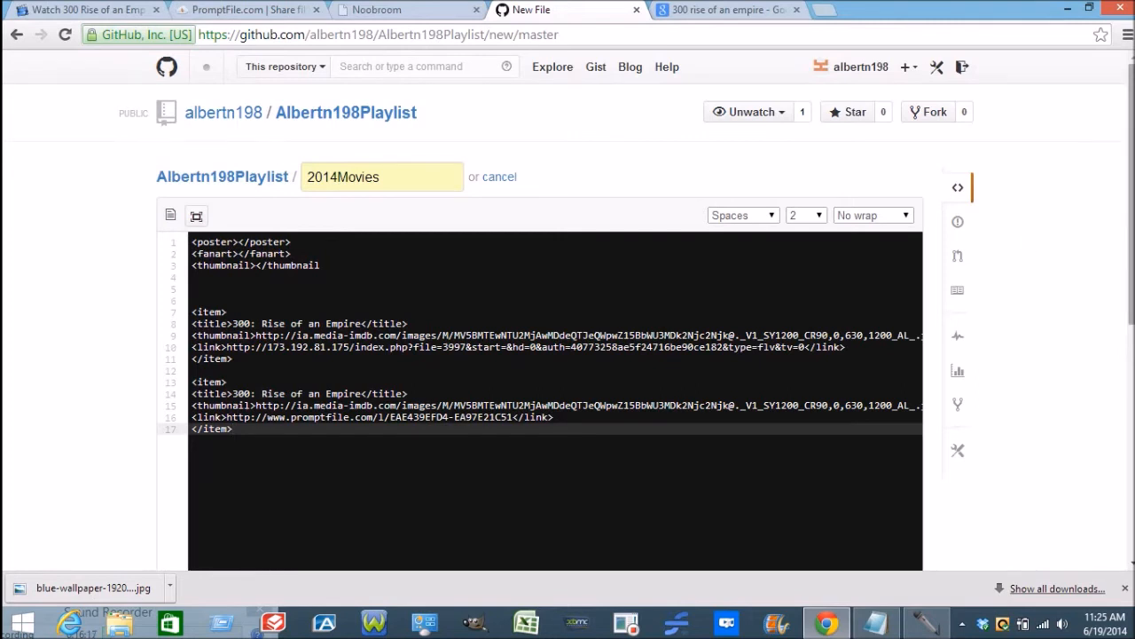
Step: Commit the new 2014Movies file and copy the web address of its raw version
{"action": "scroll", "coordinate": [1129, 219], "scroll_direction": "down", "scroll_amount": 4}
{"action": "left_click", "coordinate": [856, 517]}
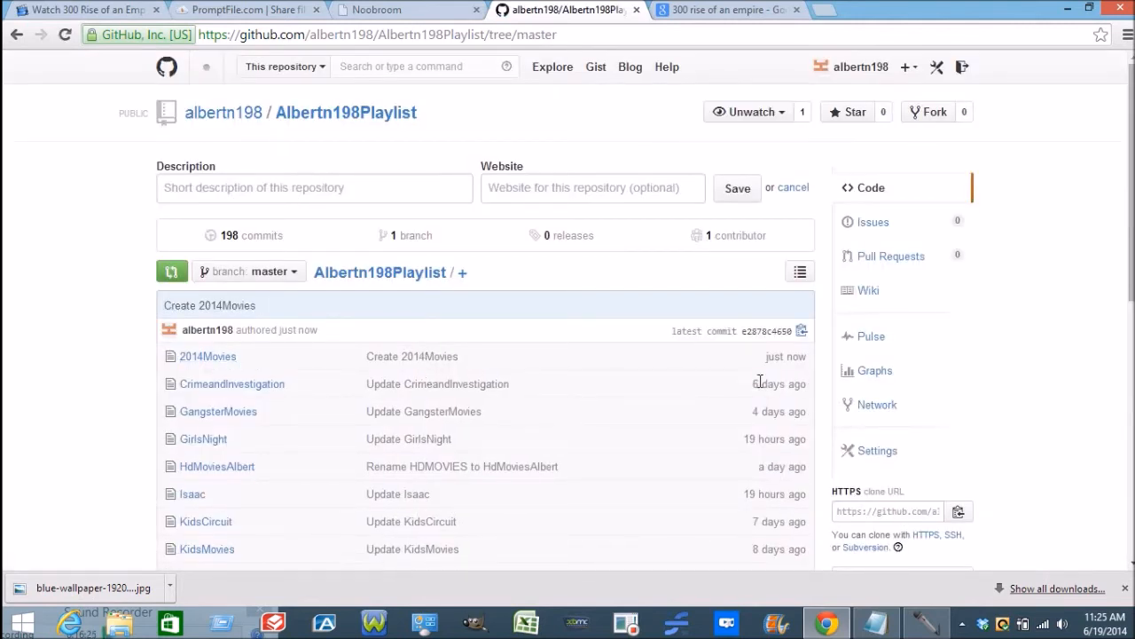
{"action": "left_click", "coordinate": [216, 360]}
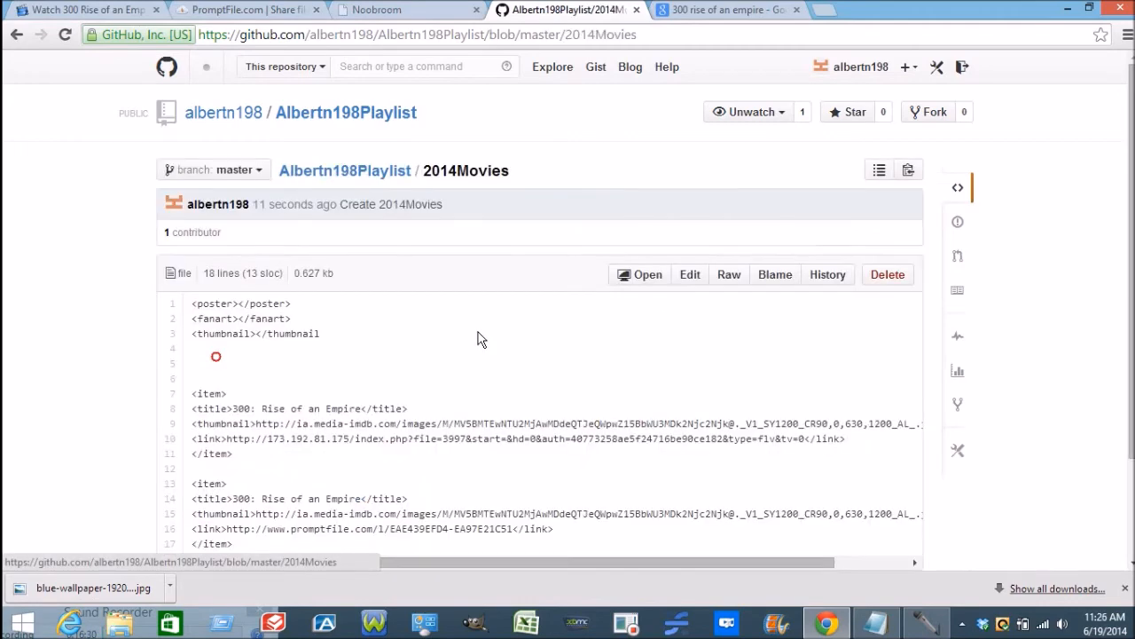
{"action": "left_click", "coordinate": [732, 276]}
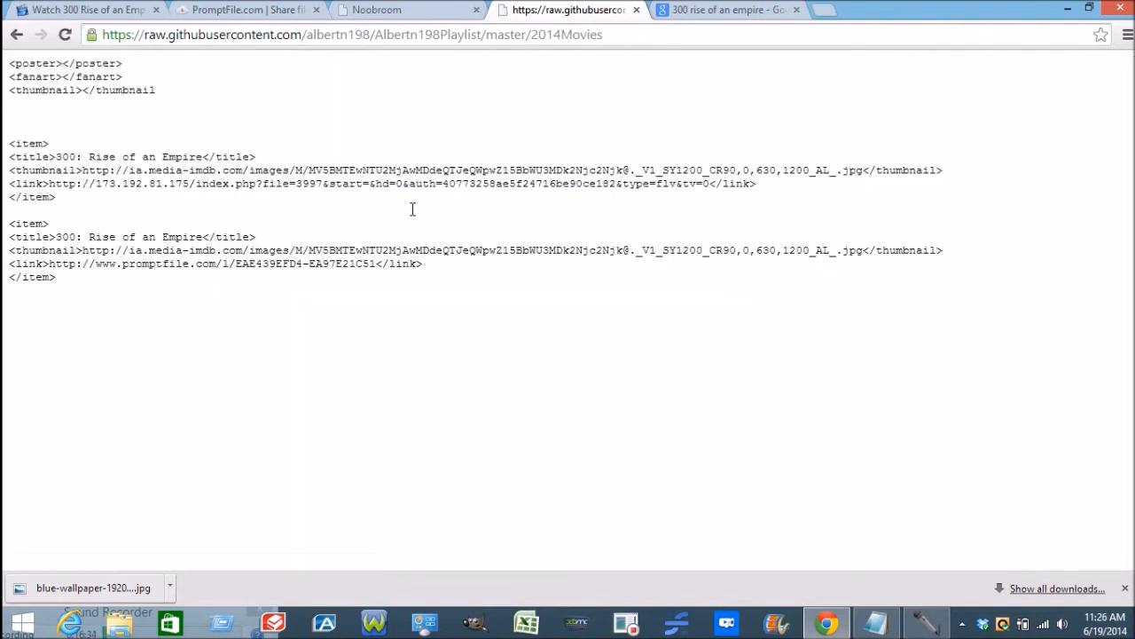
{"action": "left_click", "coordinate": [345, 34]}
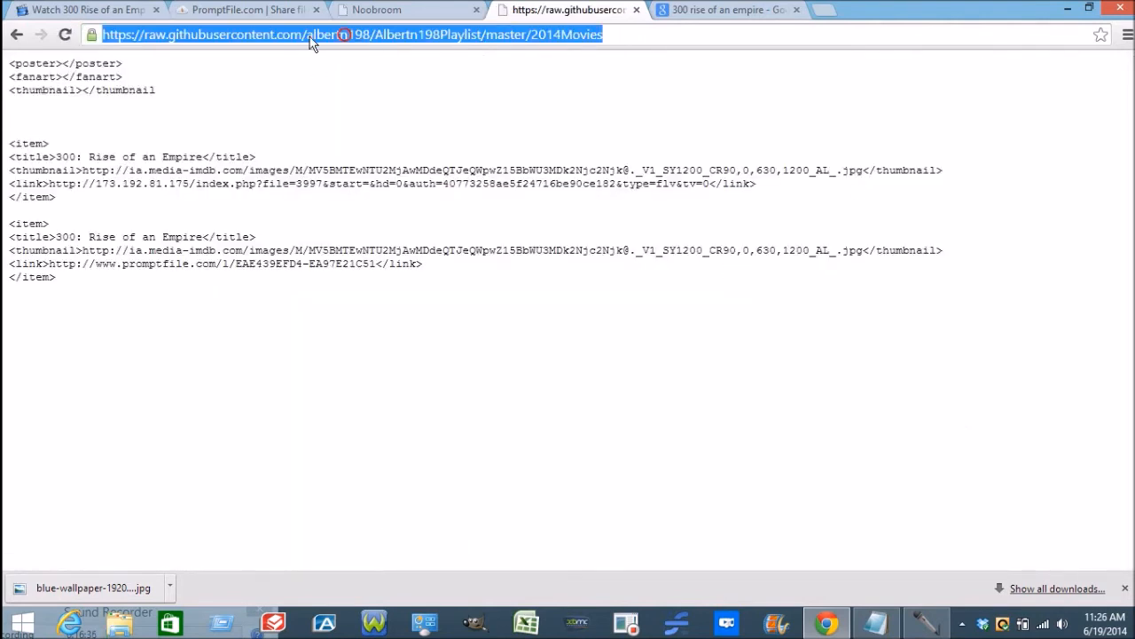
{"action": "right_click", "coordinate": [310, 40]}
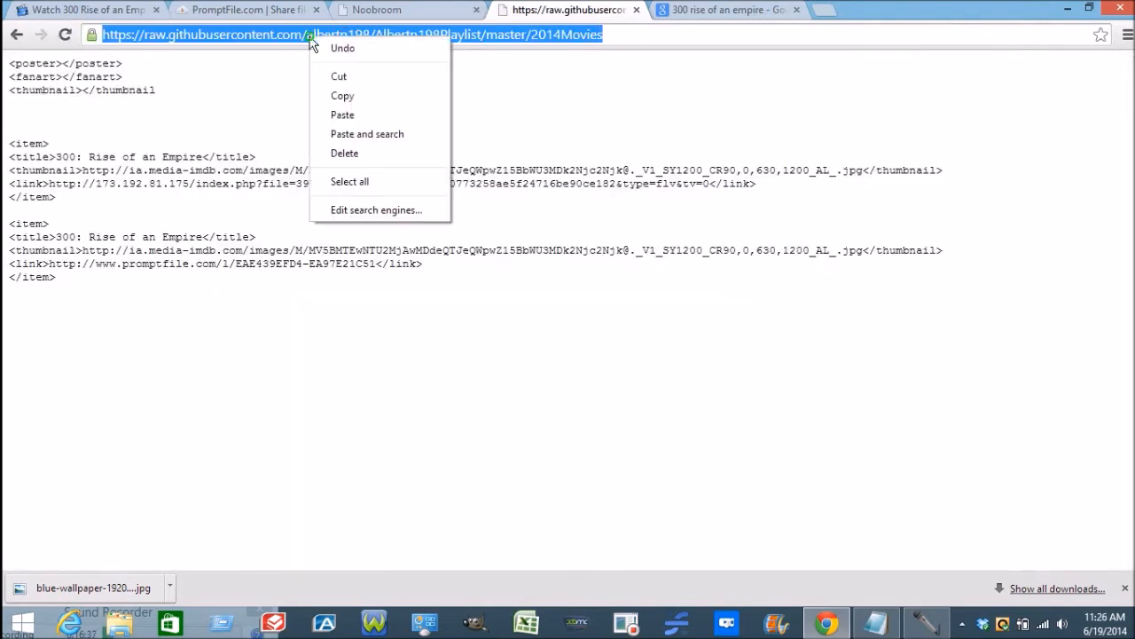
{"action": "left_click", "coordinate": [344, 100]}
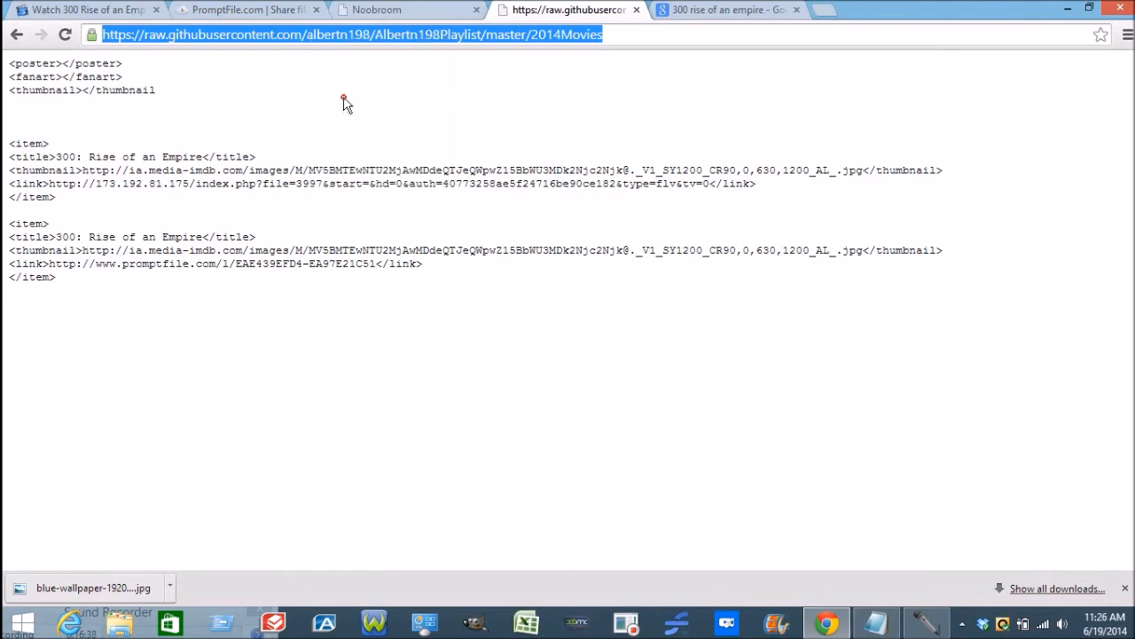
Step: Return to the playlist repository's file list and open main.xml for editing
{"action": "left_click", "coordinate": [15, 37]}
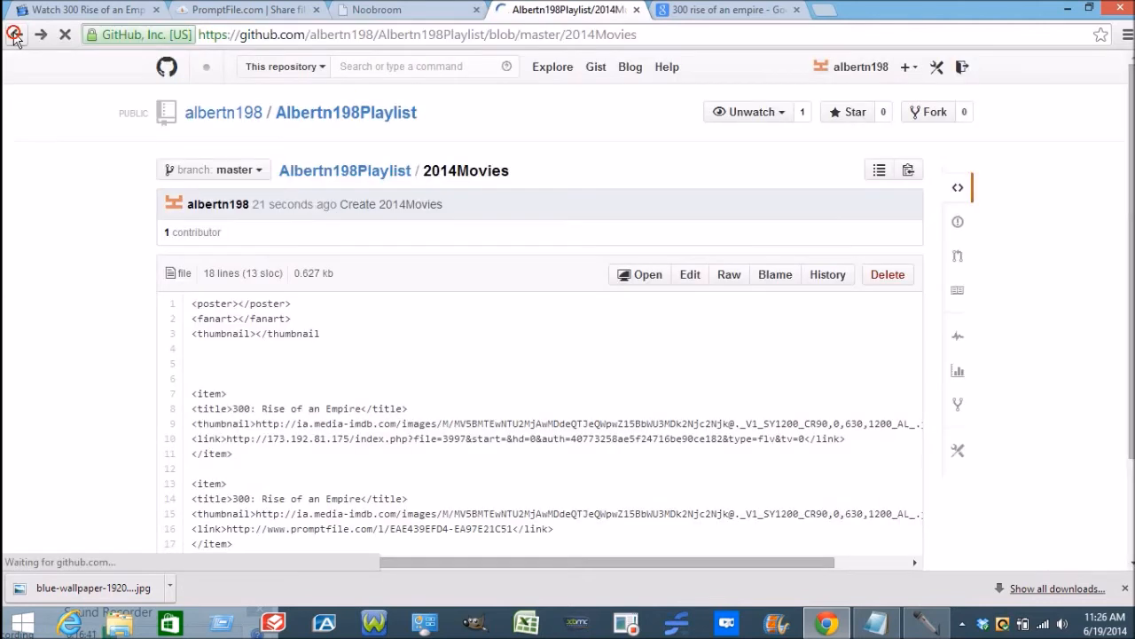
{"action": "left_click", "coordinate": [16, 35]}
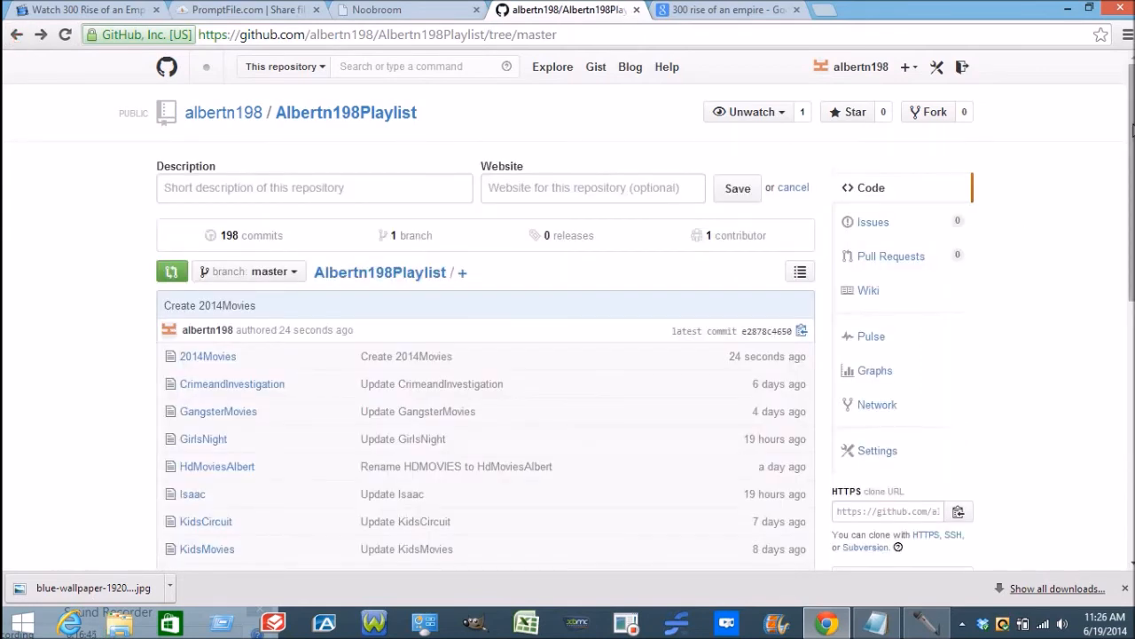
{"action": "left_click_drag", "start_coordinate": [1132, 130], "coordinate": [1128, 319]}
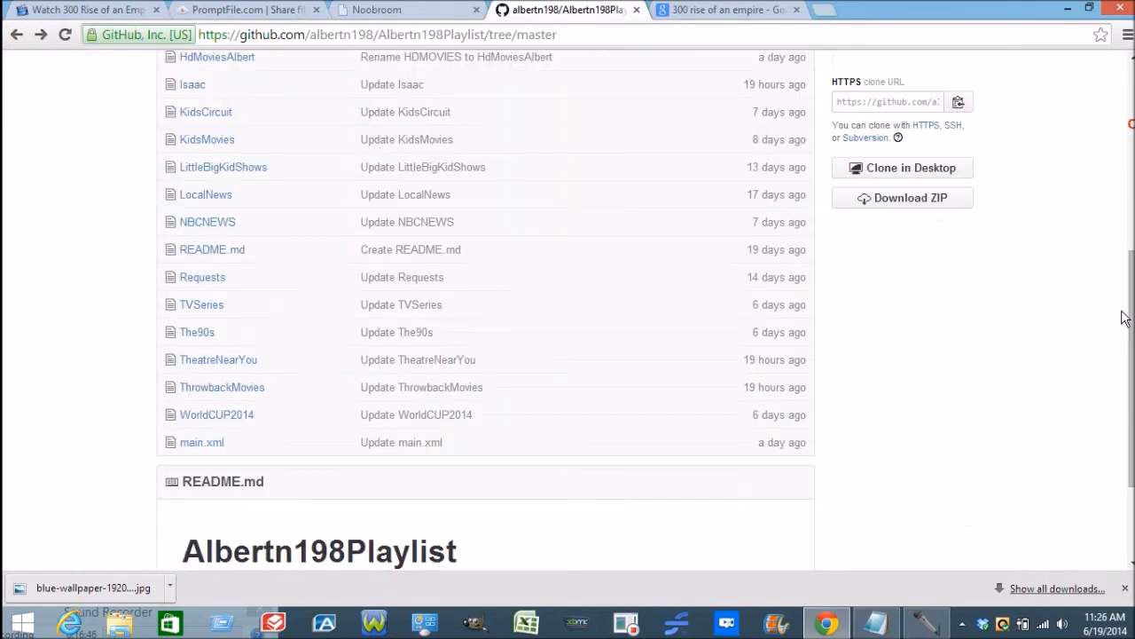
{"action": "left_click", "coordinate": [197, 443]}
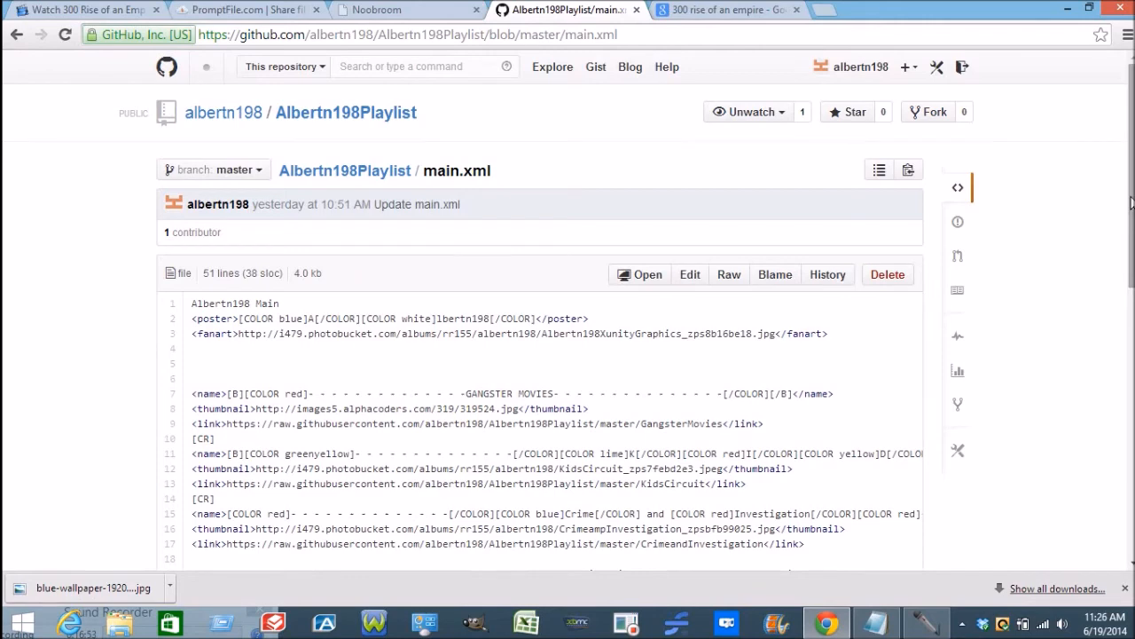
{"action": "scroll", "coordinate": [1131, 202], "scroll_direction": "down", "scroll_amount": 1}
{"action": "left_click", "coordinate": [691, 239]}
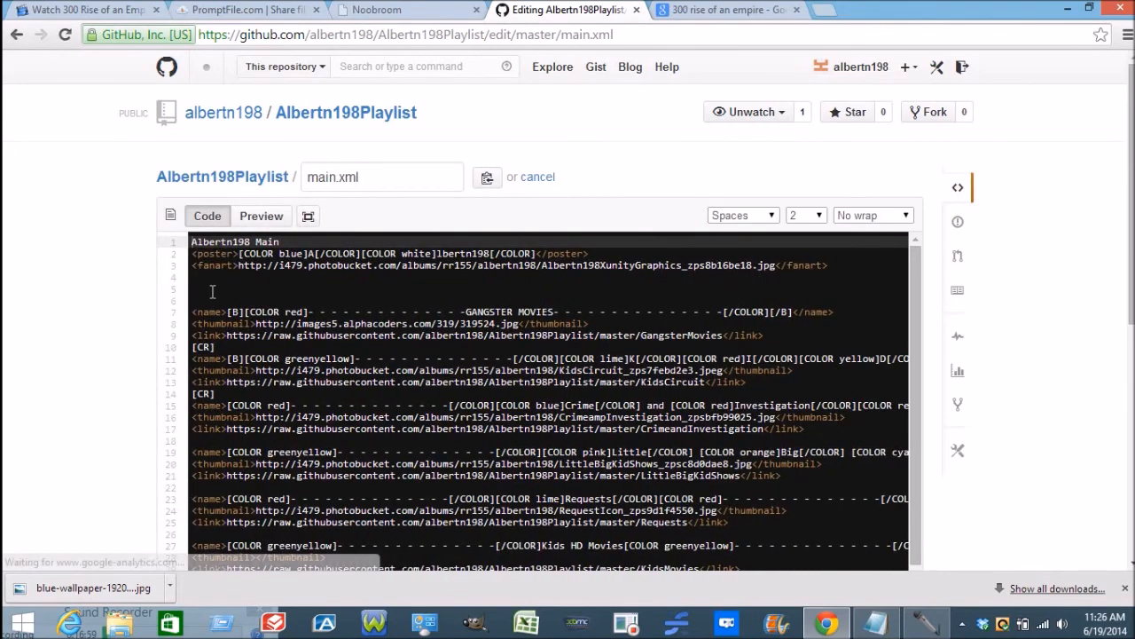
Step: Above the Gangster Movies entry in main.xml, add a name line reading 2014 Movies and an empty thumbnail tag pair below it
{"action": "left_click", "coordinate": [212, 292]}
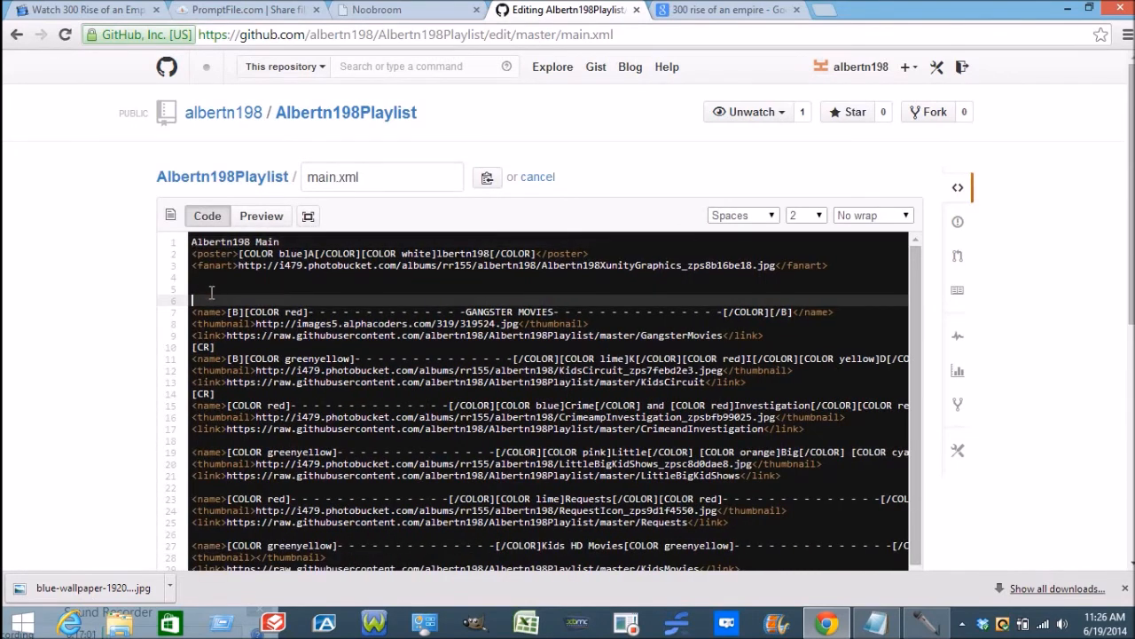
{"action": "key", "text": "Return"}
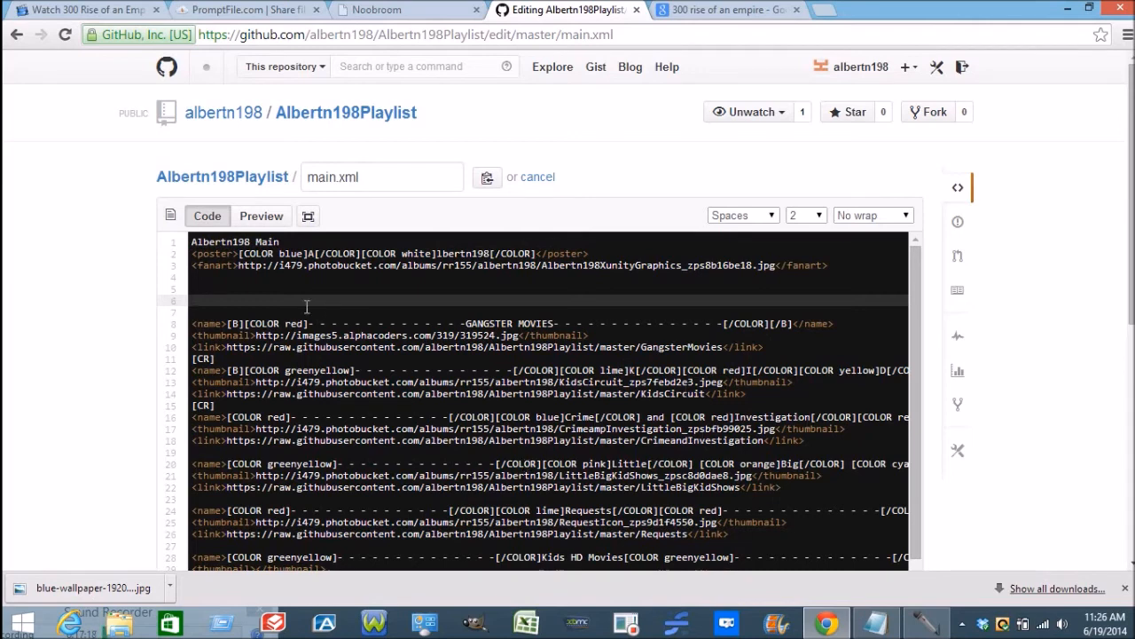
{"action": "type", "text": "<name>2014 Movies</name>"}
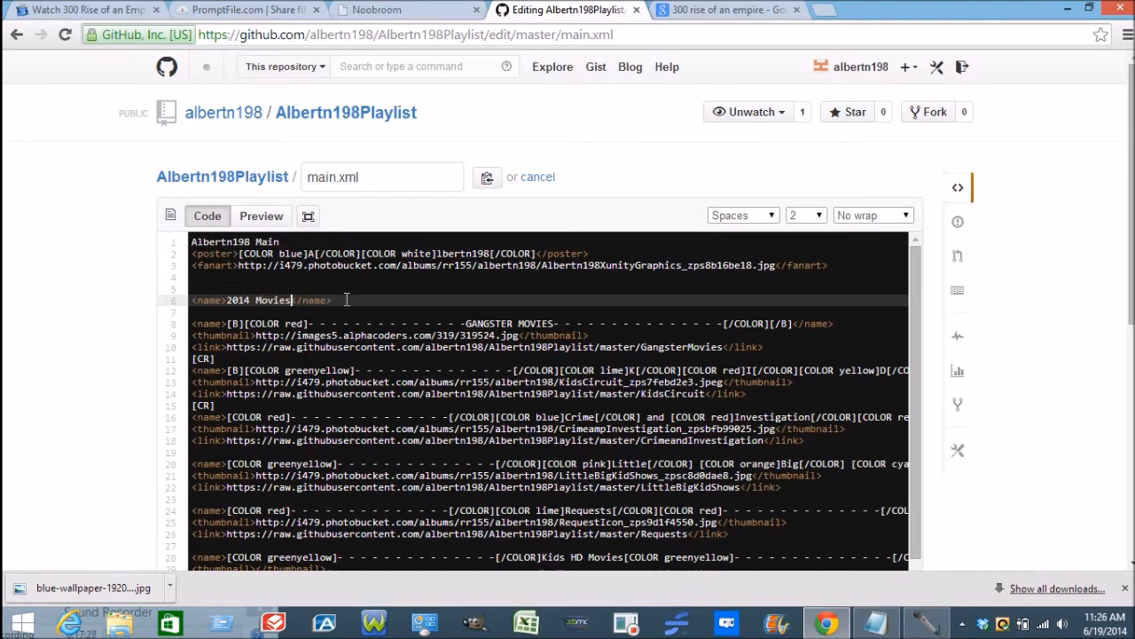
{"action": "left_click", "coordinate": [346, 300]}
{"action": "key", "text": "Return"}
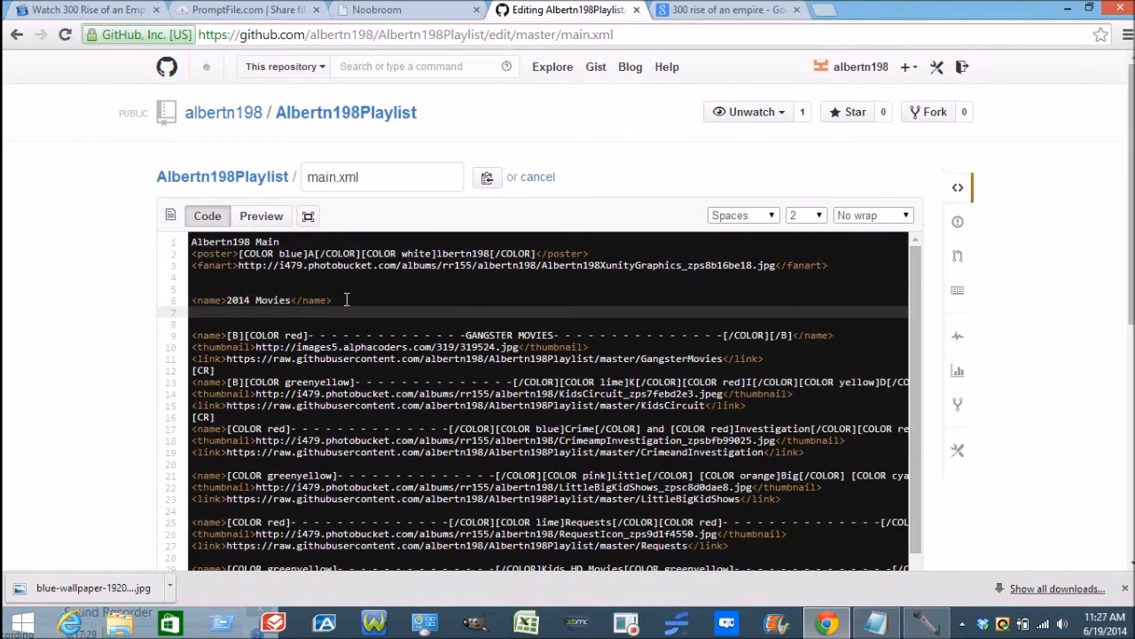
{"action": "type", "text": "<thumbnail></thumbnail>"}
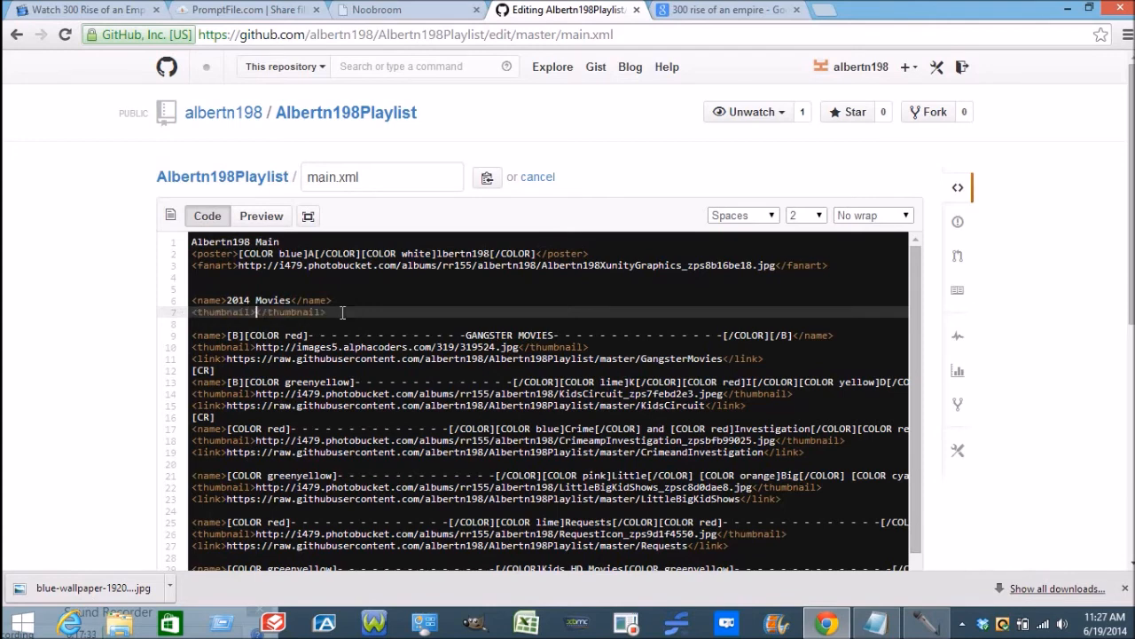
Step: Add a link tag pair below the new thumbnail line and paste the copied raw 2014Movies address between the tags
{"action": "left_click", "coordinate": [342, 312]}
{"action": "key", "text": "Return"}
{"action": "type", "text": "<link"}
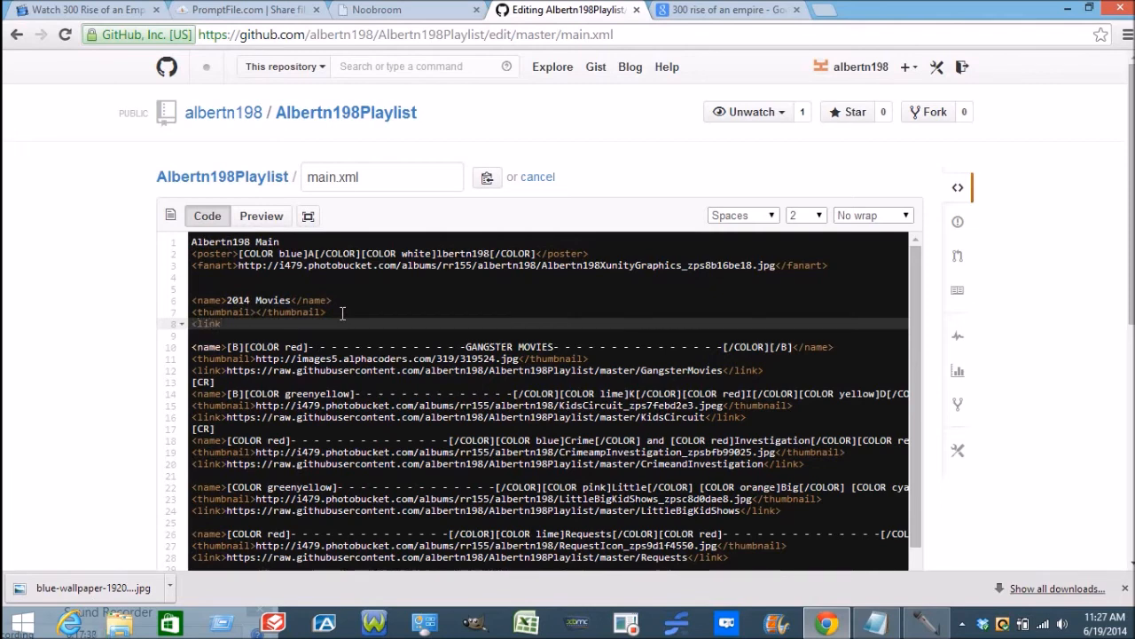
{"action": "type", "text": "></link>"}
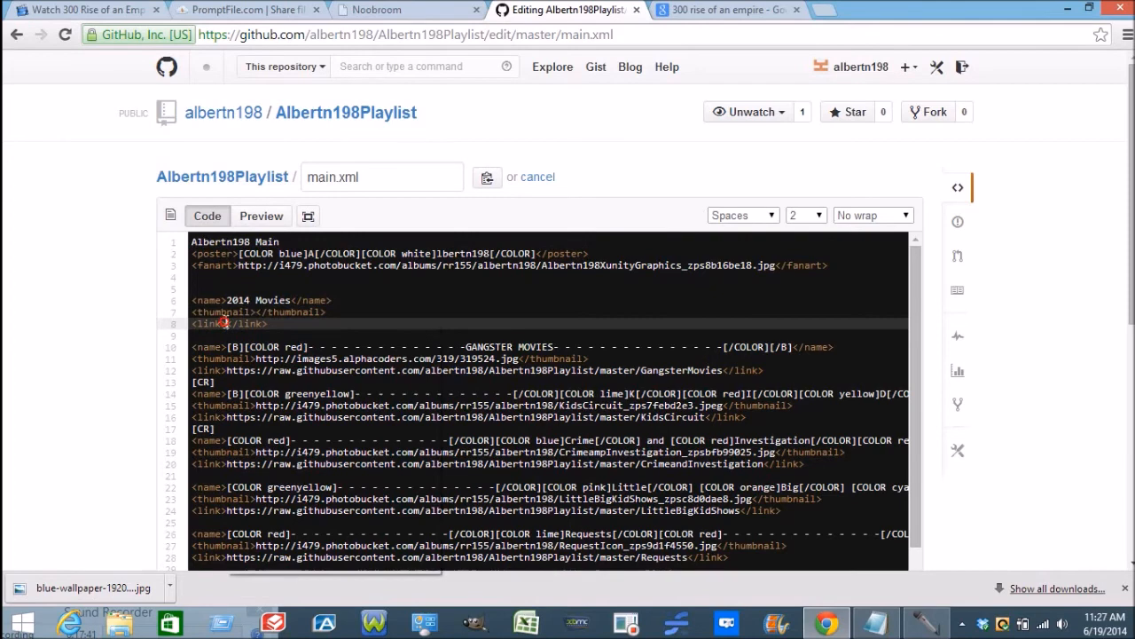
{"action": "right_click", "coordinate": [226, 323]}
{"action": "left_click", "coordinate": [266, 419]}
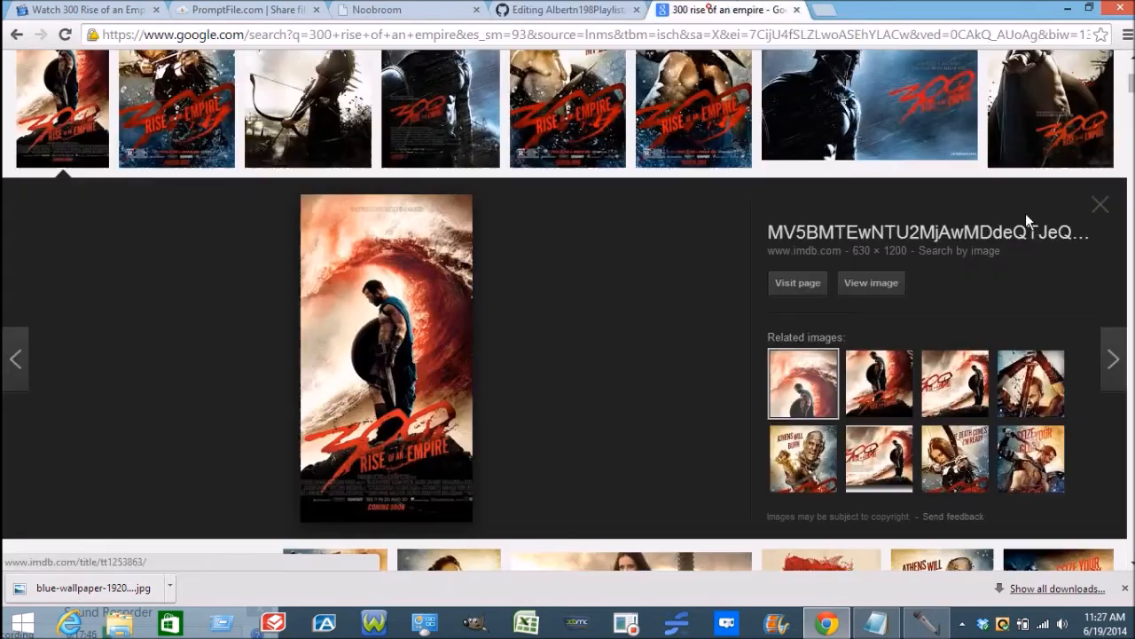
Step: Switch to the Google Images results, close the enlarged poster and search for "2014 movie"
{"action": "left_click", "coordinate": [711, 15]}
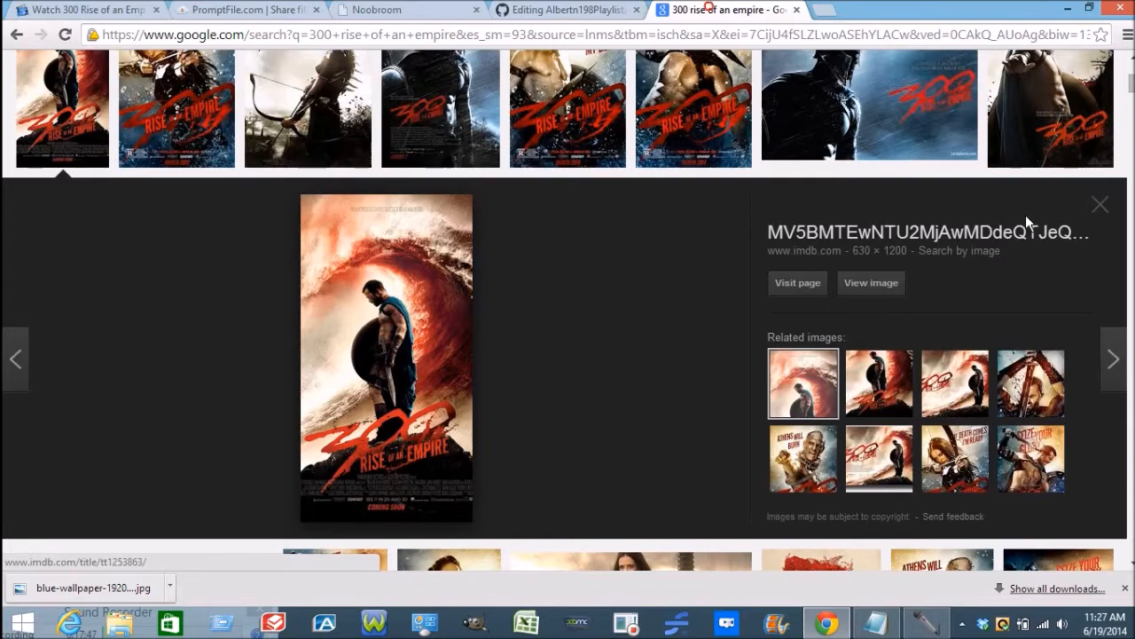
{"action": "left_click", "coordinate": [1101, 207]}
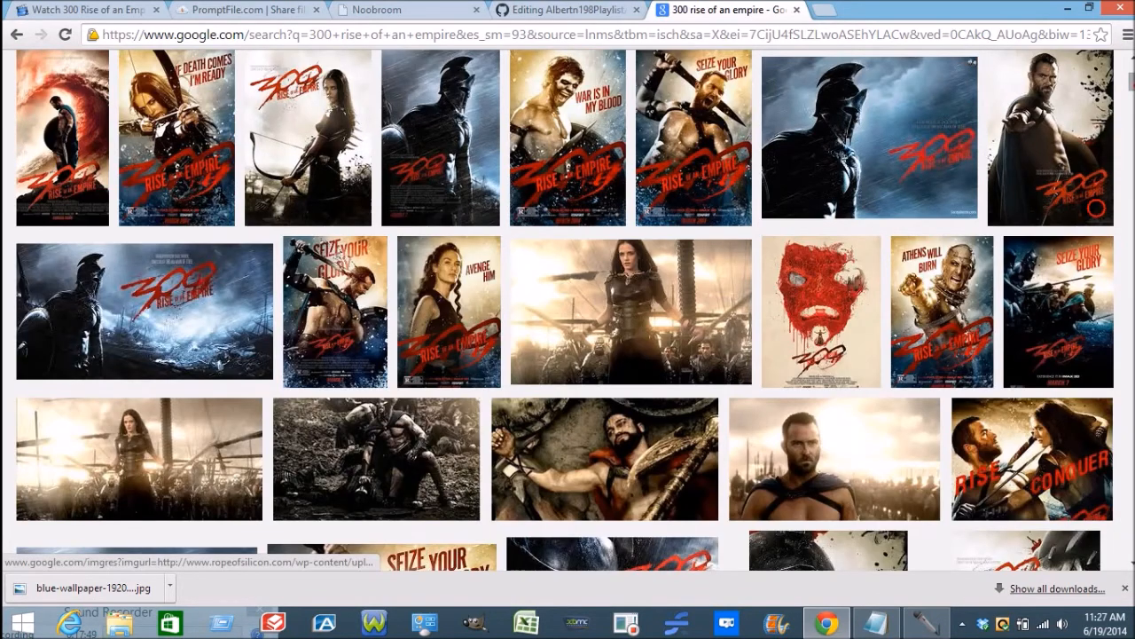
{"action": "scroll", "coordinate": [1100, 213], "scroll_direction": "up", "scroll_amount": 5}
{"action": "left_click_drag", "start_coordinate": [261, 77], "coordinate": [64, 82]}
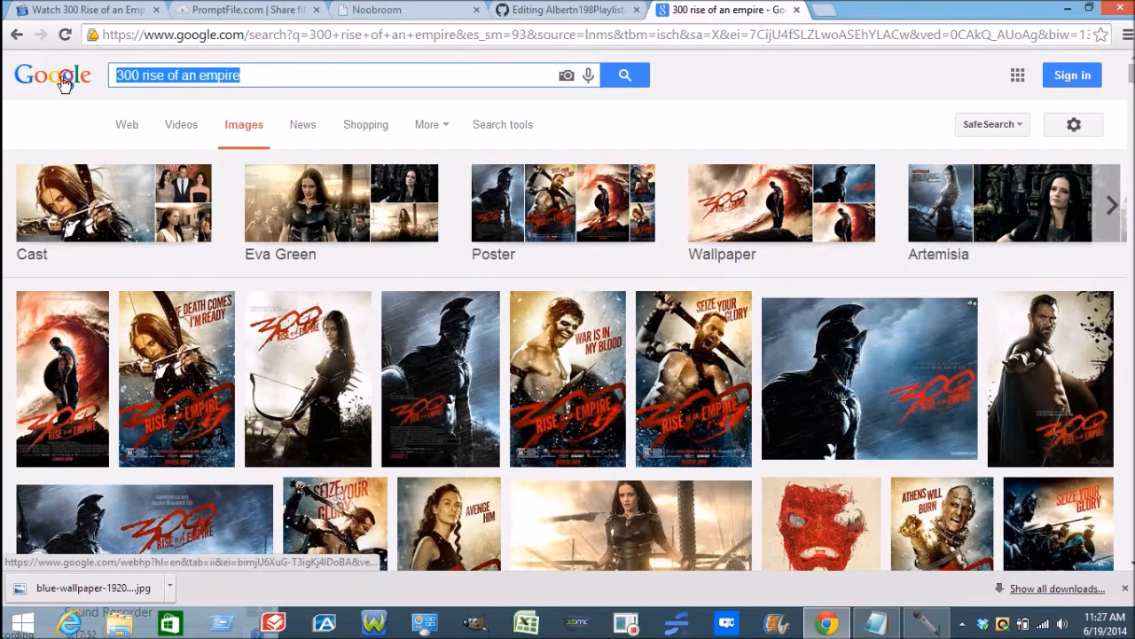
{"action": "type", "text": "2014 movie"}
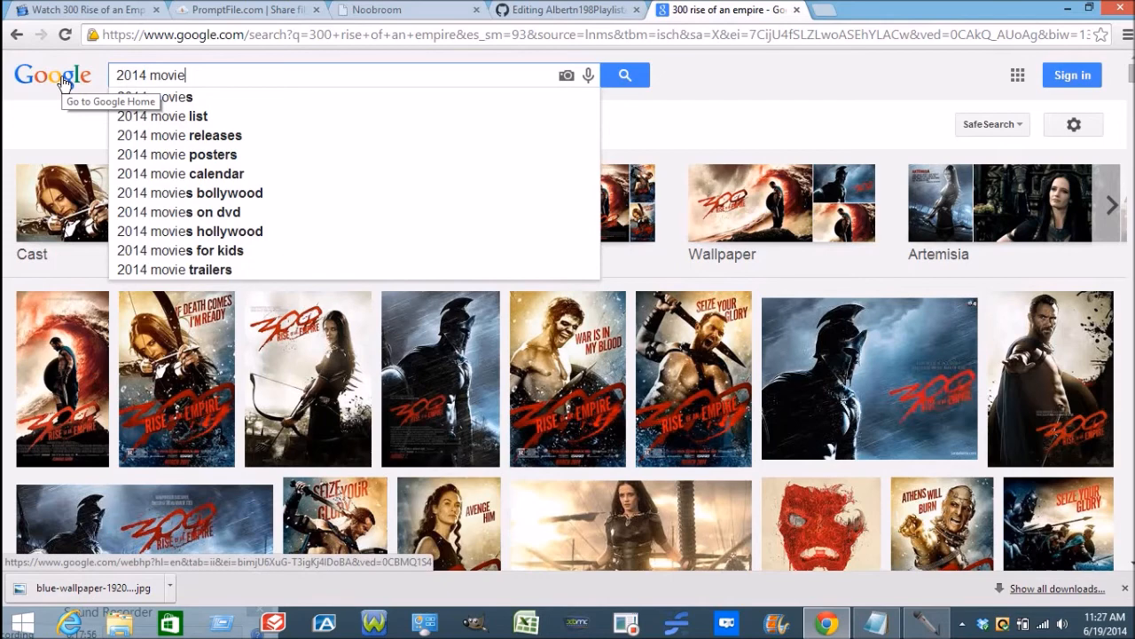
{"action": "key", "text": "Return"}
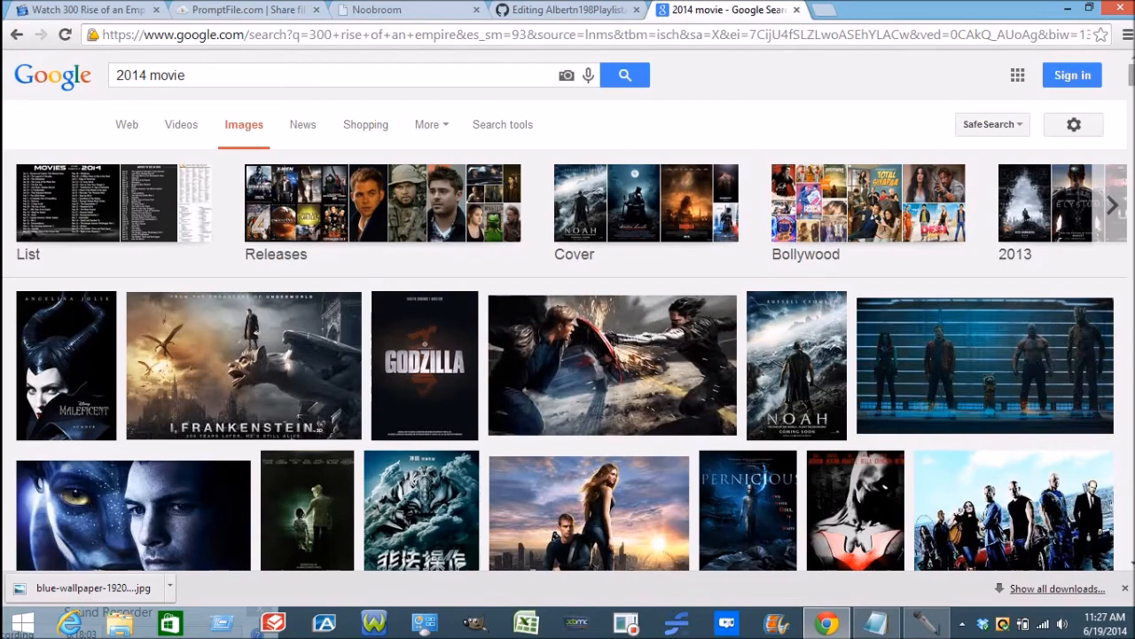
Step: Look through the image results for a suitable thumbnail and refine the search to "2014 movies"
{"action": "scroll", "coordinate": [568, 311], "scroll_direction": "down", "scroll_amount": 10}
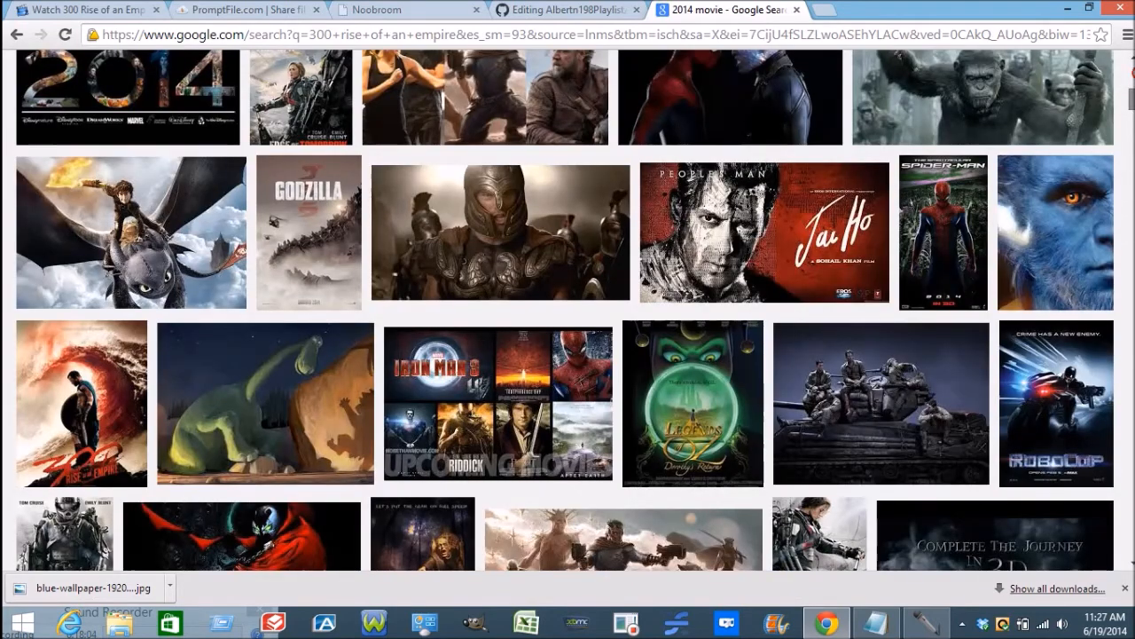
{"action": "scroll", "coordinate": [568, 311], "scroll_direction": "down", "scroll_amount": 7}
{"action": "scroll", "coordinate": [568, 311], "scroll_direction": "up", "scroll_amount": 4}
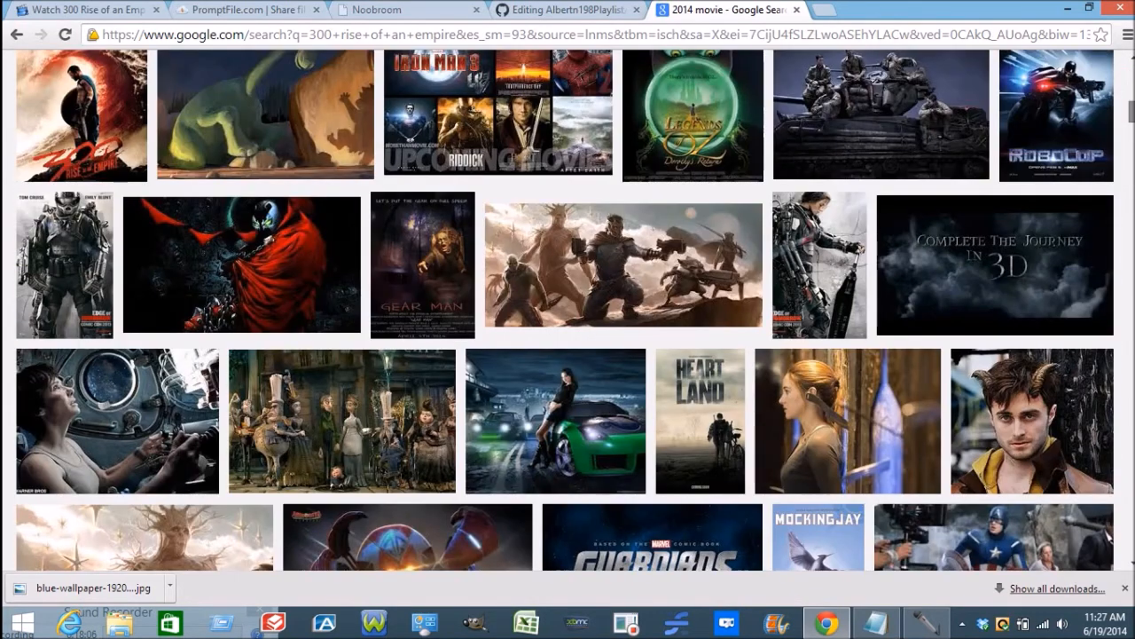
{"action": "scroll", "coordinate": [568, 311], "scroll_direction": "up", "scroll_amount": 12}
{"action": "left_click", "coordinate": [259, 74]}
{"action": "type", "text": "s"}
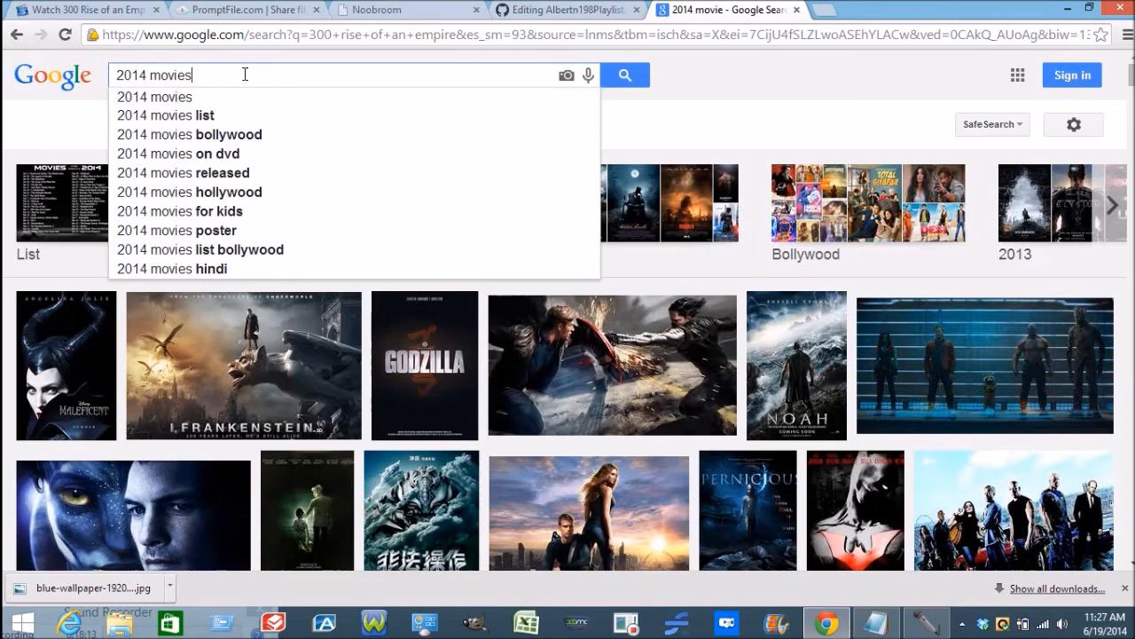
{"action": "key", "text": "Return"}
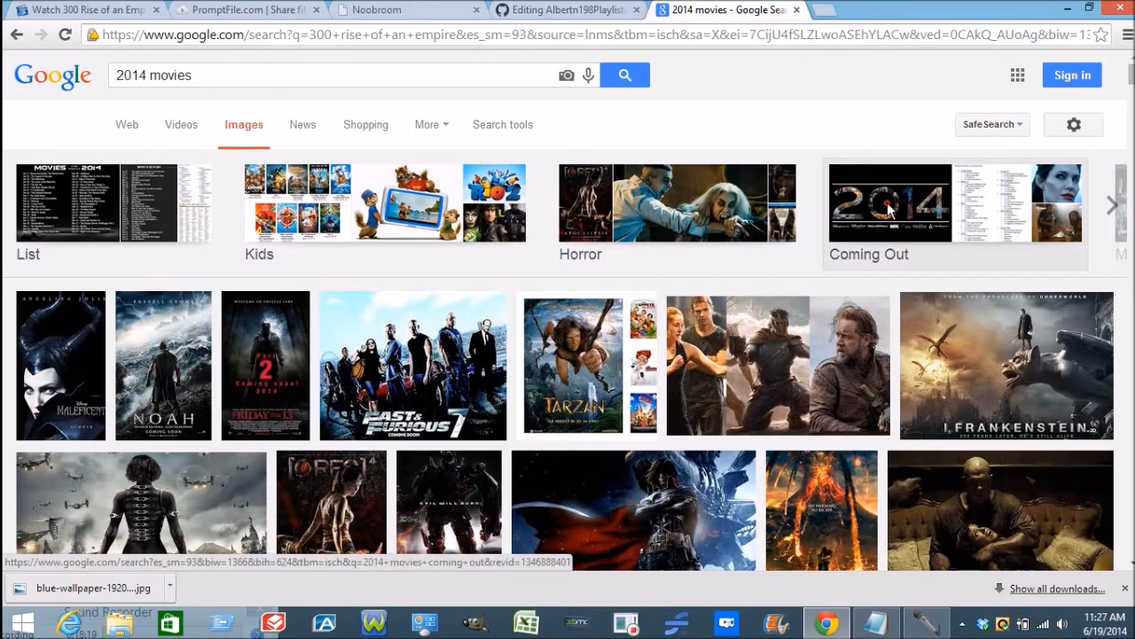
Step: Open the Disney 2014 image from the Coming Out group and copy its image URL
{"action": "left_click", "coordinate": [889, 210]}
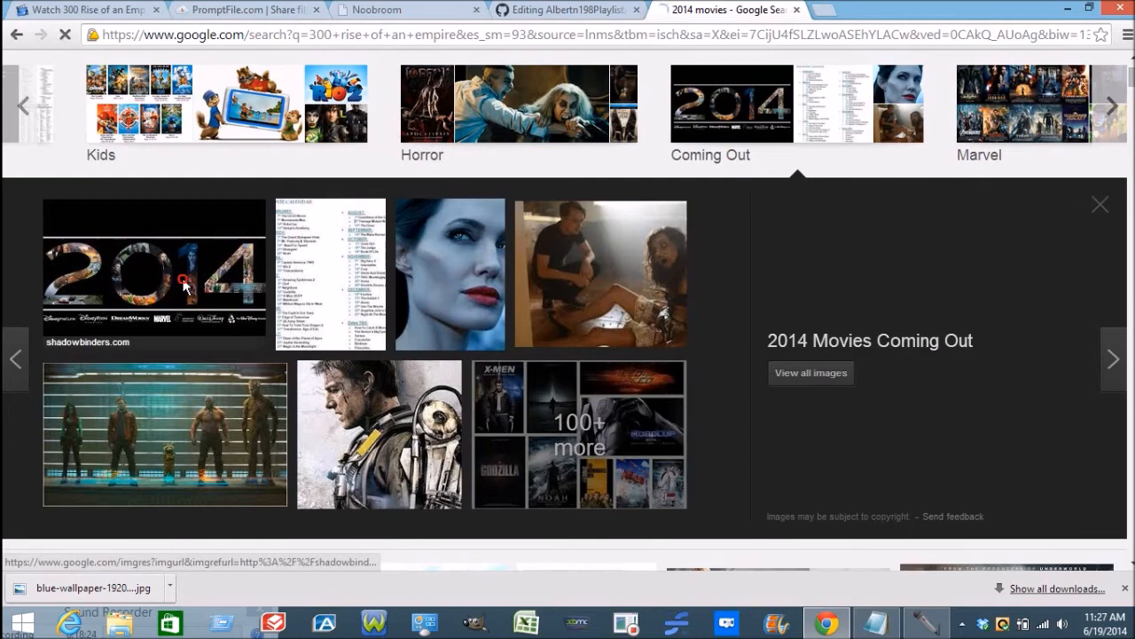
{"action": "left_click", "coordinate": [184, 286]}
{"action": "right_click", "coordinate": [333, 323]}
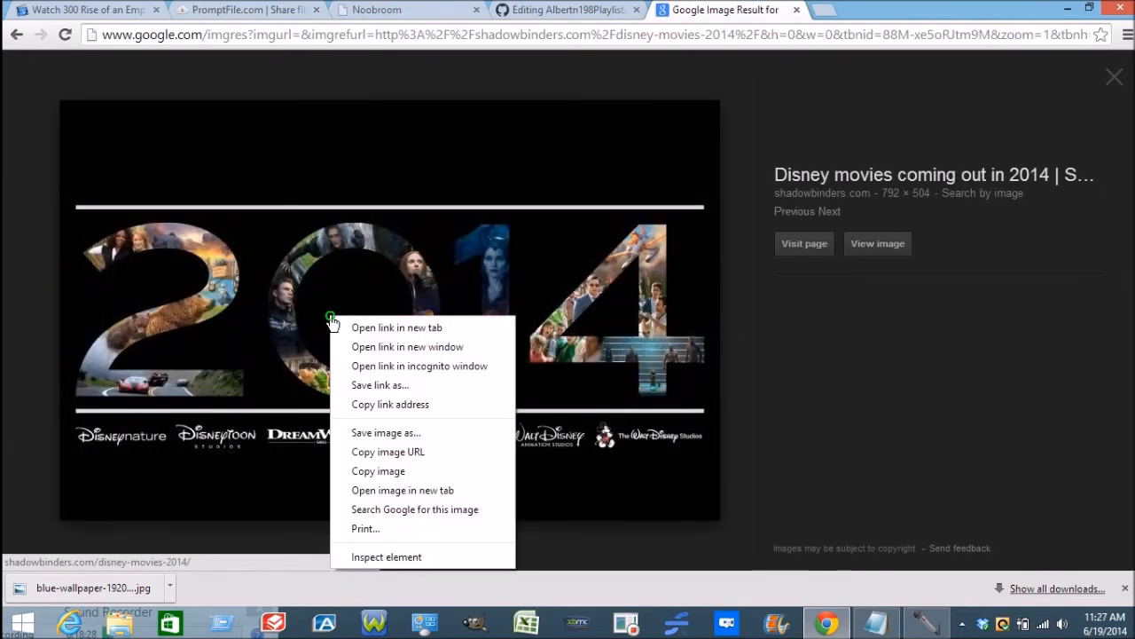
{"action": "left_click", "coordinate": [418, 454]}
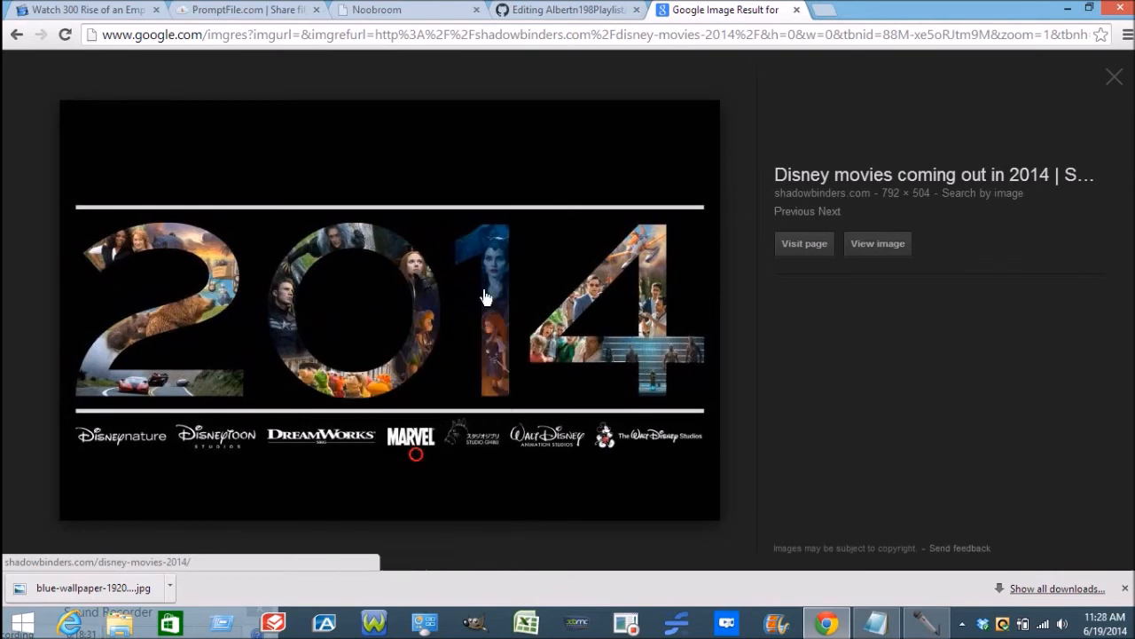
Step: Return to the main.xml editor and paste the copied image URL between the thumbnail tags of the 2014 Movies entry
{"action": "left_click", "coordinate": [566, 10]}
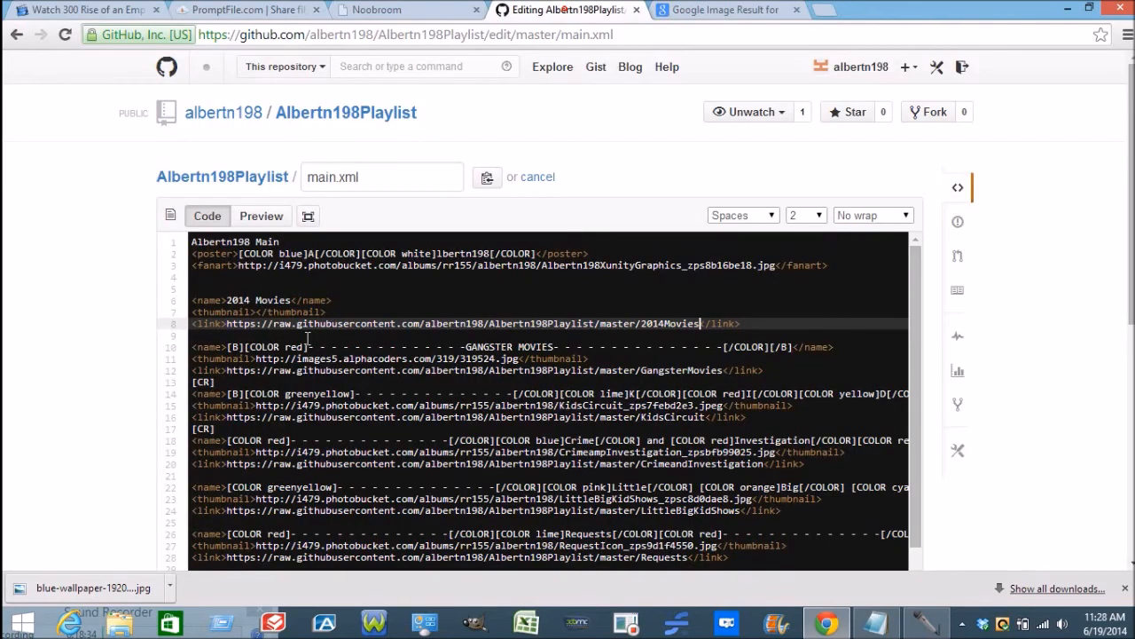
{"action": "left_click", "coordinate": [255, 312]}
{"action": "right_click", "coordinate": [255, 312]}
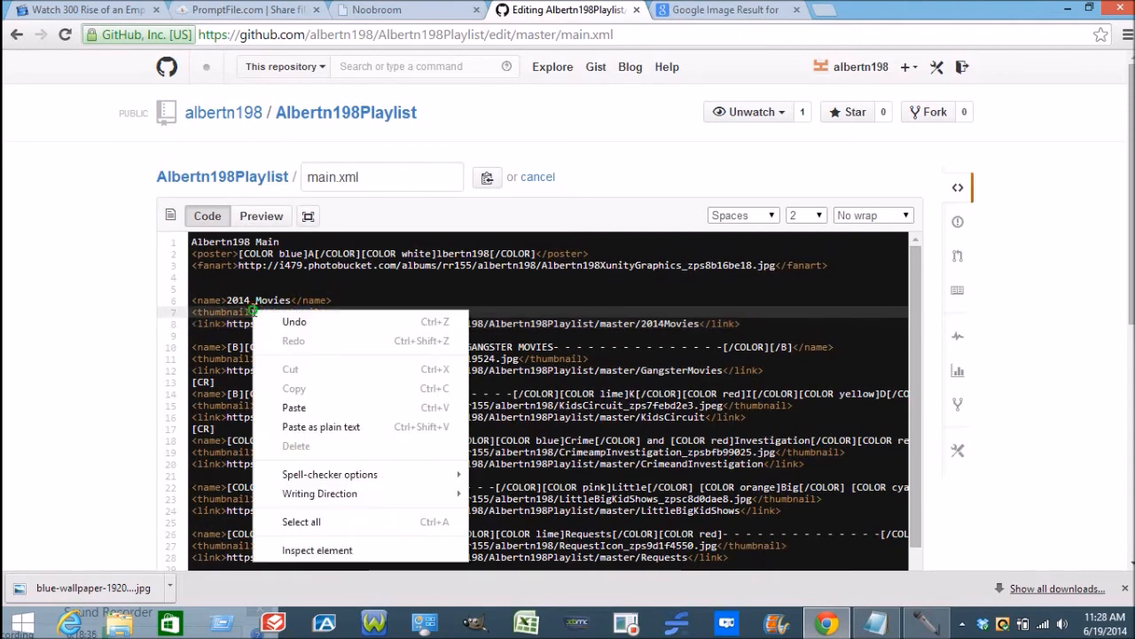
{"action": "left_click", "coordinate": [307, 408]}
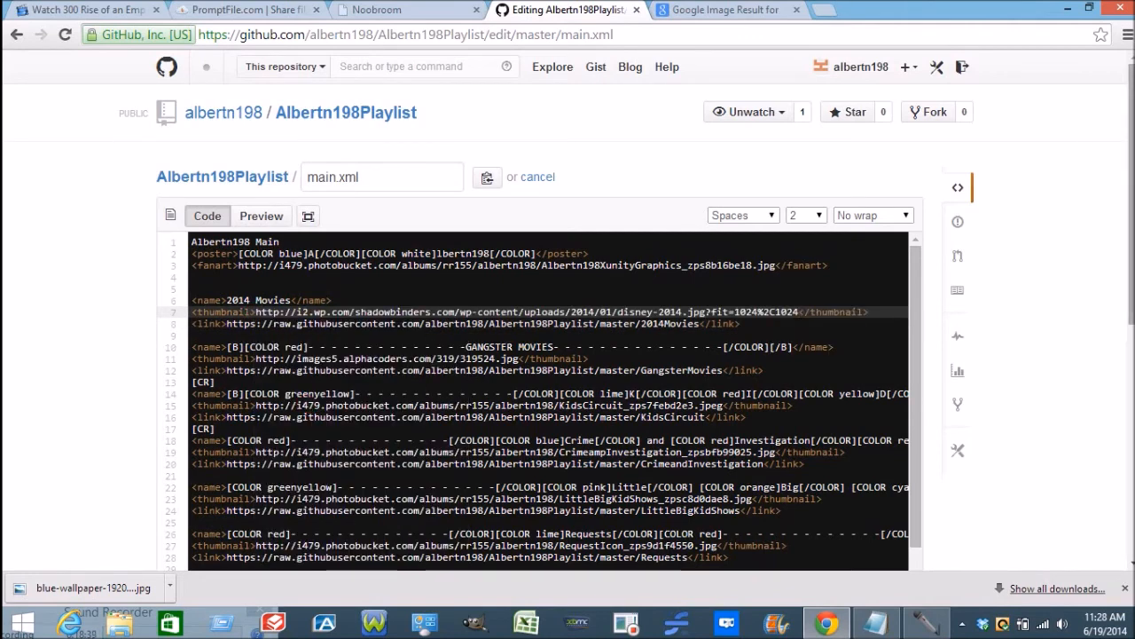
Step: Commit the changes to main.xml and minimize the browser window
{"action": "scroll", "coordinate": [855, 532], "scroll_direction": "down", "scroll_amount": 5}
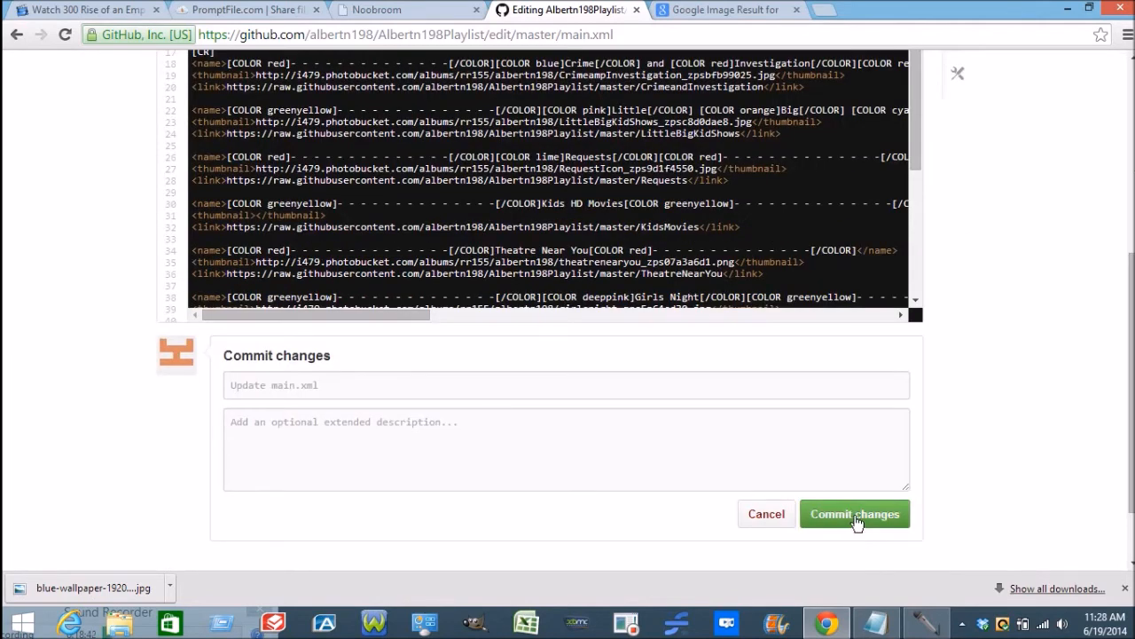
{"action": "left_click", "coordinate": [855, 516]}
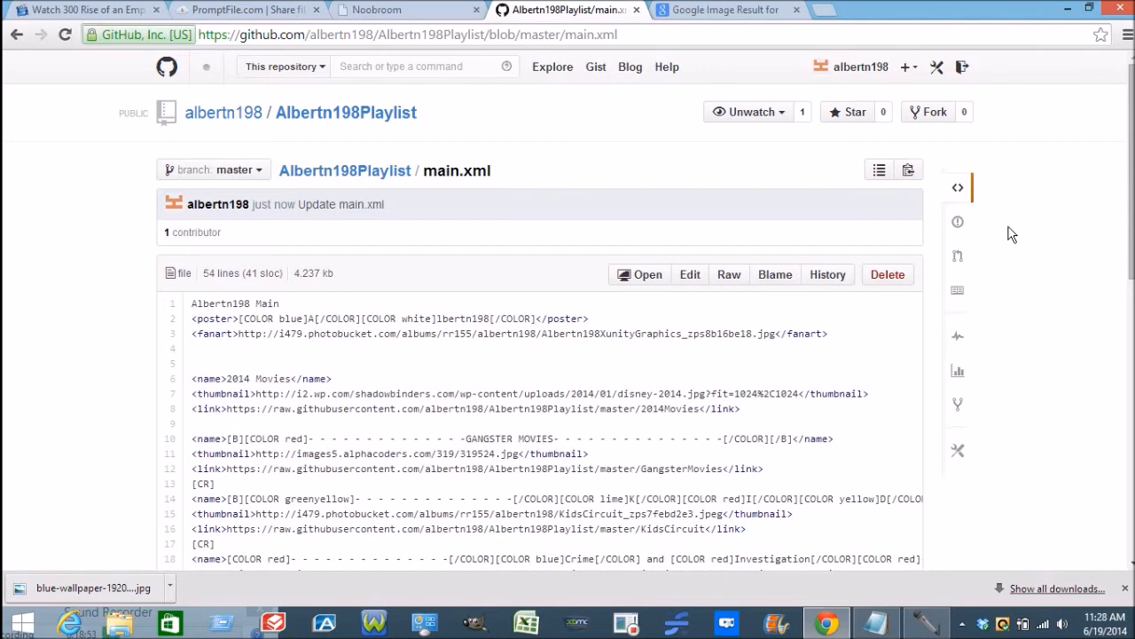
{"action": "left_click", "coordinate": [1071, 9]}
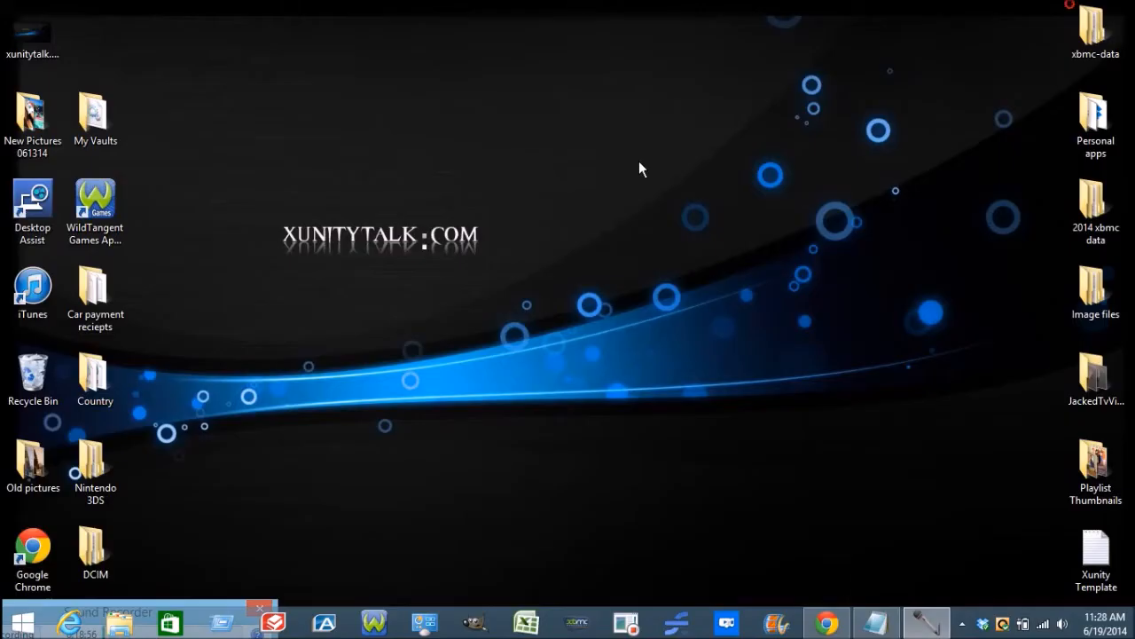
Step: Launch XBMC, minimize the Xunity Template notes covering it, and switch XBMC to full screen
{"action": "left_click", "coordinate": [584, 626]}
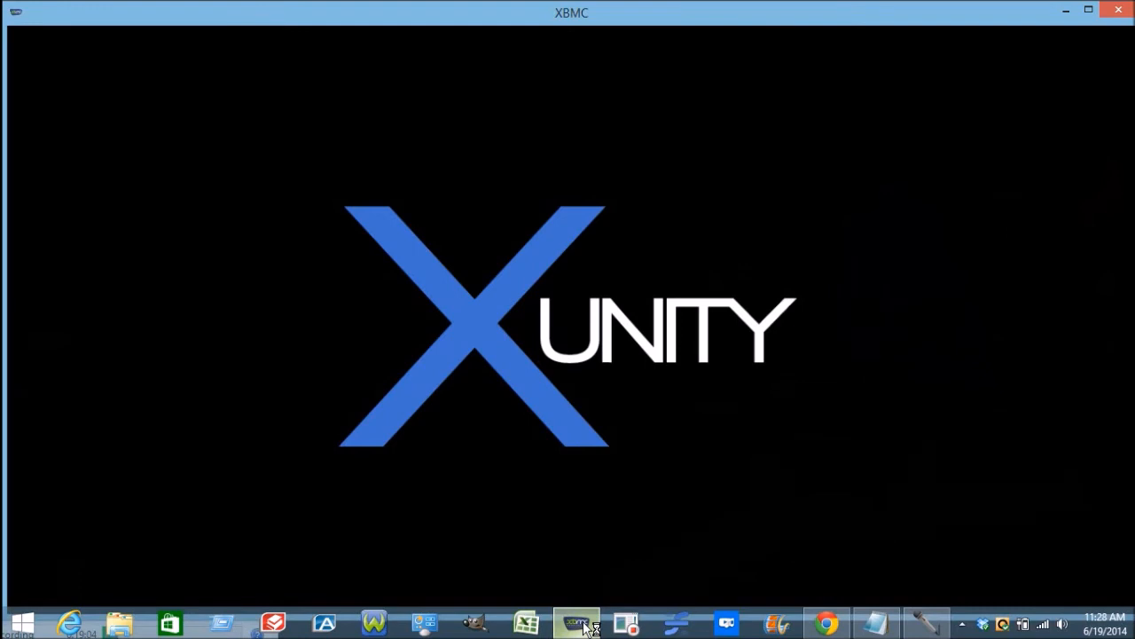
{"action": "left_click", "coordinate": [876, 624]}
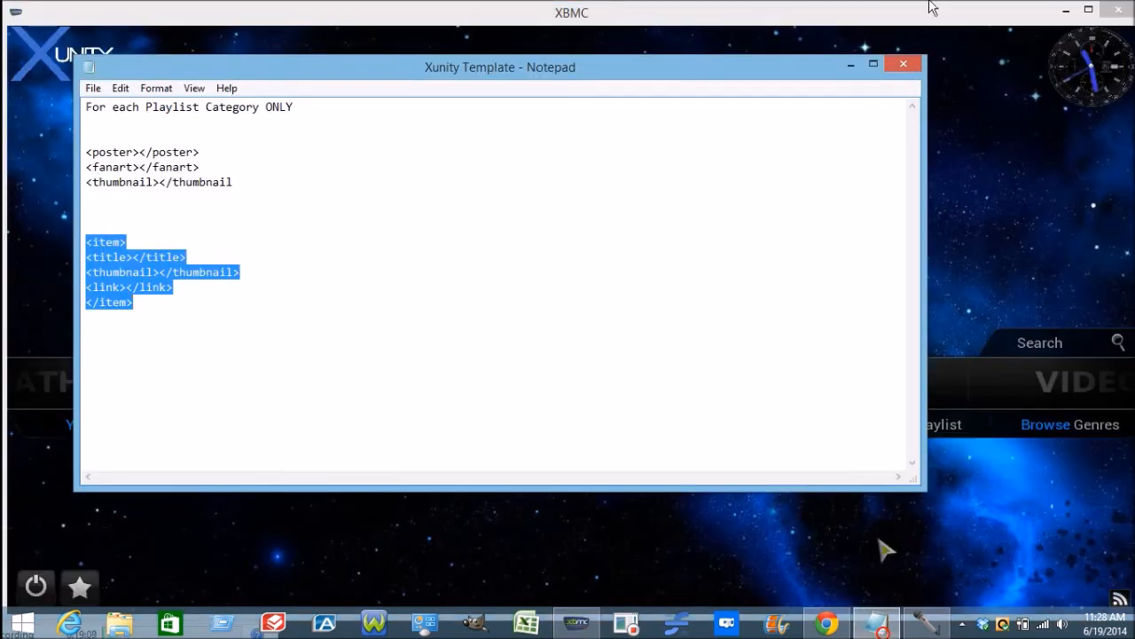
{"action": "left_click", "coordinate": [850, 66]}
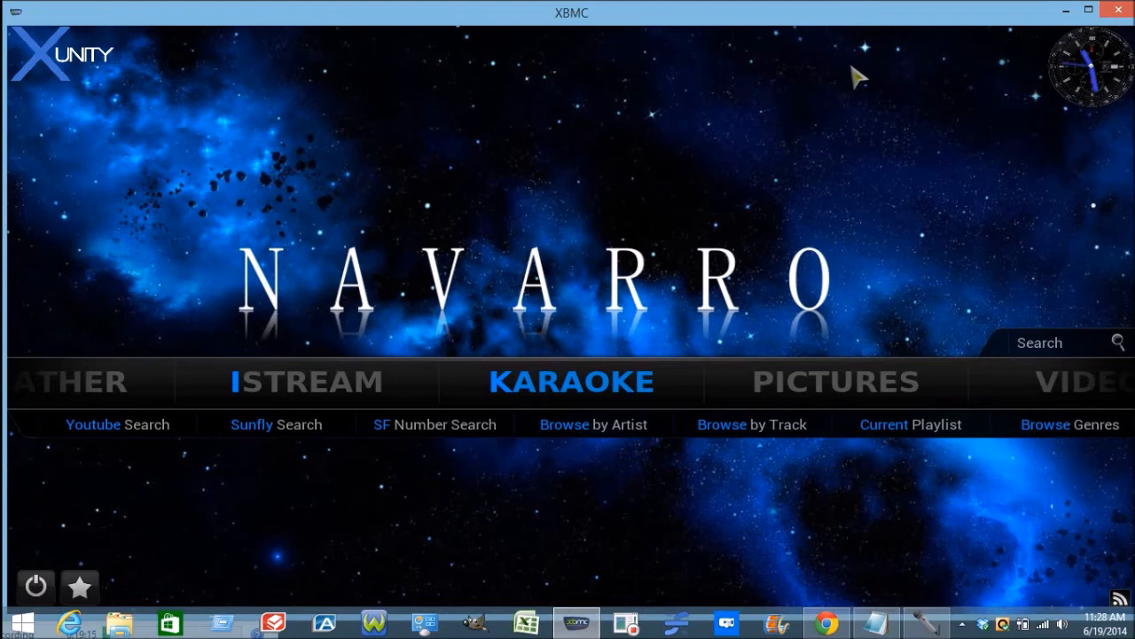
{"action": "mouse_move", "coordinate": [312, 397]}
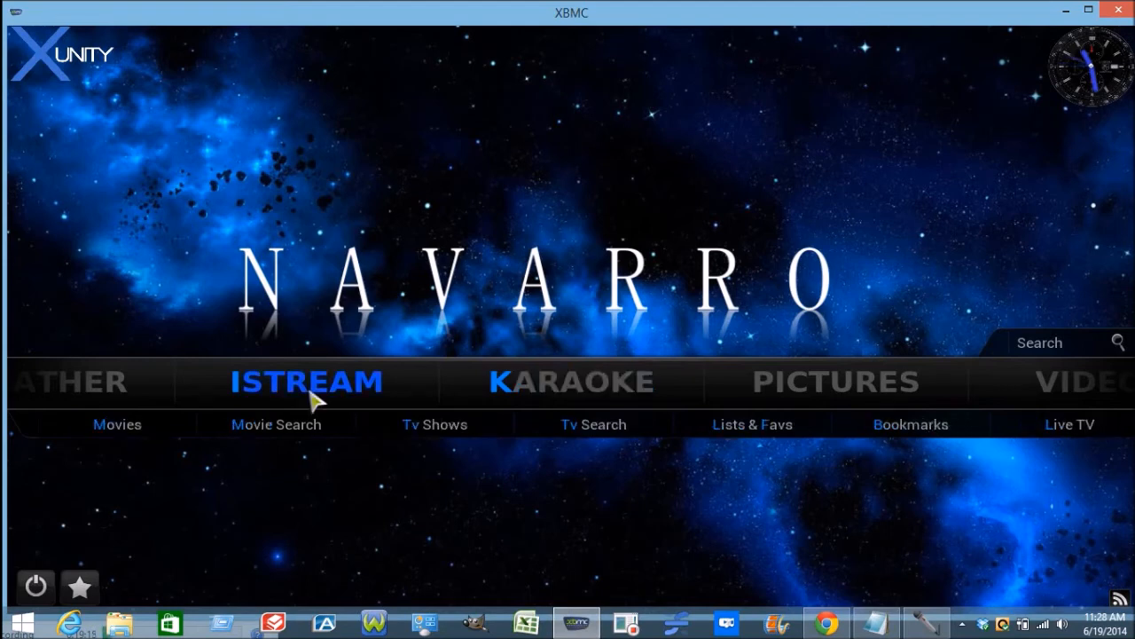
{"action": "key", "text": "backslash"}
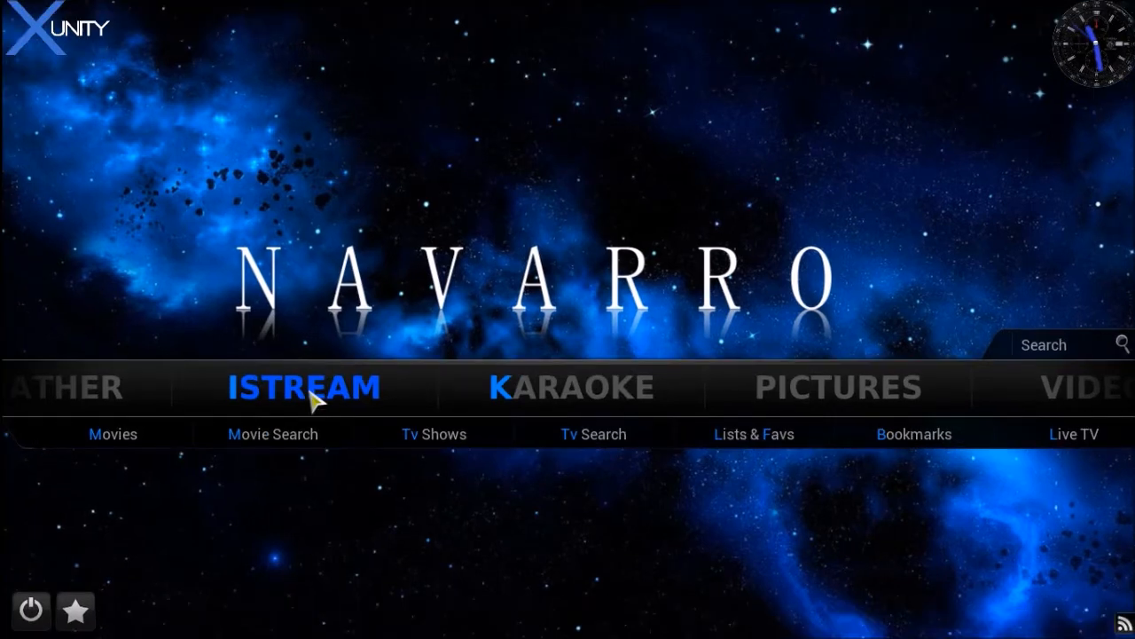
Step: Open Lists & Favs from the iSTREAM entry on the home screen and go into Playlists
{"action": "key", "text": "Down"}
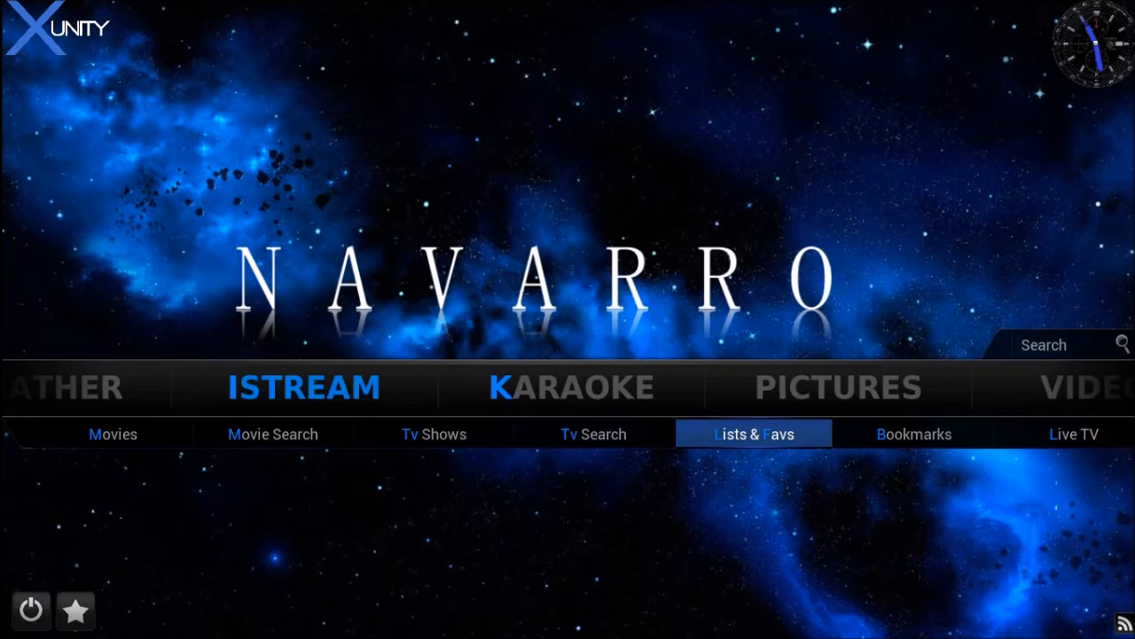
{"action": "key", "text": "Return"}
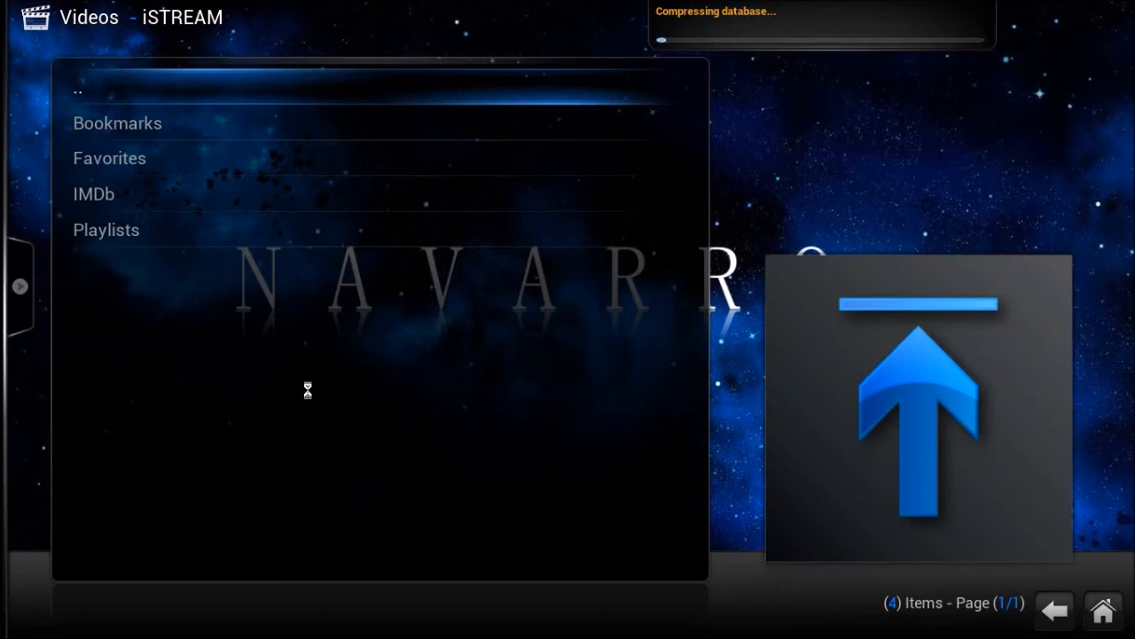
{"action": "key", "text": "Up"}
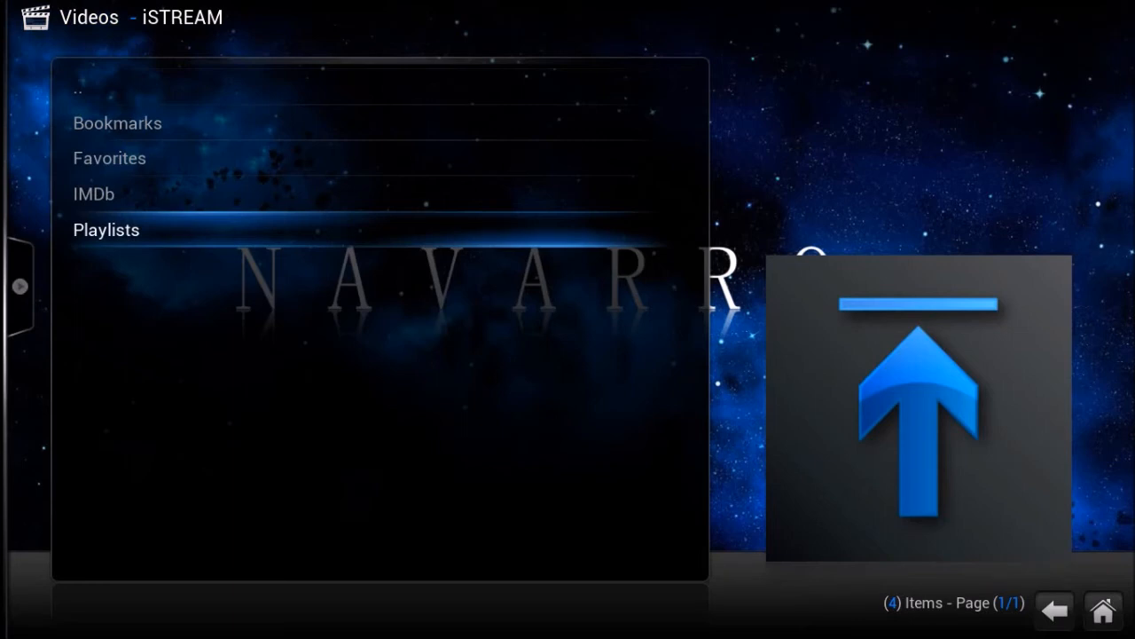
{"action": "key", "text": "Return"}
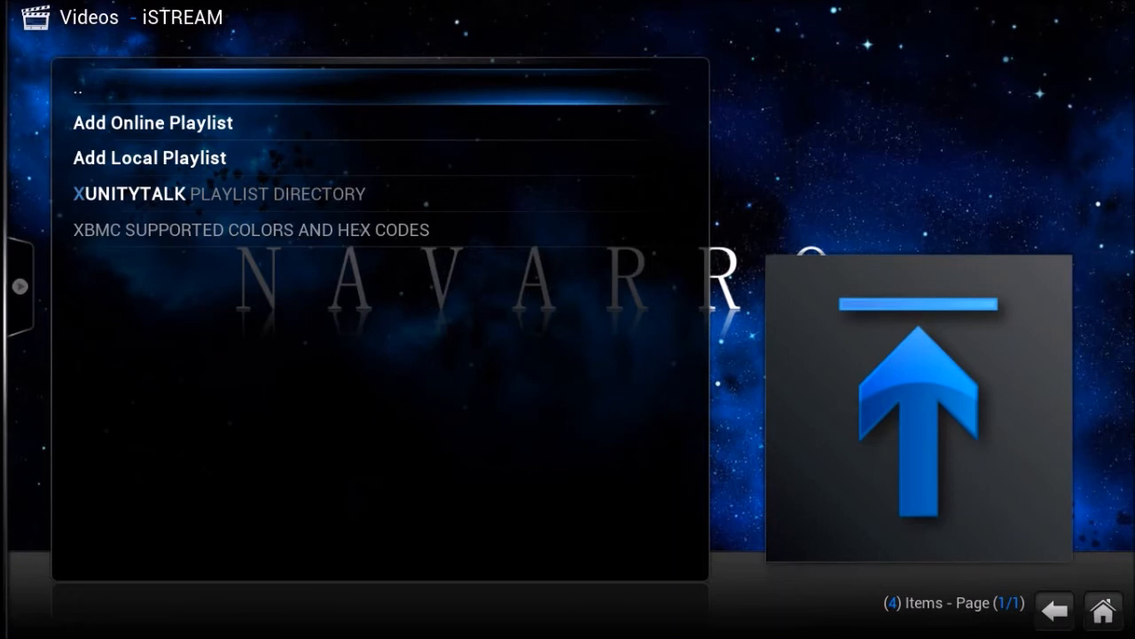
Step: Open the XUNITYTALK Playlist Directory, retrying if it does not load
{"action": "key", "text": "Down"}
{"action": "key", "text": "Down"}
{"action": "key", "text": "Down"}
{"action": "key", "text": "Down"}
{"action": "key", "text": "Up"}
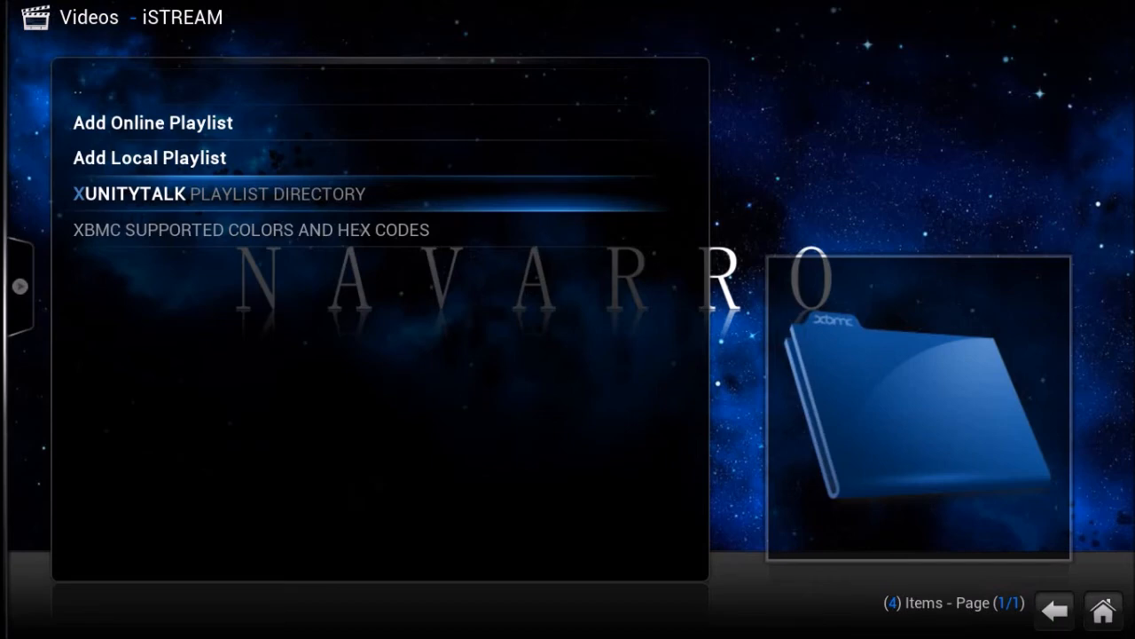
{"action": "key", "text": "Return"}
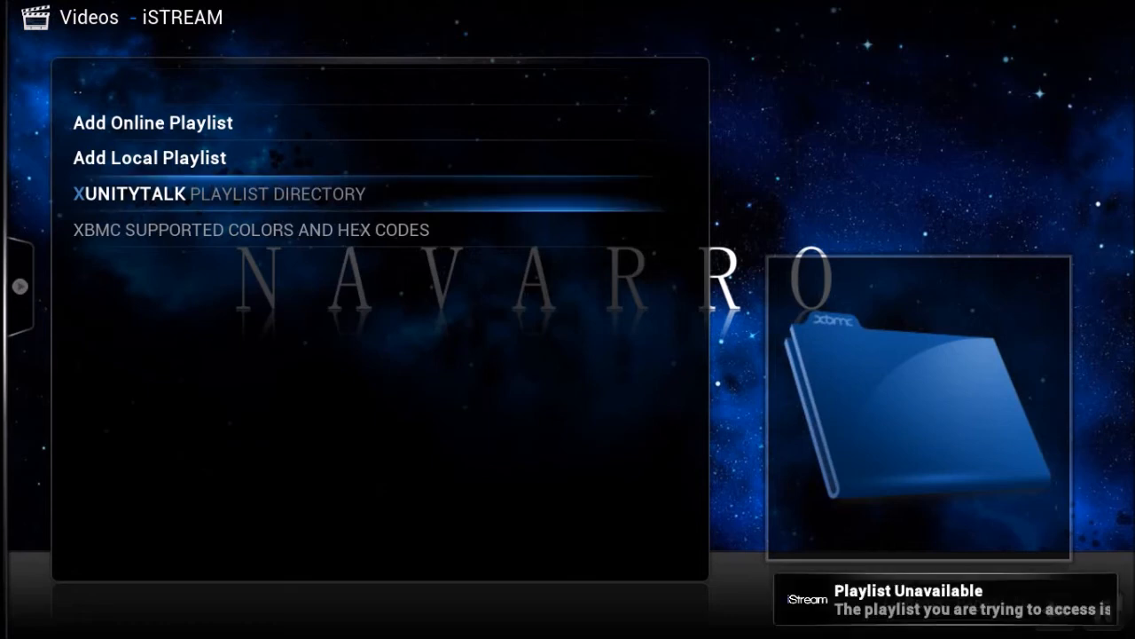
{"action": "key", "text": "Return"}
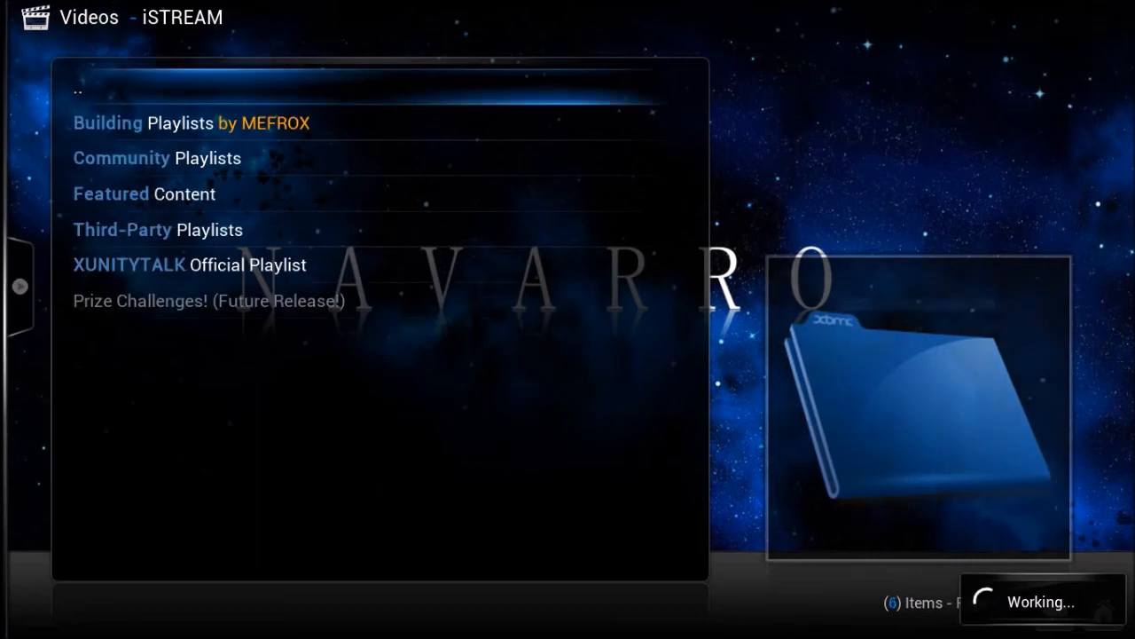
Step: Go into Community Playlists and open the first listed maker's playlist
{"action": "key", "text": "Down"}
{"action": "key", "text": "Down"}
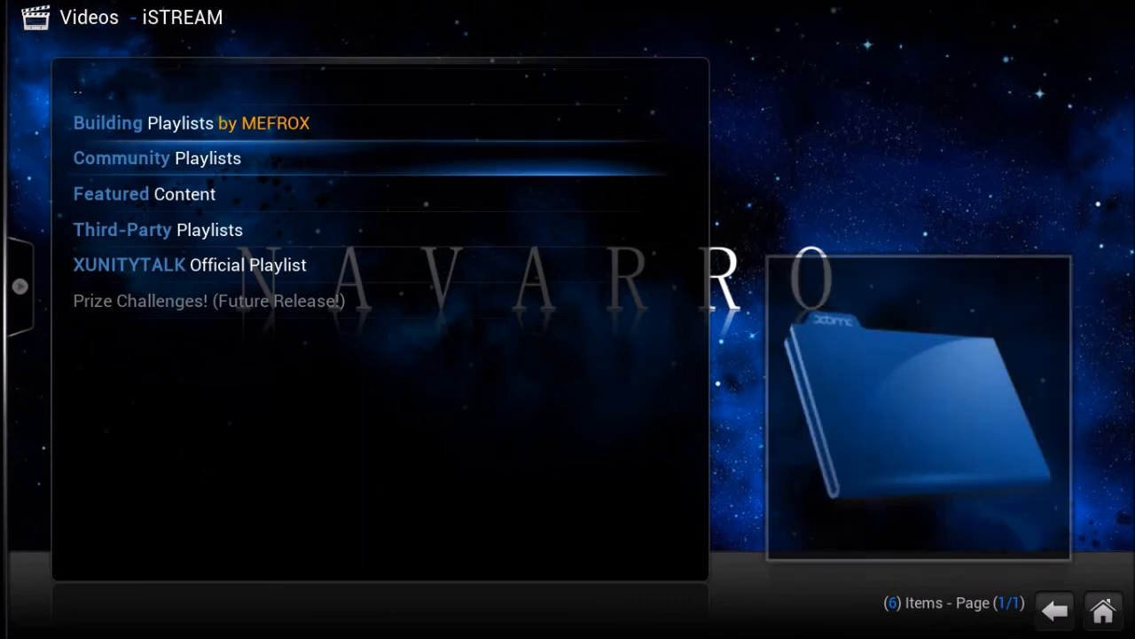
{"action": "key", "text": "Return"}
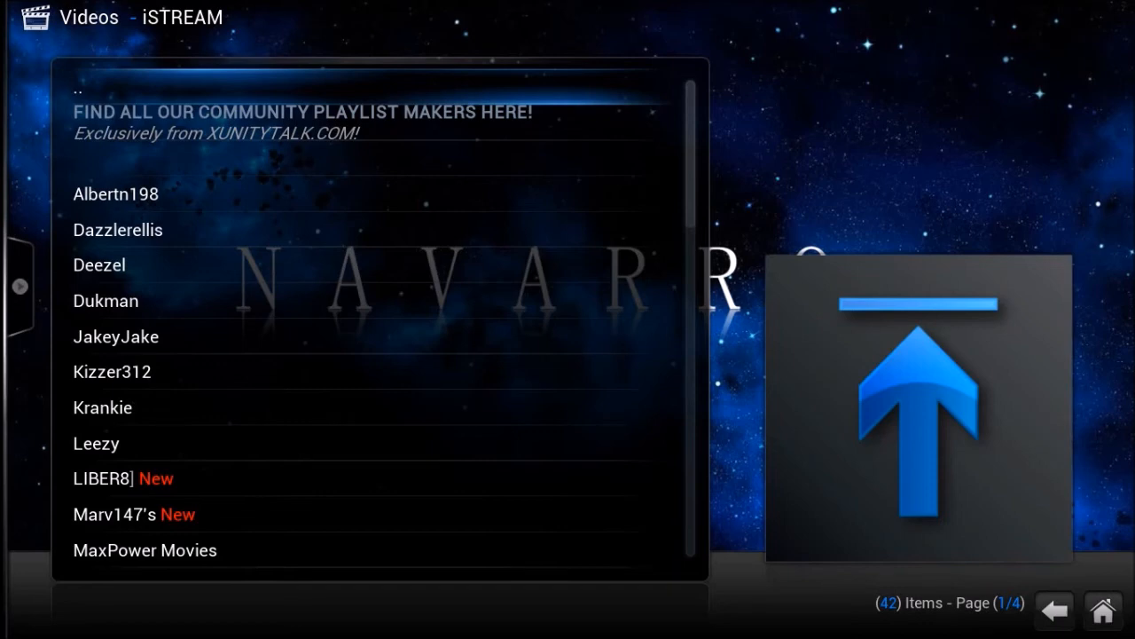
{"action": "key", "text": "Down"}
{"action": "key", "text": "Down"}
{"action": "key", "text": "Down"}
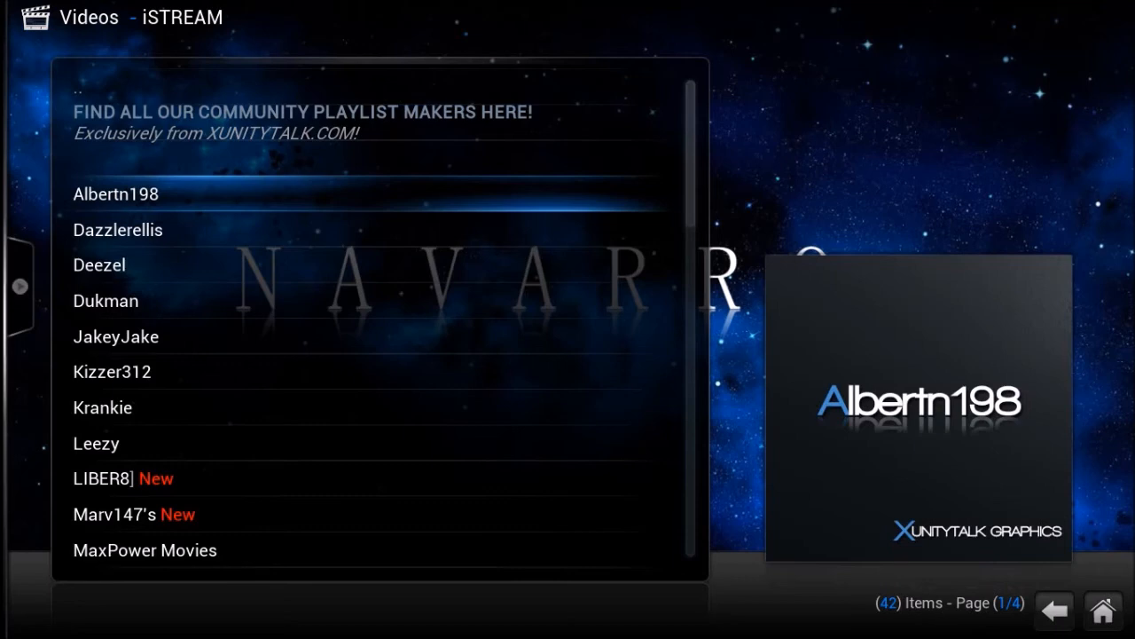
{"action": "key", "text": "Return"}
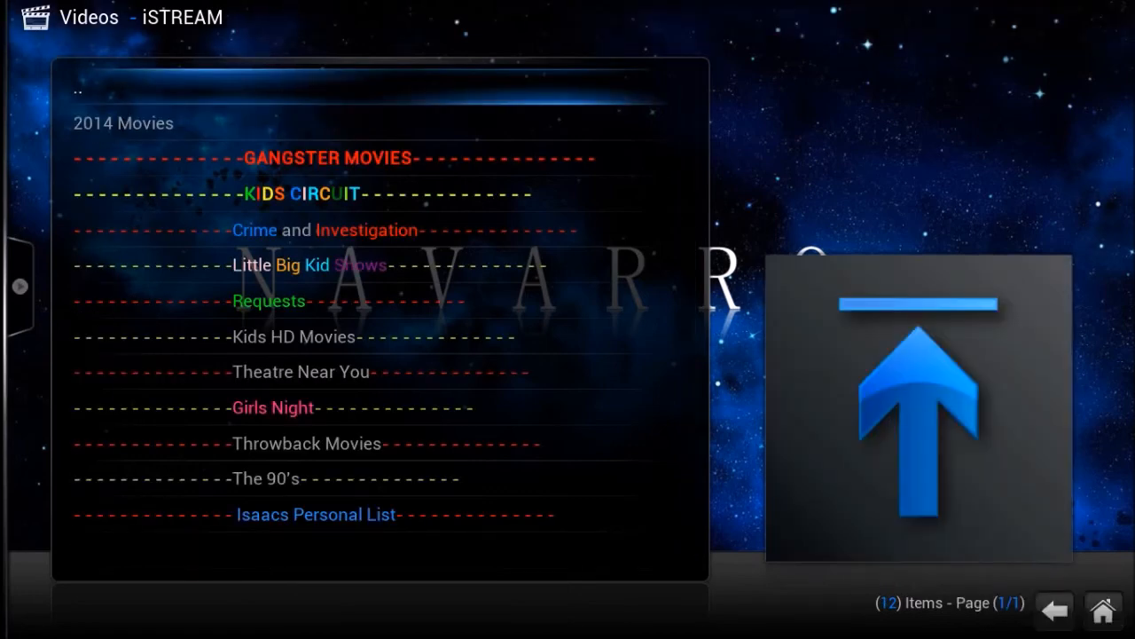
Step: Open the 2014 Movies category using the RSS FEED playlist format
{"action": "key", "text": "Down"}
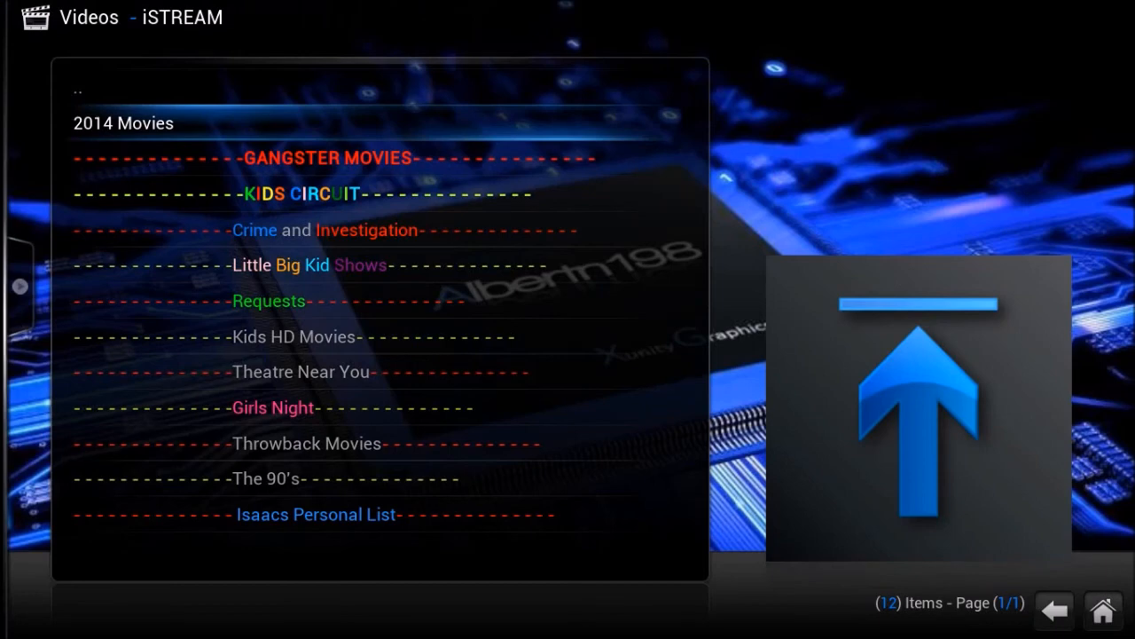
{"action": "key", "text": "Down"}
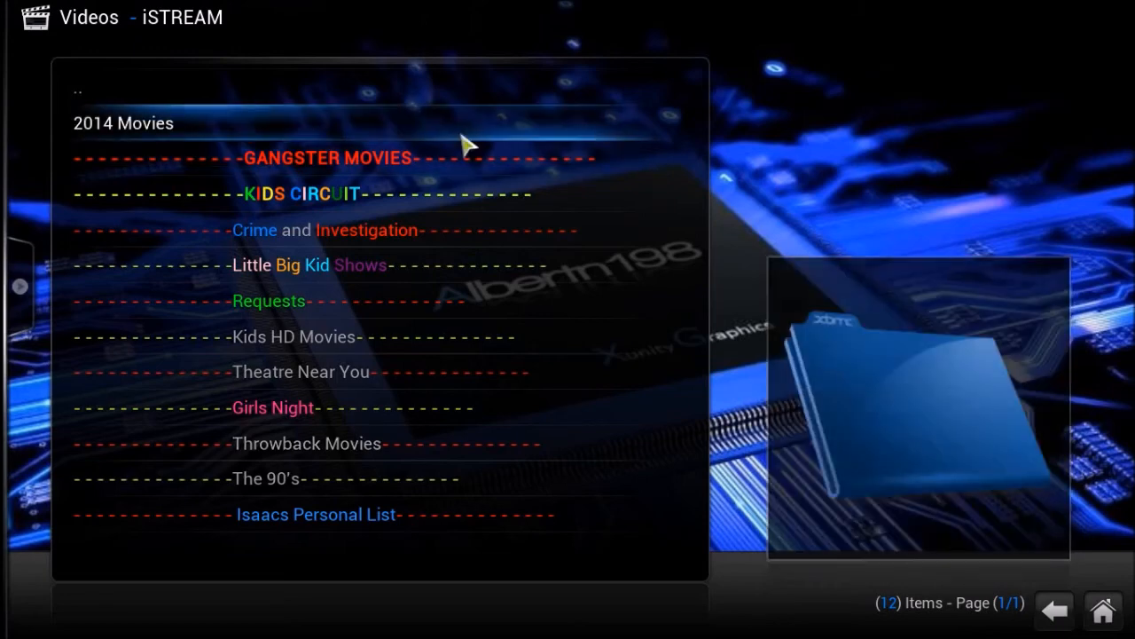
{"action": "key", "text": "Down"}
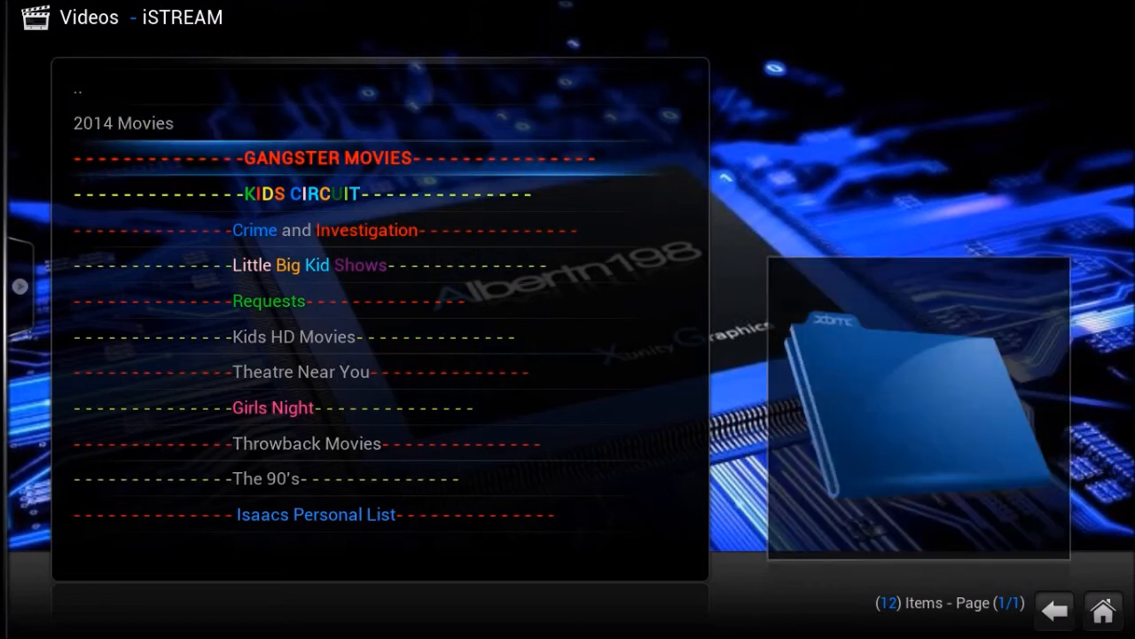
{"action": "key", "text": "Up"}
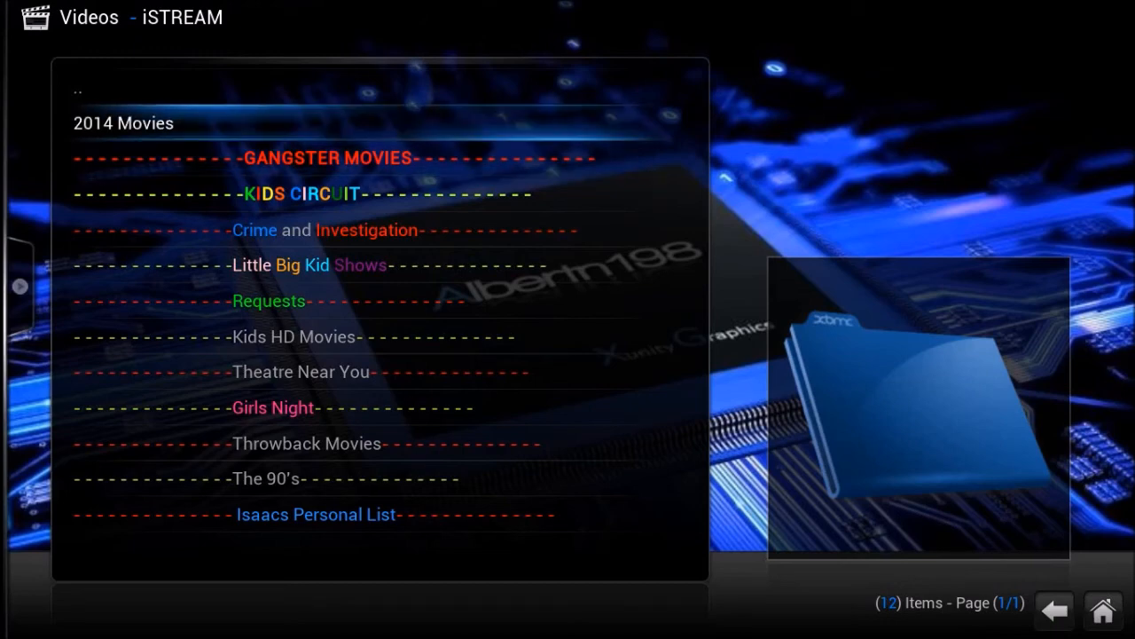
{"action": "key", "text": "Return"}
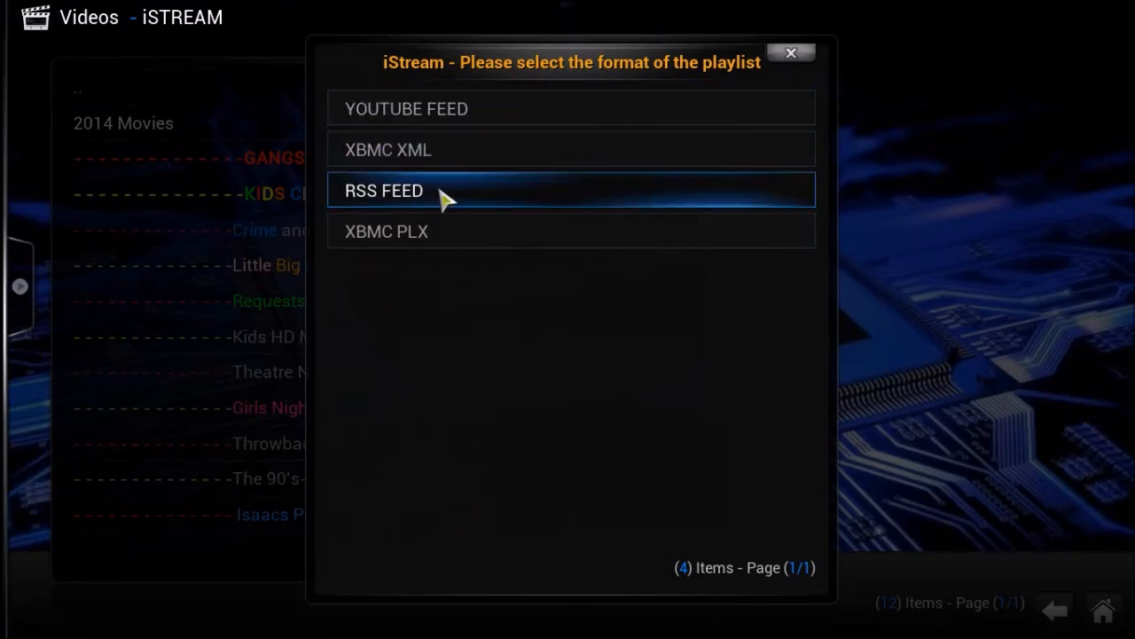
{"action": "left_click", "coordinate": [442, 193]}
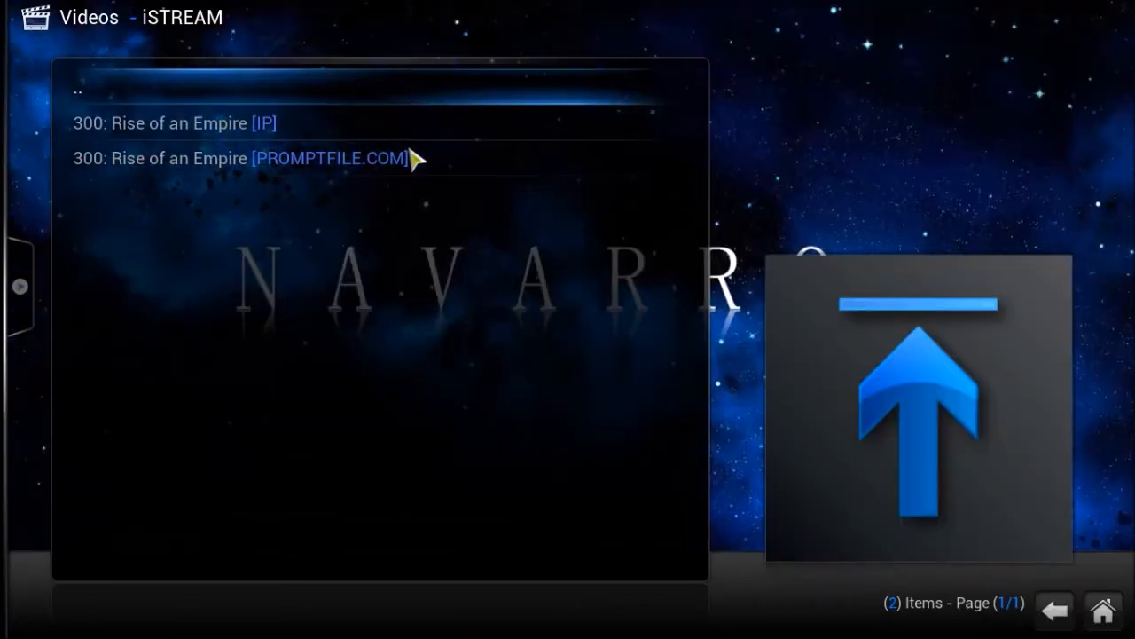
Step: Test the IP link of 300: Rise of an Empire with the volume raised to 76, and stop playback
{"action": "left_click", "coordinate": [286, 128]}
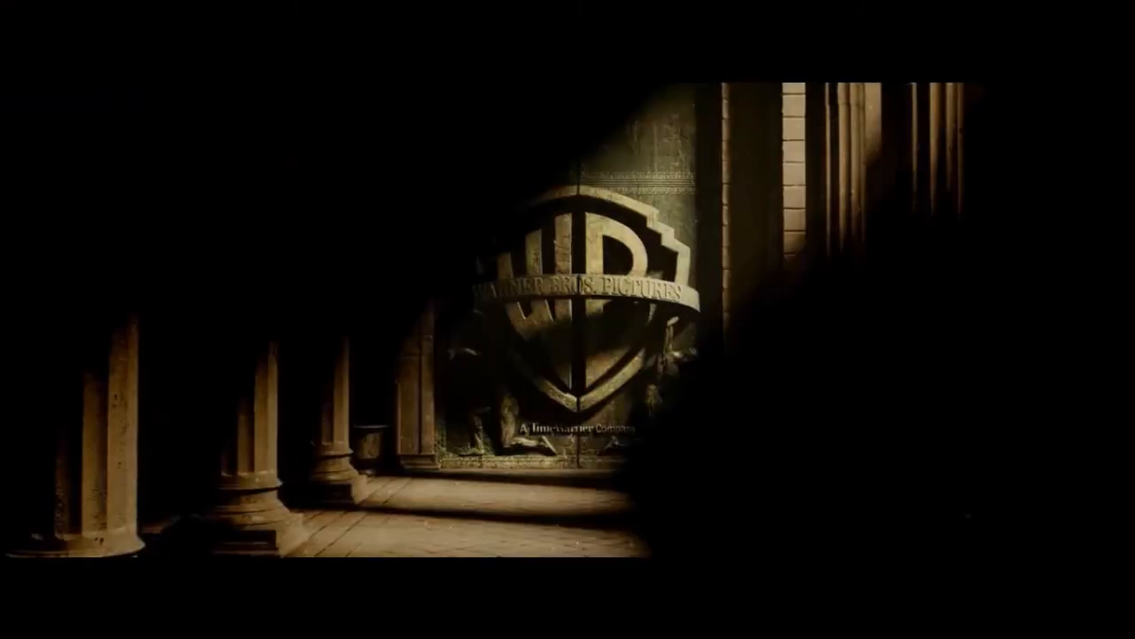
{"action": "mouse_move", "coordinate": [257, 23]}
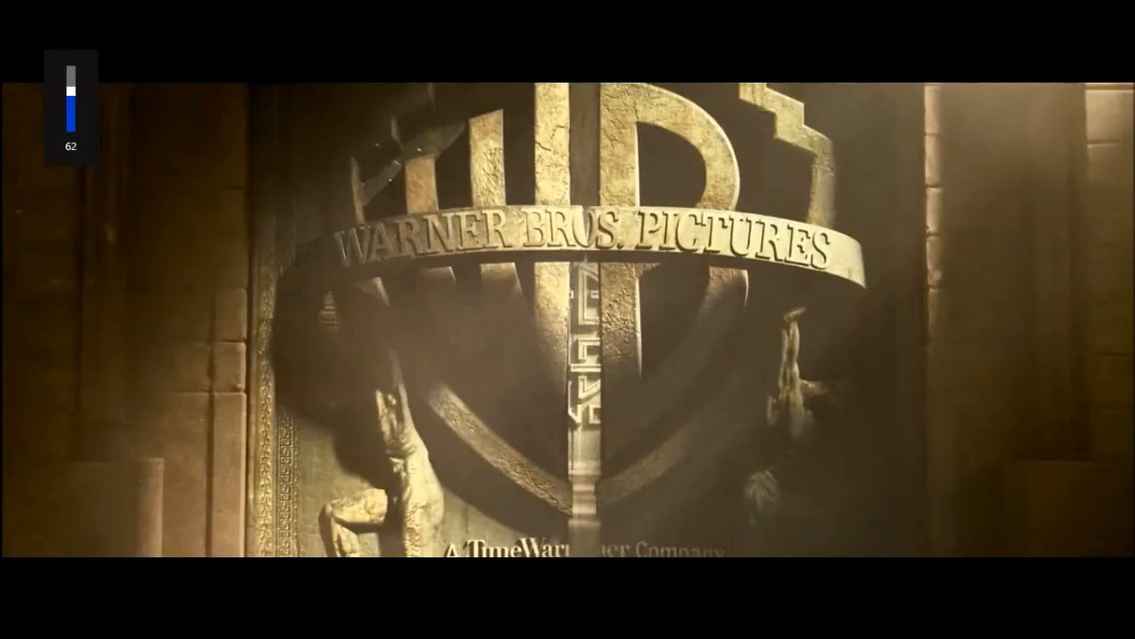
{"action": "key", "text": "XF86AudioRaiseVolume"}
{"action": "key", "text": "XF86AudioRaiseVolume"}
{"action": "key", "text": "XF86AudioRaiseVolume"}
{"action": "key", "text": "XF86AudioRaiseVolume"}
{"action": "key", "text": "XF86AudioRaiseVolume"}
{"action": "key", "text": "XF86AudioRaiseVolume"}
{"action": "key", "text": "XF86AudioRaiseVolume"}
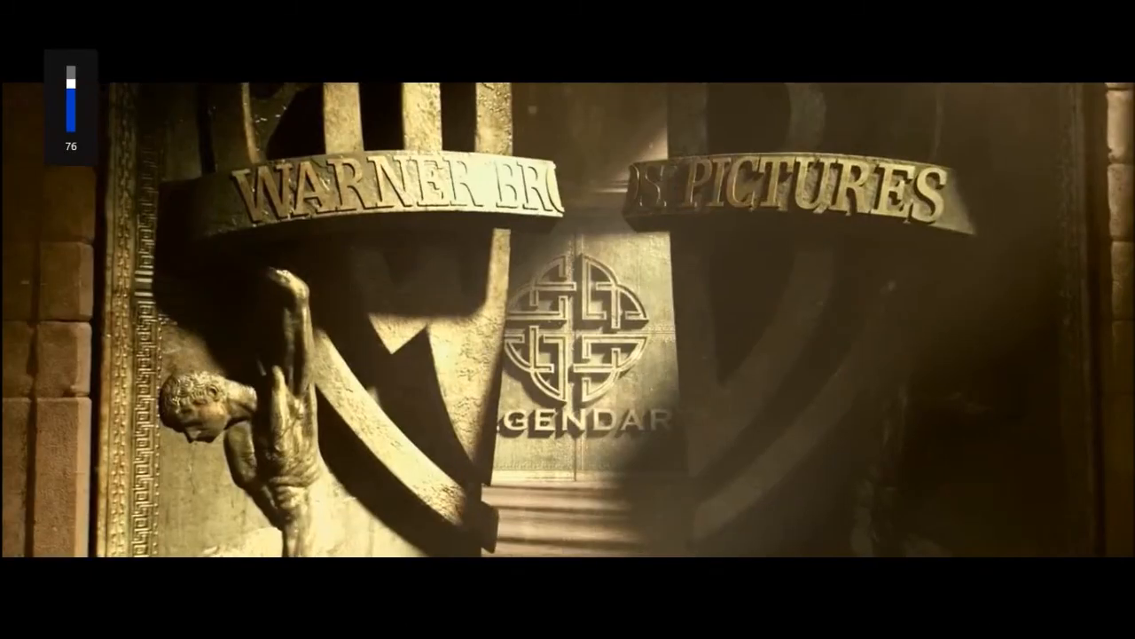
{"action": "mouse_move", "coordinate": [486, 506]}
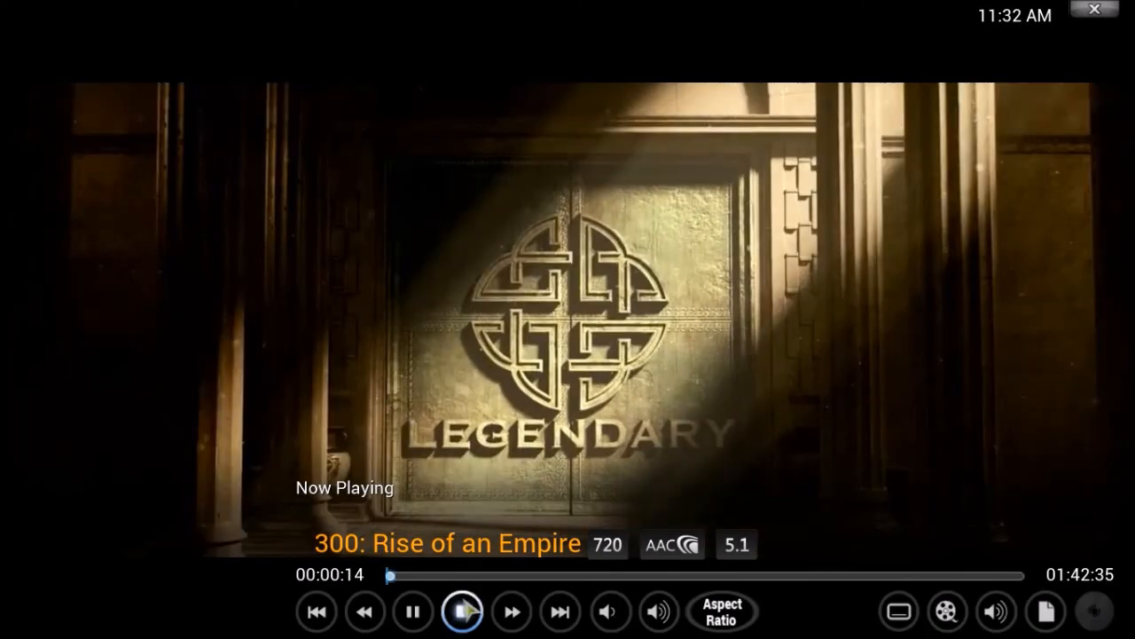
{"action": "left_click", "coordinate": [462, 611]}
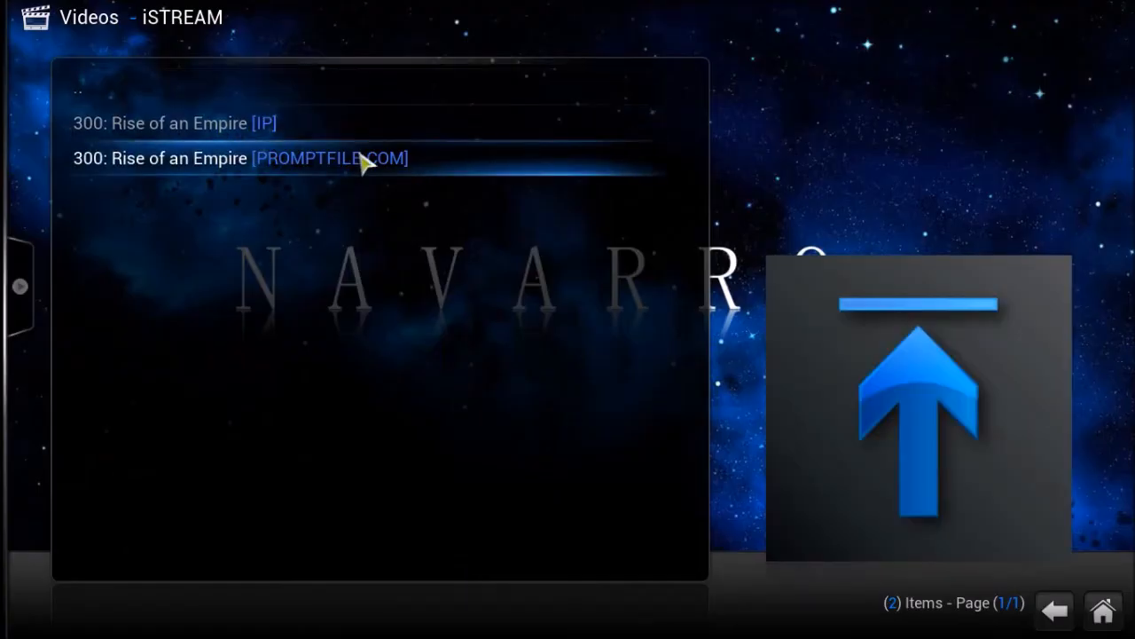
Step: Test the PROMPTFILE.COM link of 300: Rise of an Empire and stop playback
{"action": "left_click", "coordinate": [364, 162]}
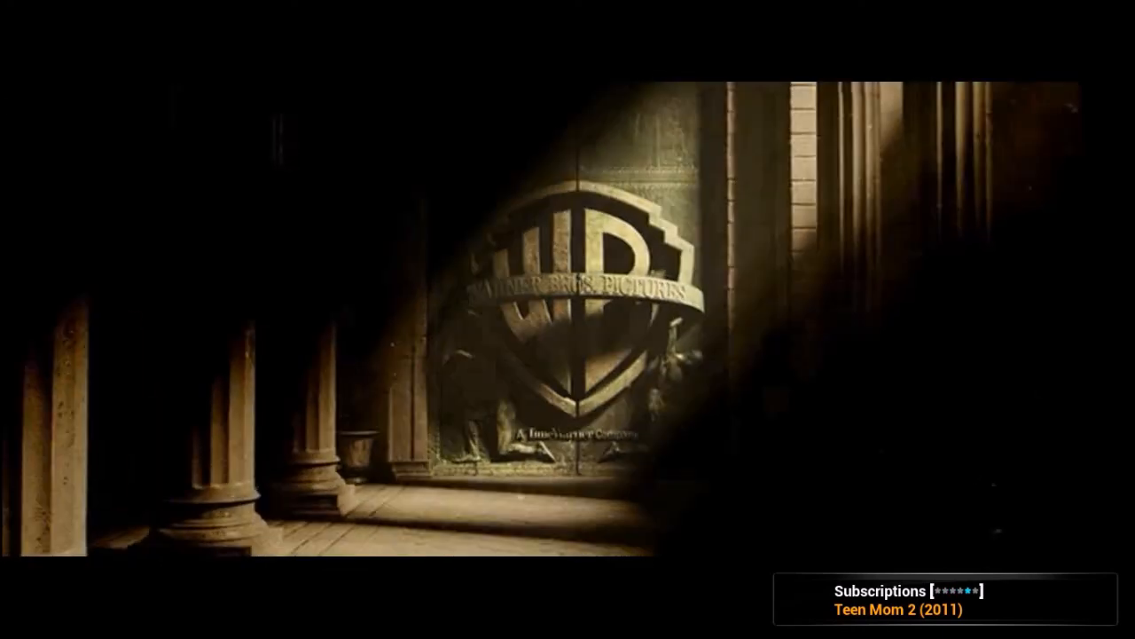
{"action": "mouse_move", "coordinate": [443, 140]}
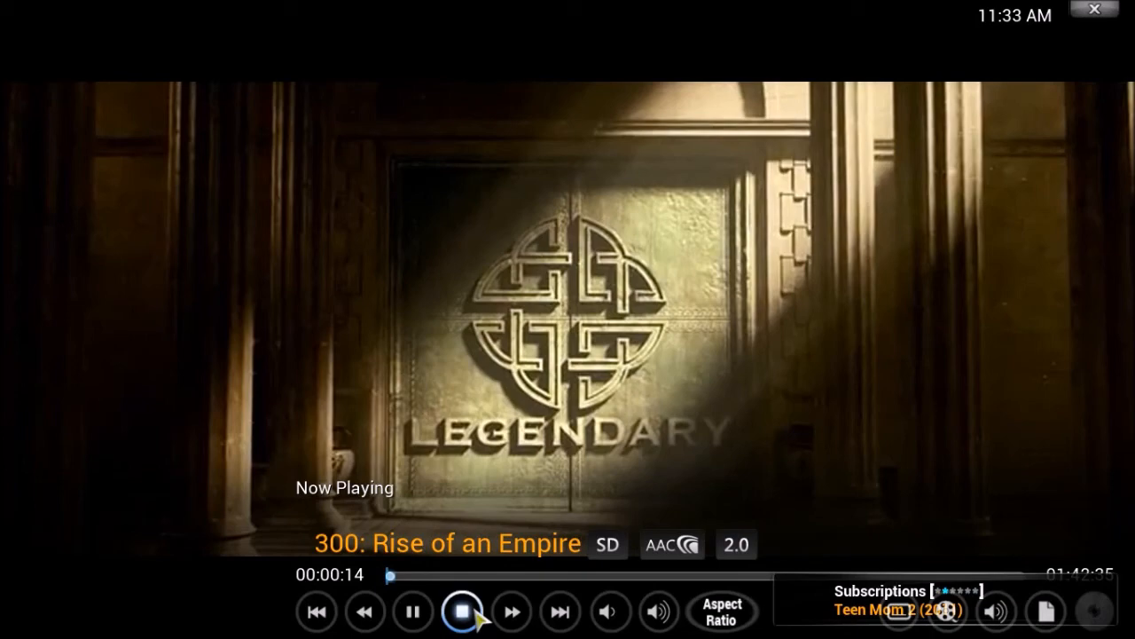
{"action": "left_click", "coordinate": [474, 614]}
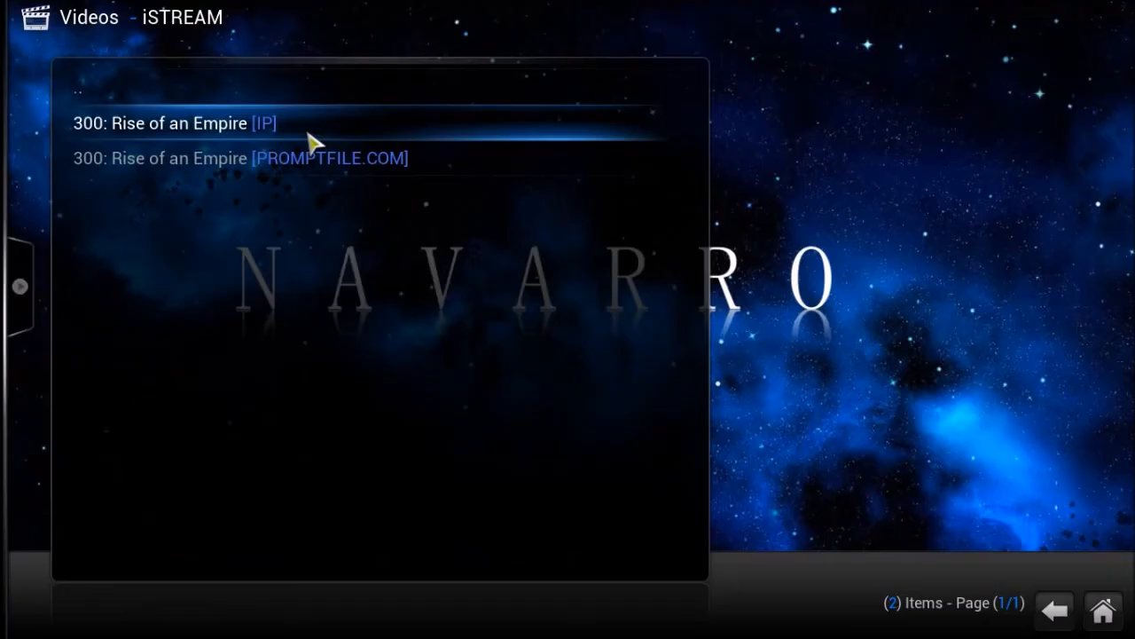
Step: Go back to the playlist's category list and switch XBMC to windowed mode
{"action": "key", "text": "BackSpace"}
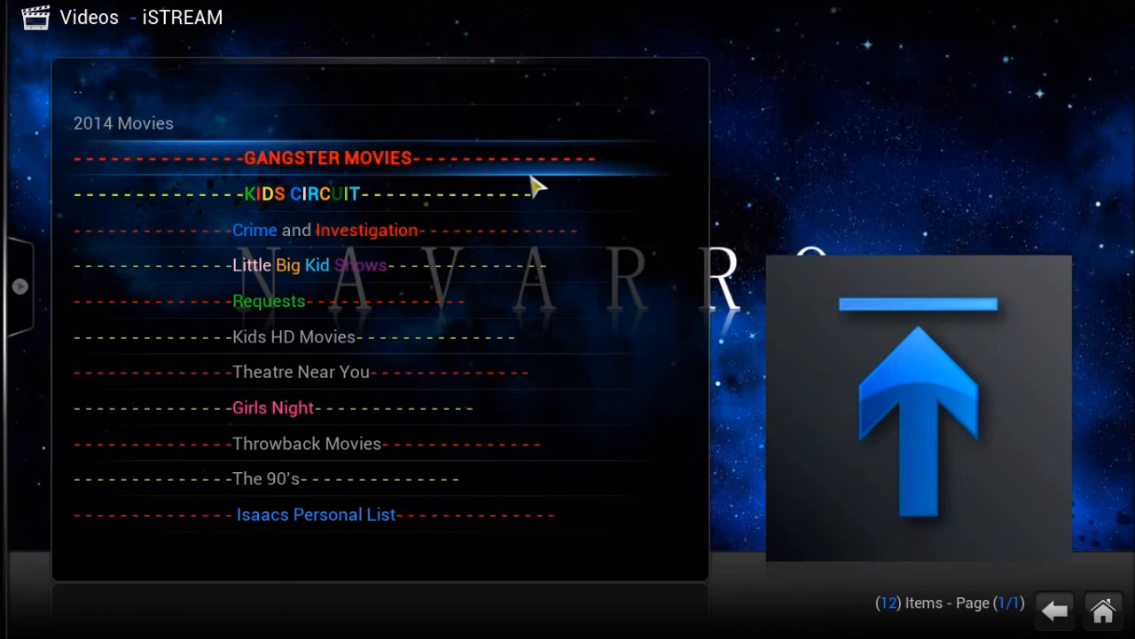
{"action": "key", "text": "backslash"}
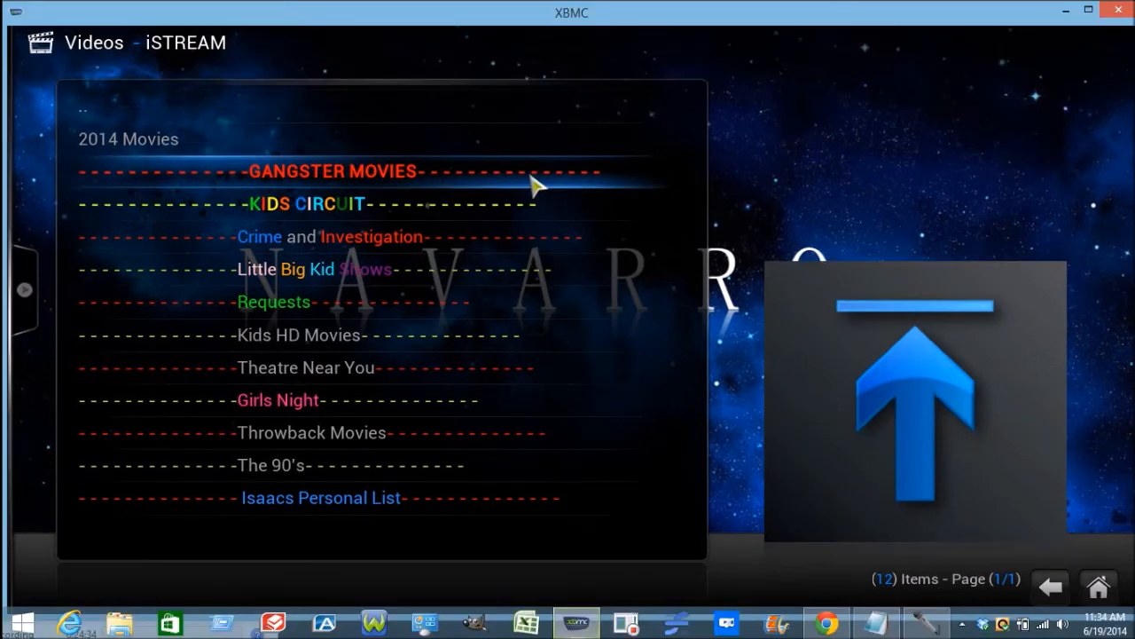
Step: Switch to Chrome and open the playlist repository's 2014Movies file for editing on GitHub
{"action": "left_click", "coordinate": [1068, 15]}
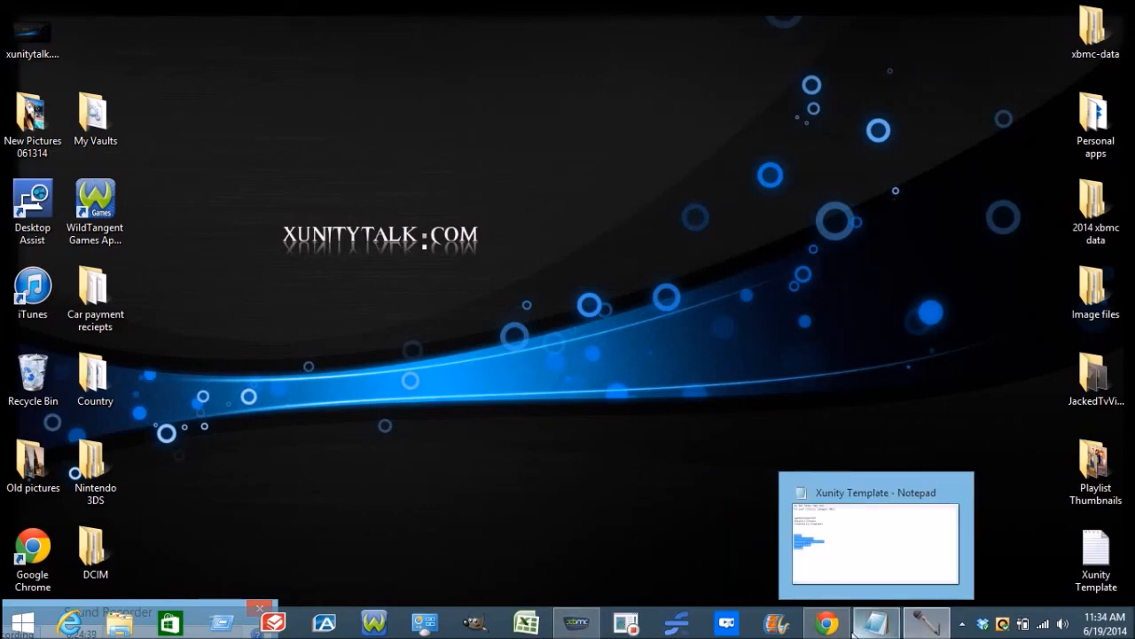
{"action": "left_click", "coordinate": [843, 625]}
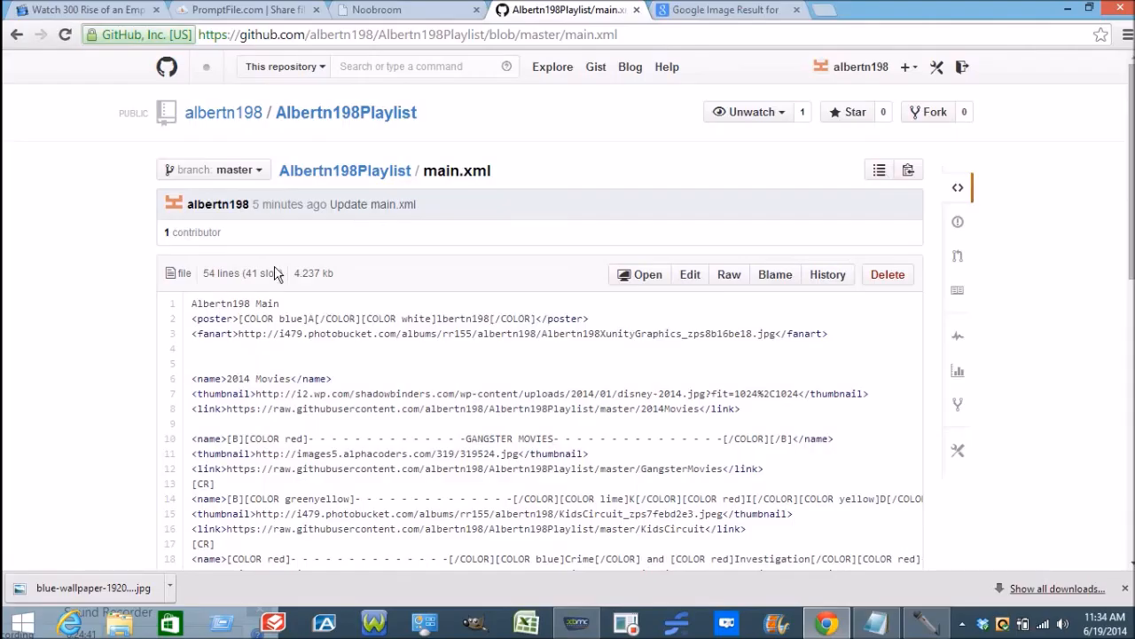
{"action": "left_click", "coordinate": [331, 174]}
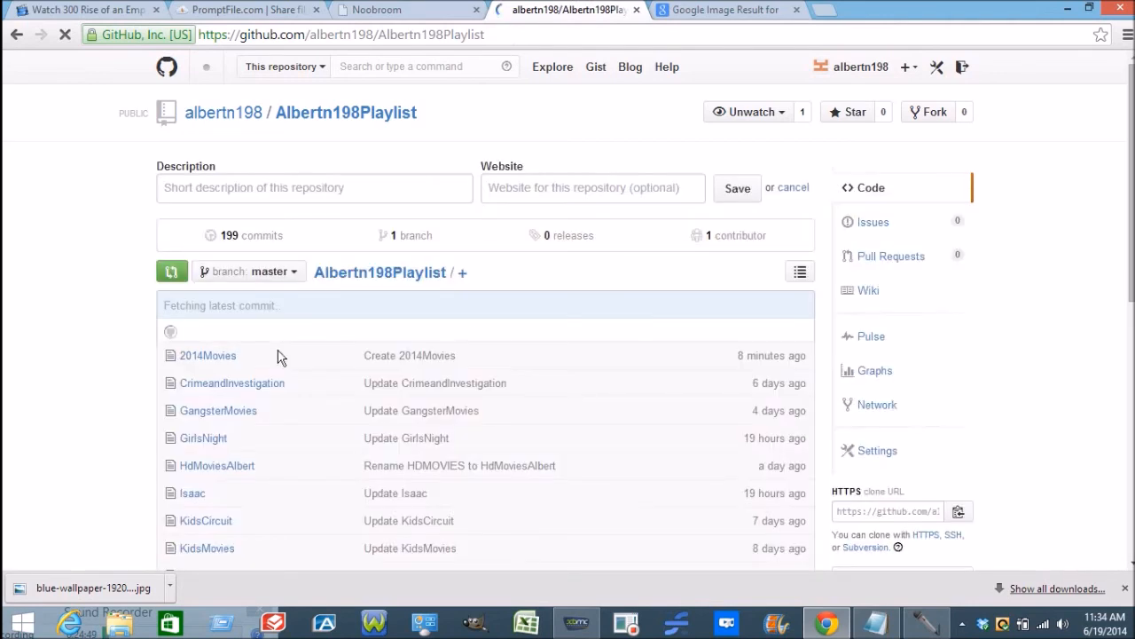
{"action": "left_click", "coordinate": [209, 356]}
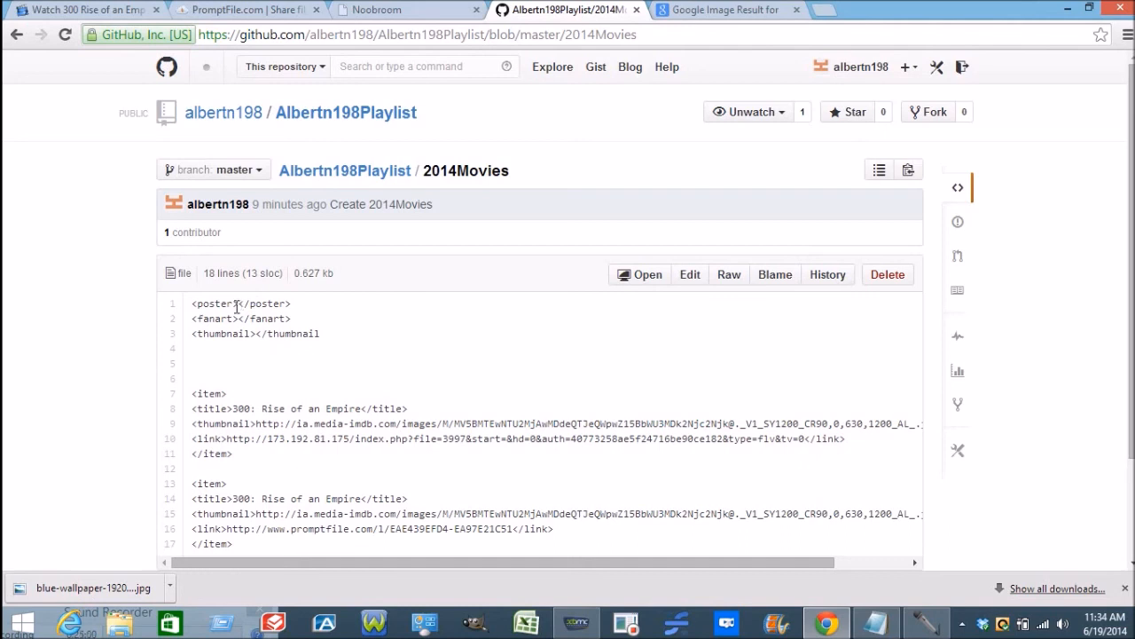
{"action": "left_click", "coordinate": [690, 275]}
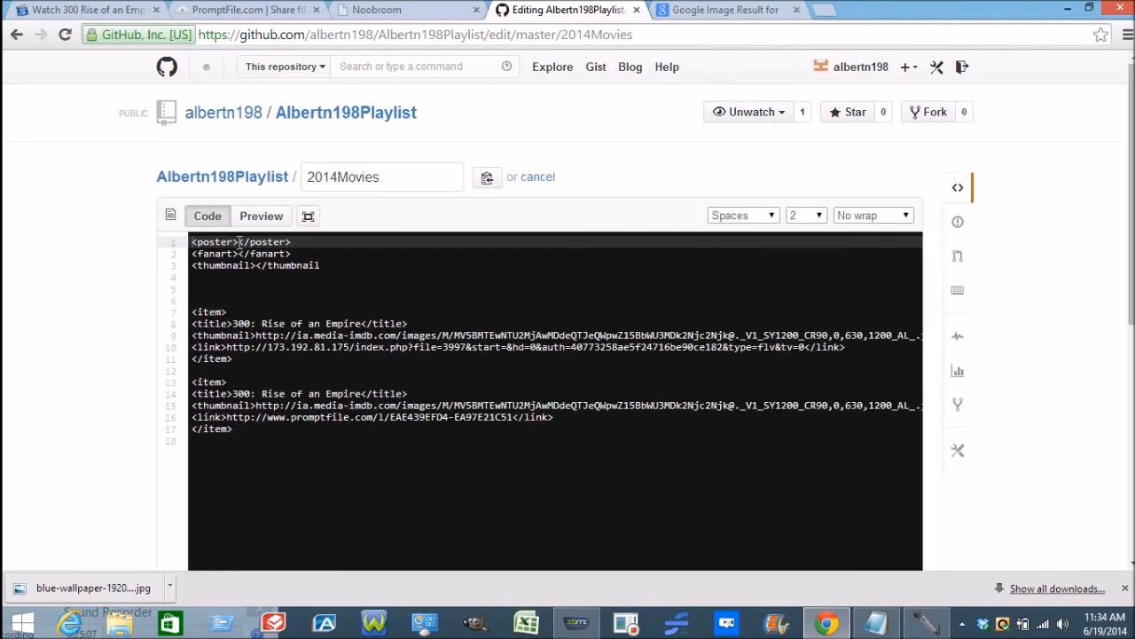
Step: Fill the poster tag with "2014 Movies" and the fanart tag with the image URL of the 2014 Disney movies picture
{"action": "type", "text": "2014 Movies"}
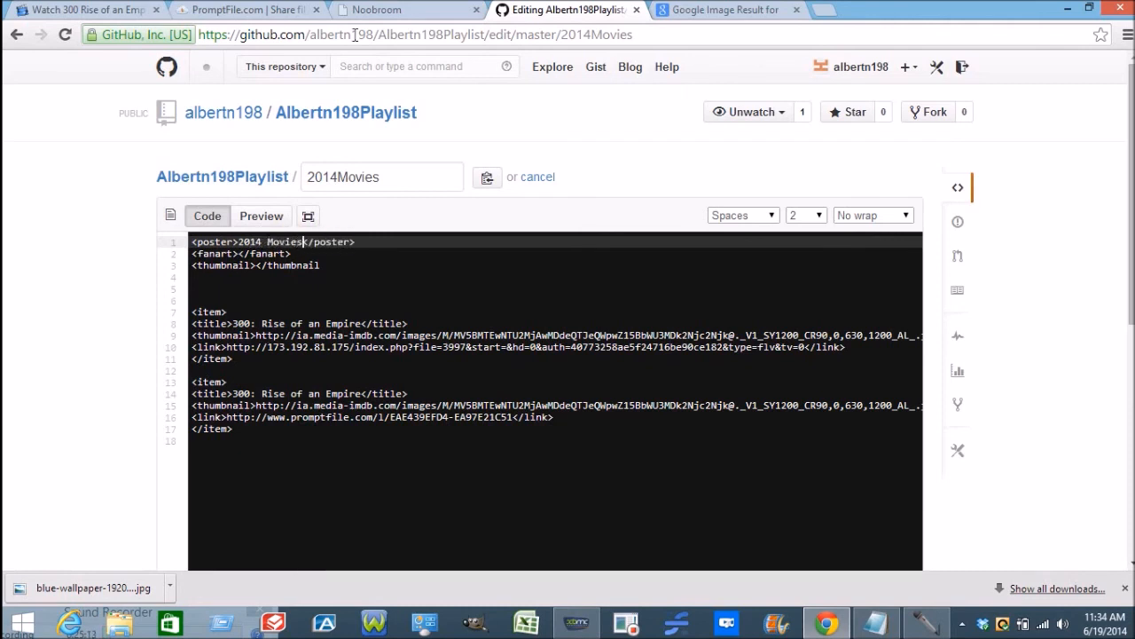
{"action": "left_click", "coordinate": [239, 253]}
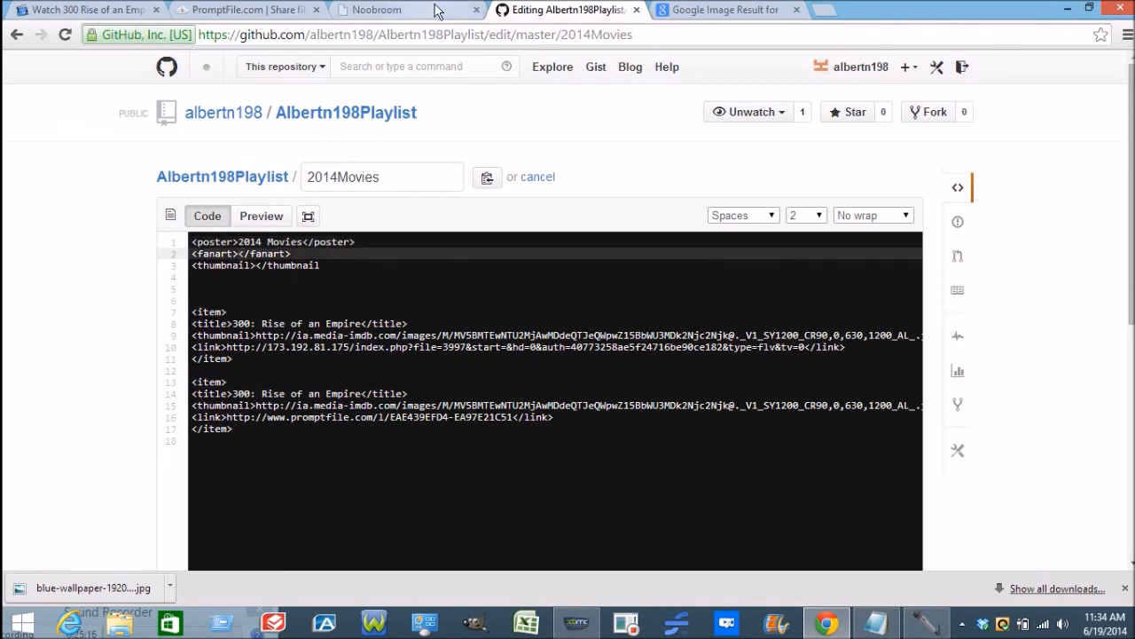
{"action": "left_click", "coordinate": [723, 10]}
{"action": "right_click", "coordinate": [347, 289]}
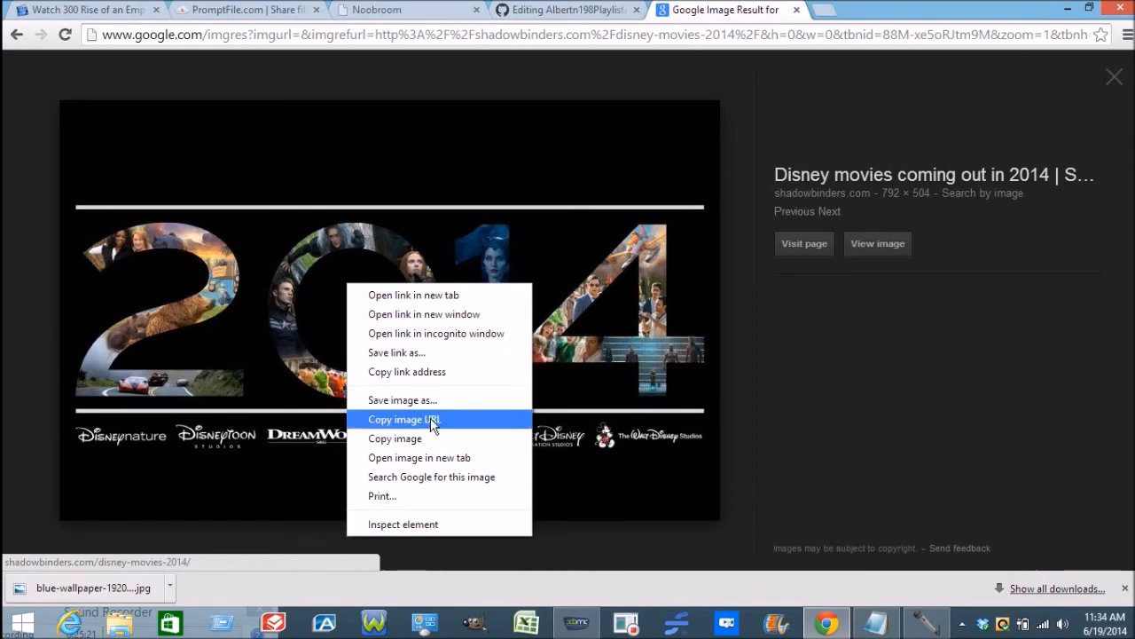
{"action": "left_click", "coordinate": [424, 419]}
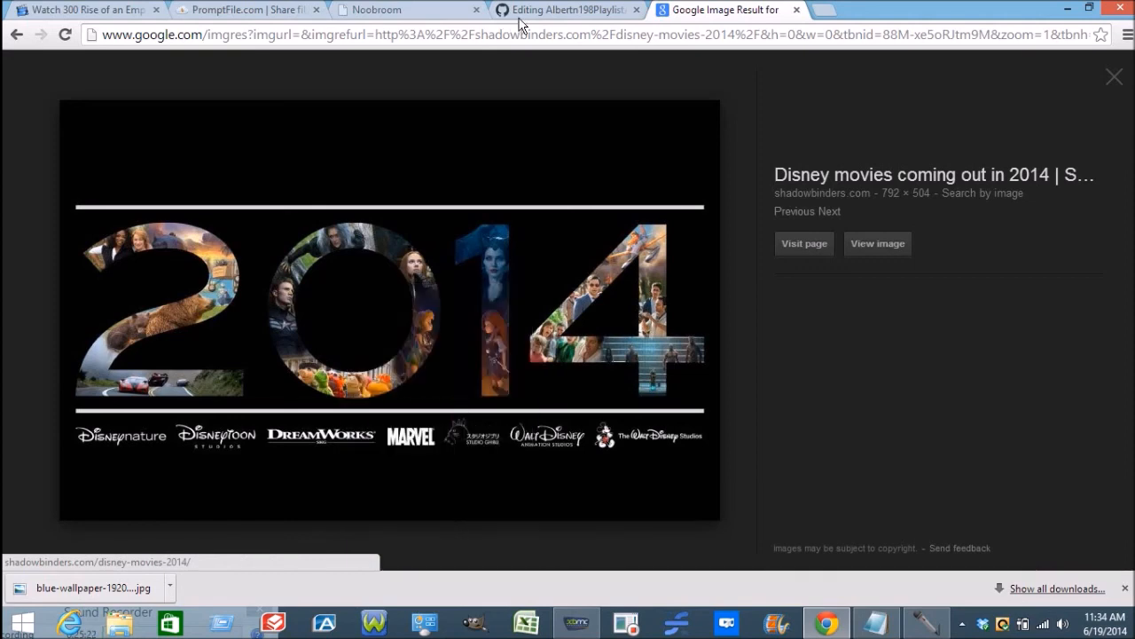
{"action": "left_click", "coordinate": [521, 18]}
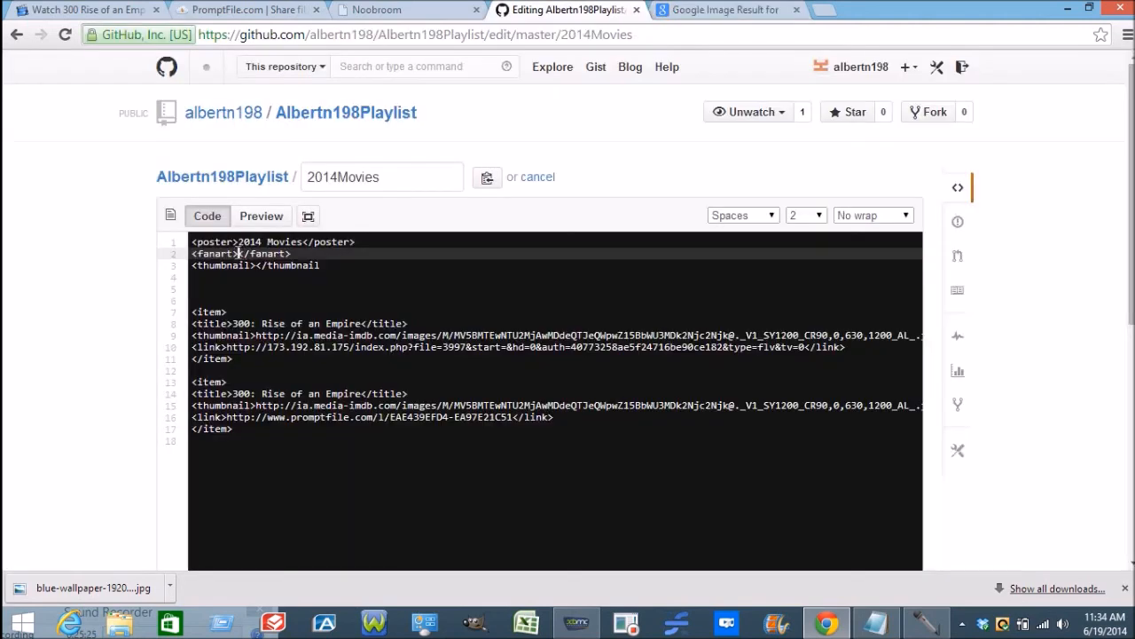
{"action": "right_click", "coordinate": [238, 254]}
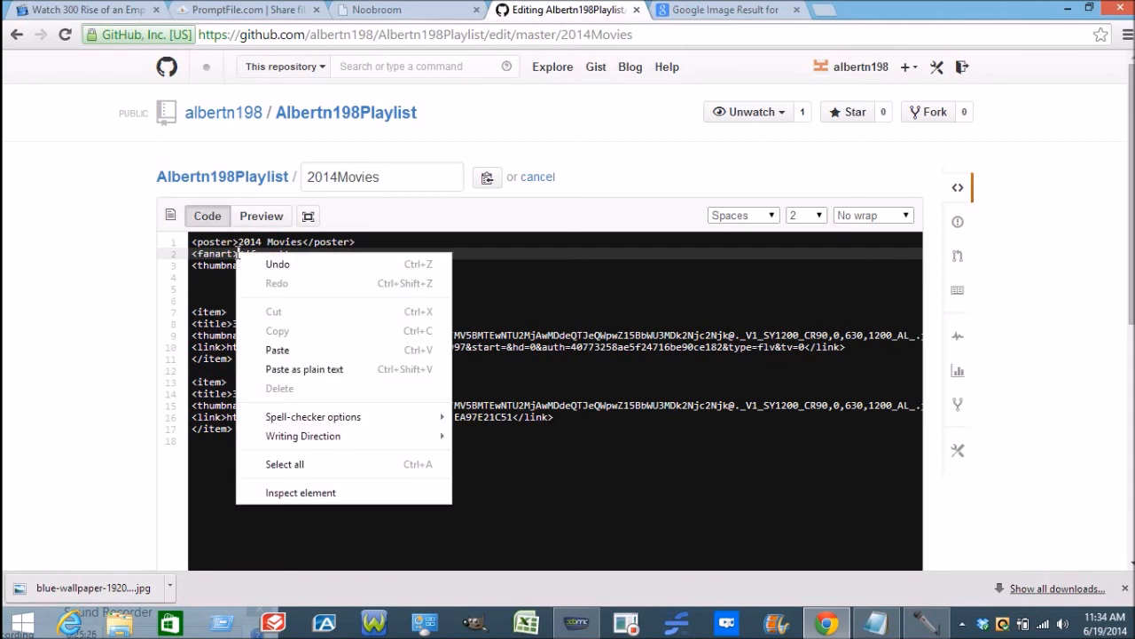
{"action": "left_click", "coordinate": [278, 351]}
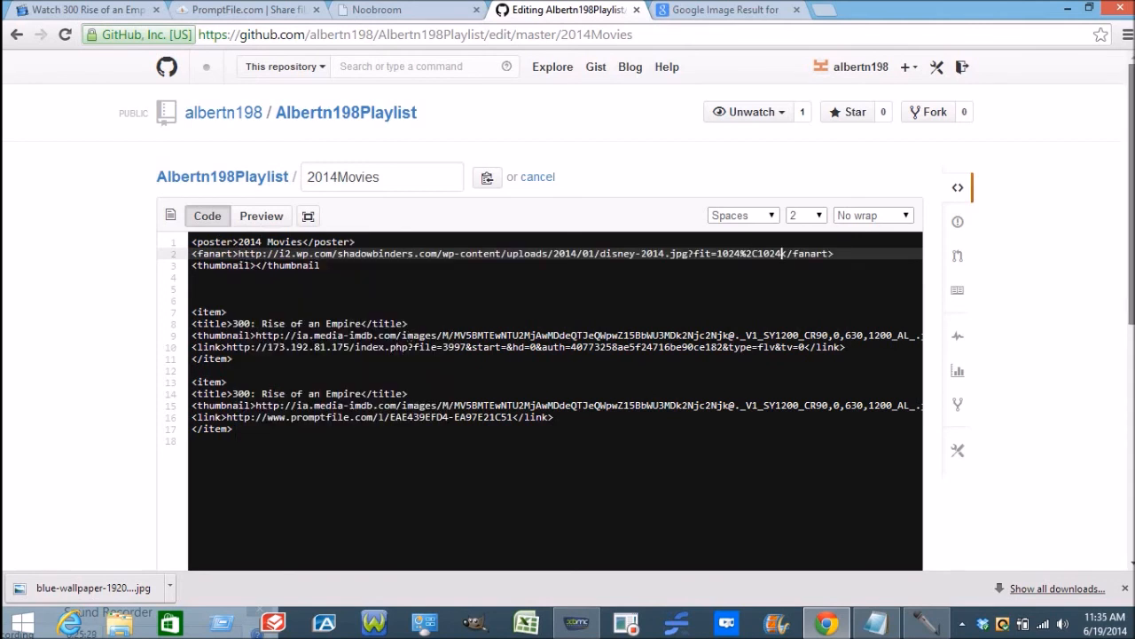
Step: Review the edited 2014Movies file and commit the changes with the default message
{"action": "scroll", "coordinate": [567, 355], "scroll_direction": "down", "scroll_amount": 4}
{"action": "scroll", "coordinate": [857, 429], "scroll_direction": "down", "scroll_amount": 2}
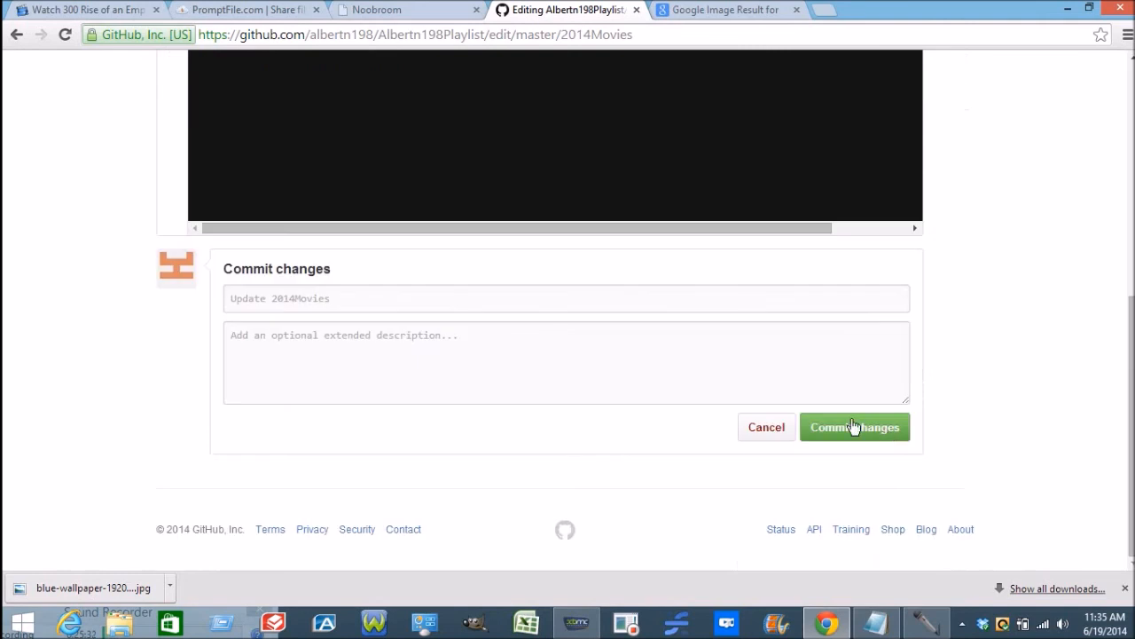
{"action": "left_click_drag", "start_coordinate": [1132, 428], "coordinate": [1133, 193]}
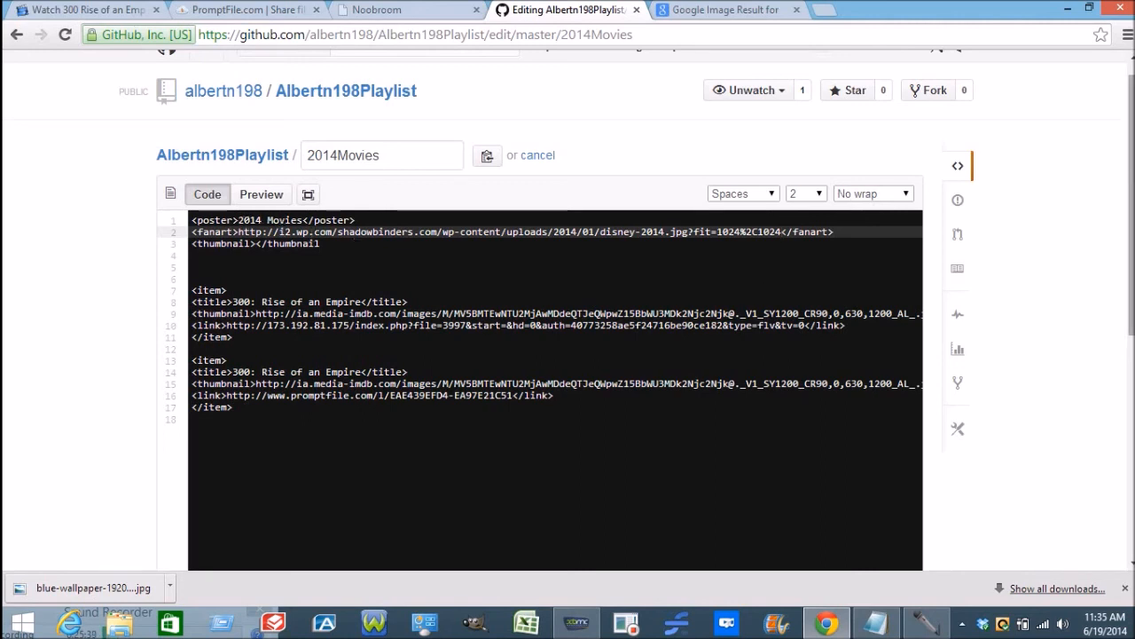
{"action": "left_click_drag", "start_coordinate": [1133, 180], "coordinate": [1133, 408]}
{"action": "left_click", "coordinate": [878, 432]}
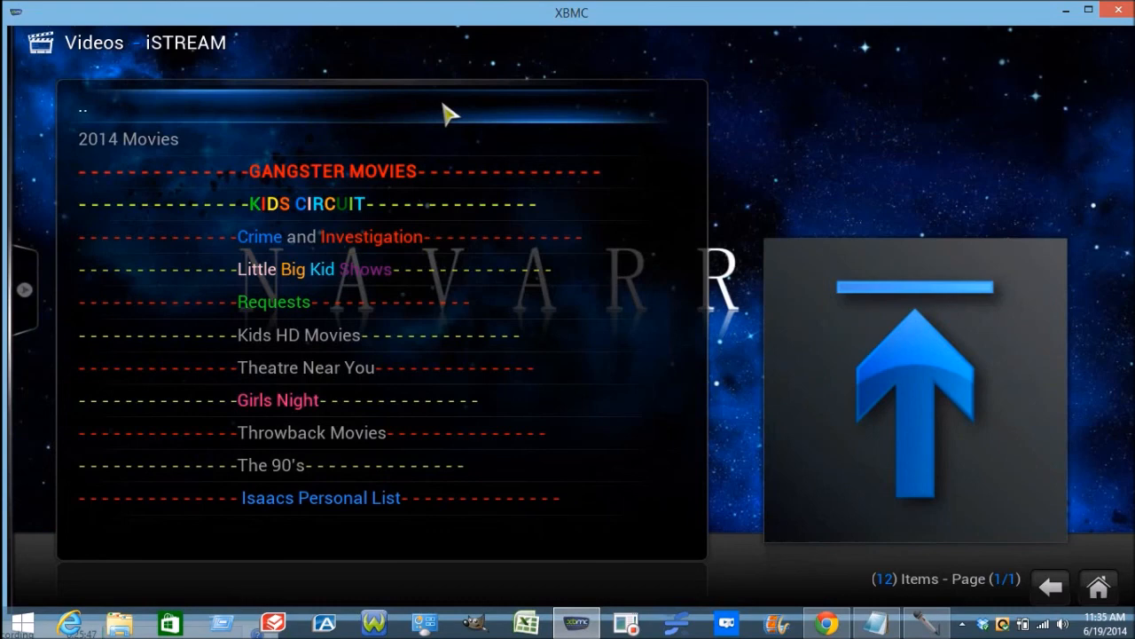
Step: Return to XBMC, back out to iSTREAM's main list, and reload the same author's playlist from Community Playlists
{"action": "key", "text": "Down"}
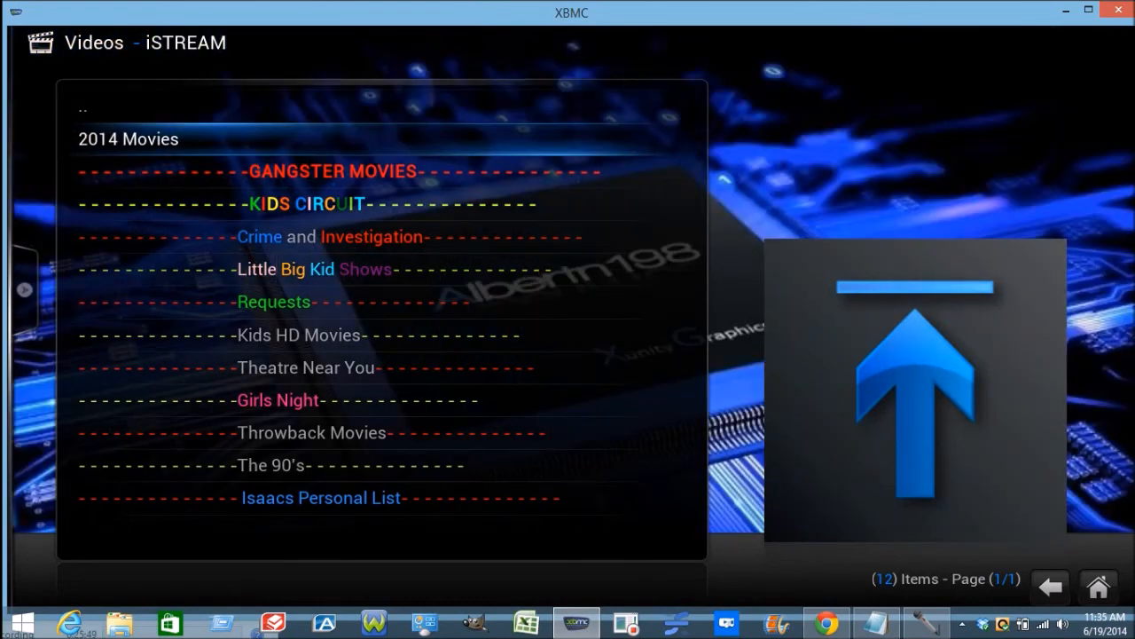
{"action": "key", "text": "Down"}
{"action": "key", "text": "Return"}
{"action": "key", "text": "BackSpace"}
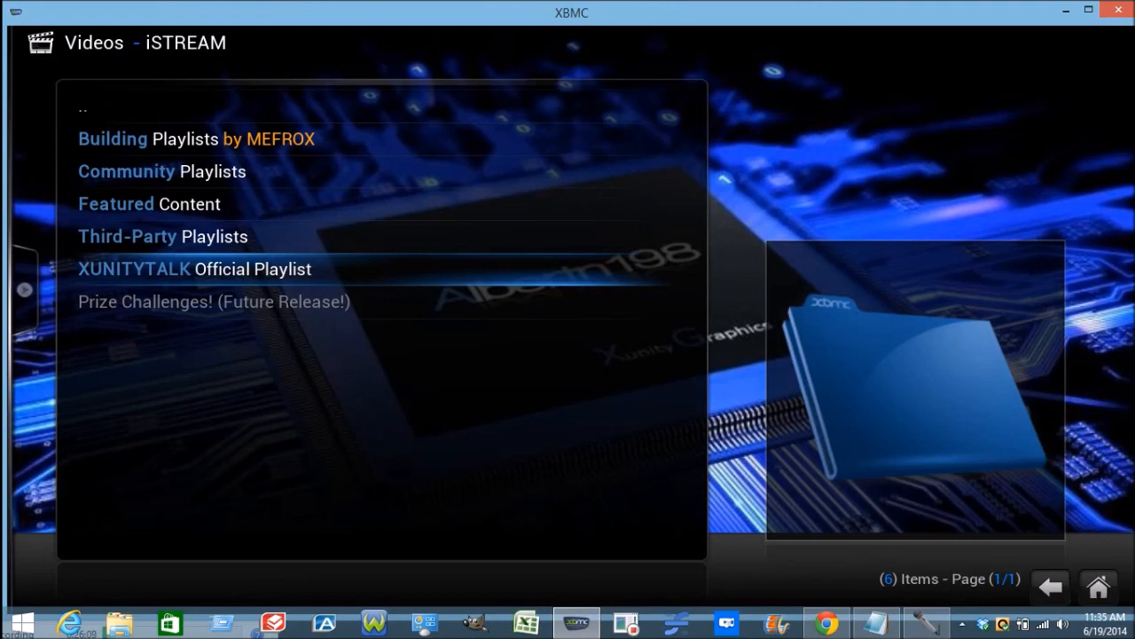
{"action": "key", "text": "Up"}
{"action": "key", "text": "Up"}
{"action": "key", "text": "Up"}
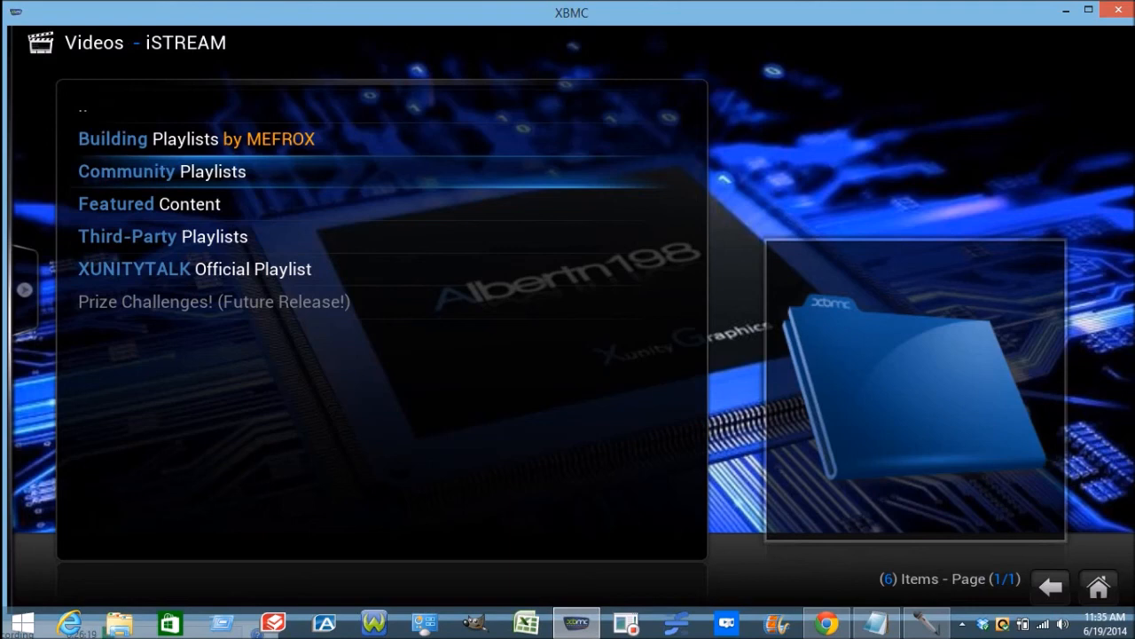
{"action": "key", "text": "Return"}
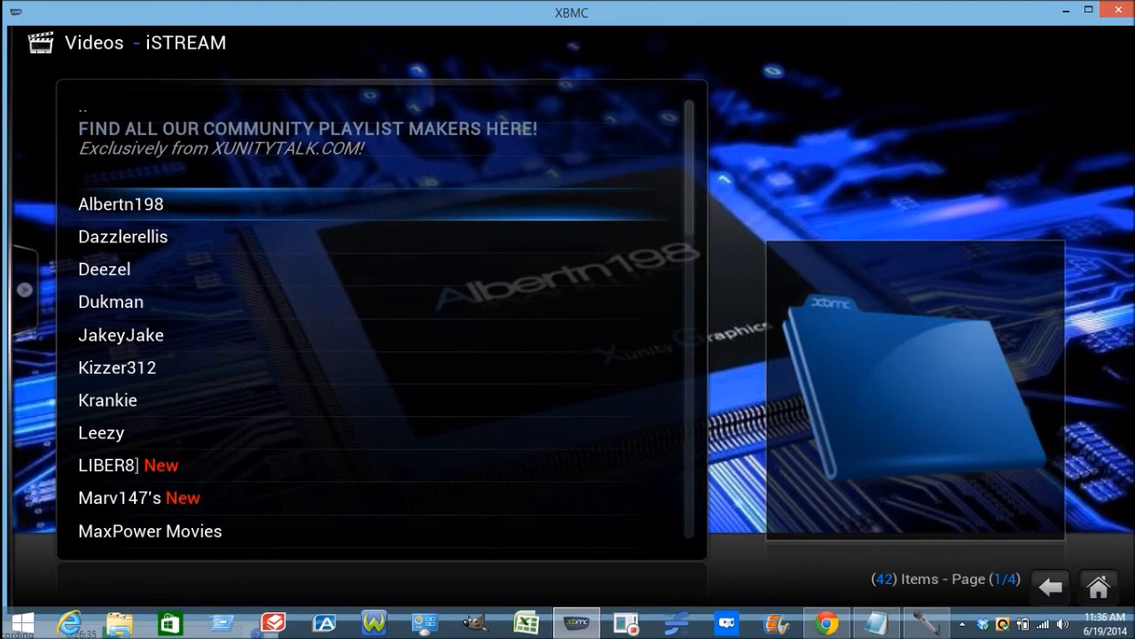
{"action": "key", "text": "Return"}
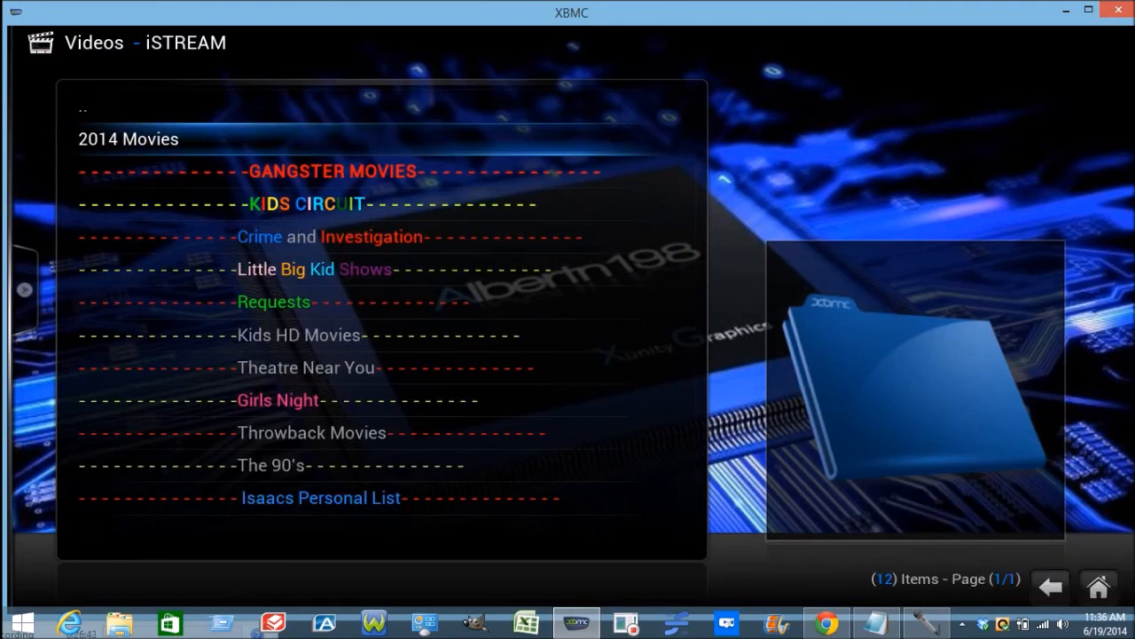
Step: Open the 2014 Movies category using the XBMC XML playlist format
{"action": "key", "text": "Down"}
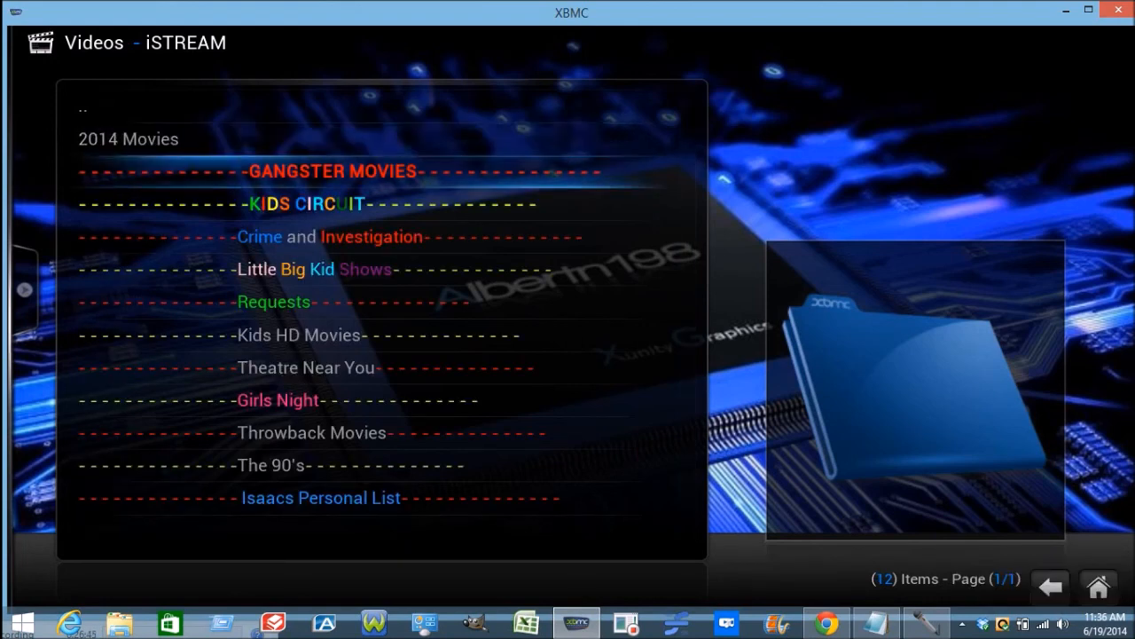
{"action": "key", "text": "Down"}
{"action": "key", "text": "Up"}
{"action": "key", "text": "Up"}
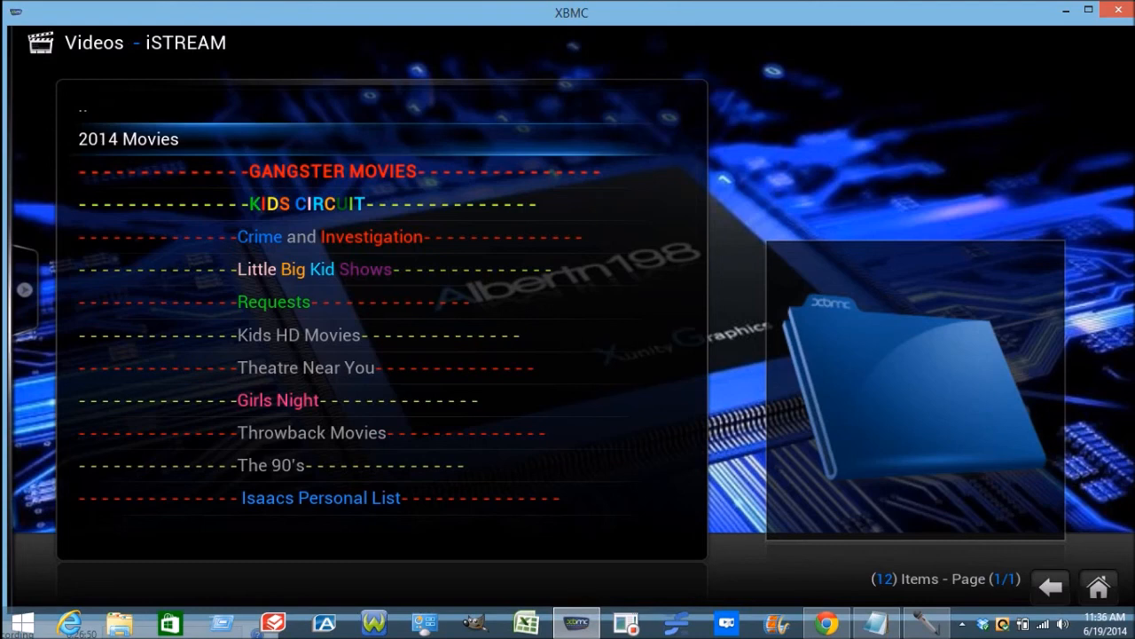
{"action": "key", "text": "Return"}
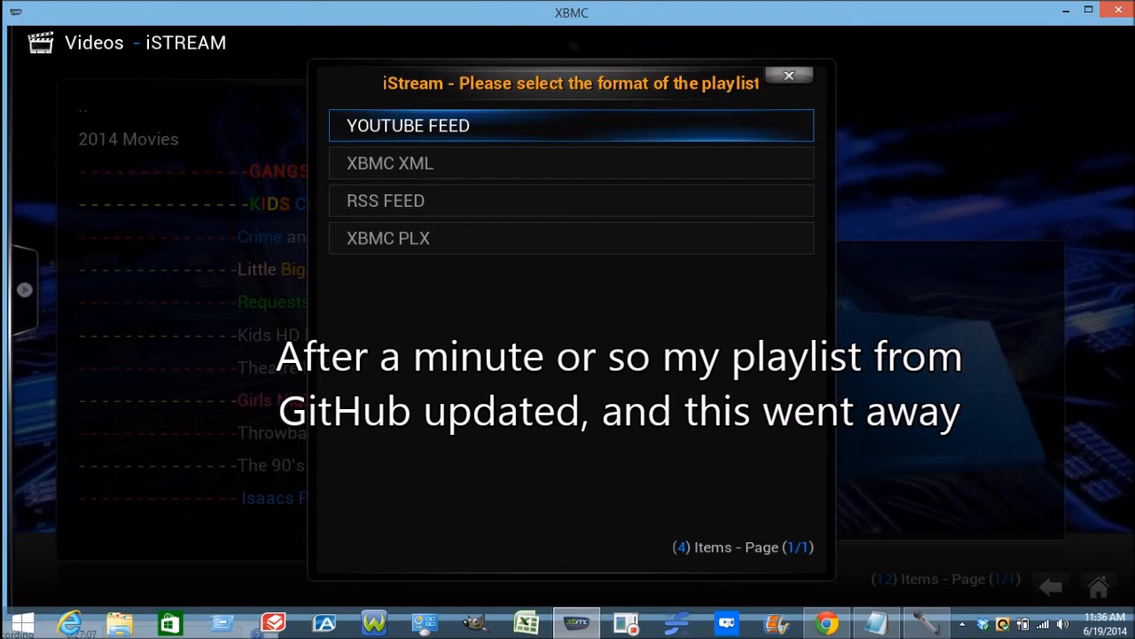
{"action": "key", "text": "Down"}
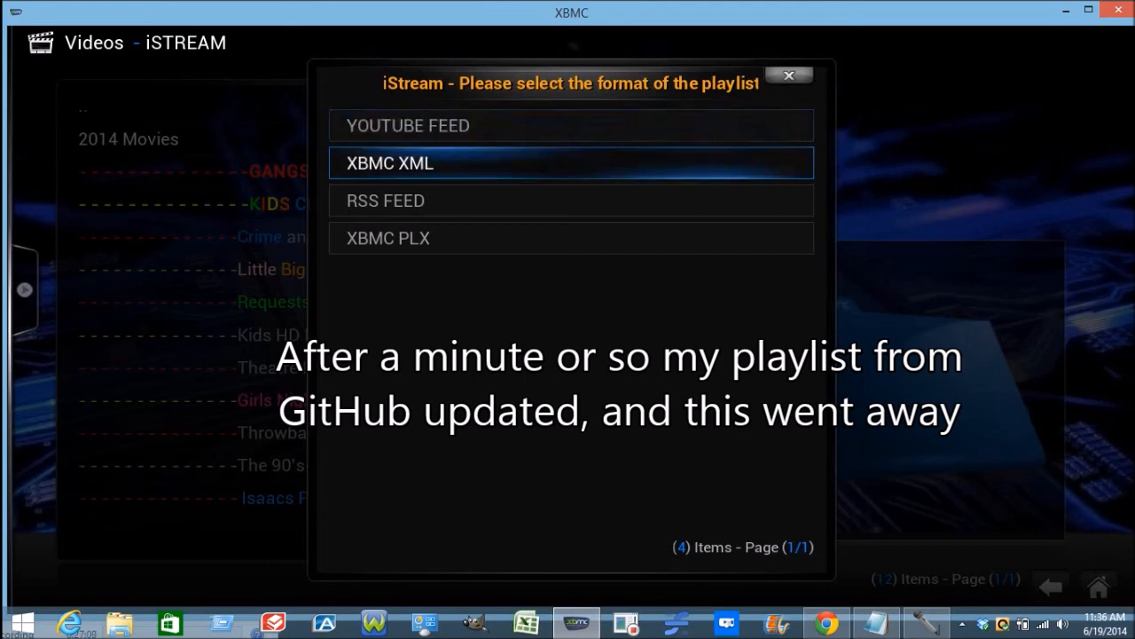
{"action": "key", "text": "Return"}
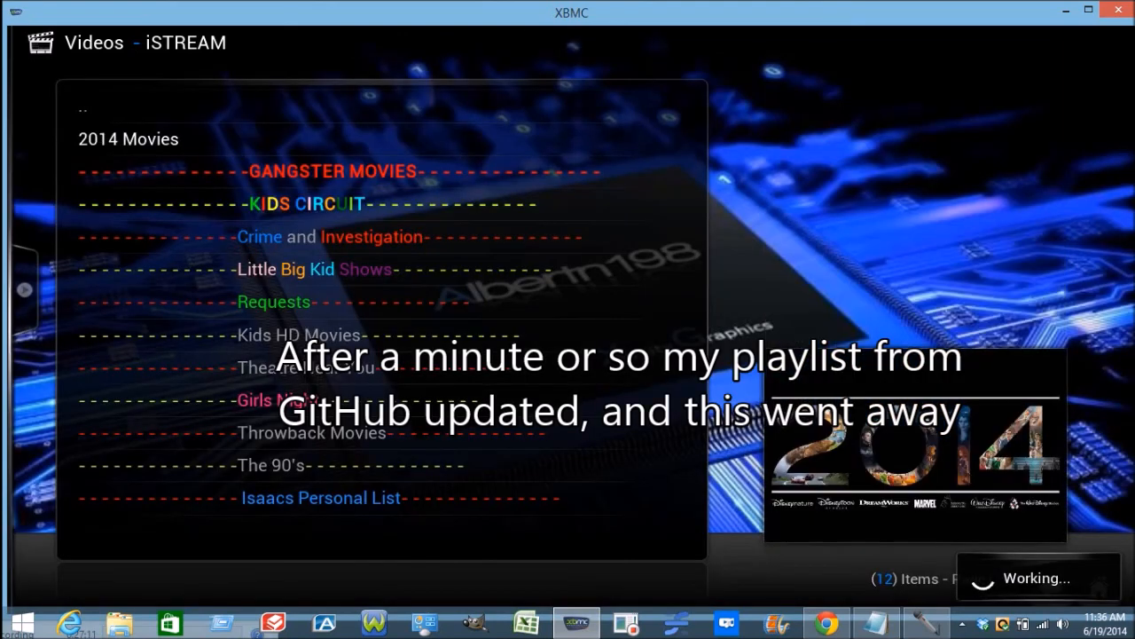